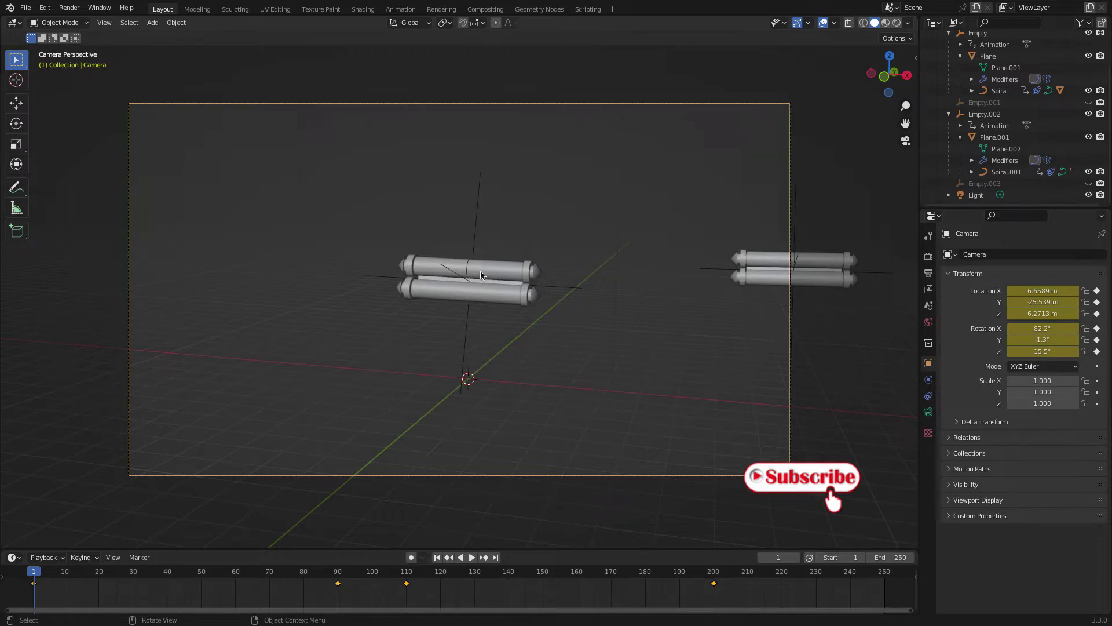
Give the middle scroll's paper plane a new material with an Image Texture as its base color.
left_click(466, 276)
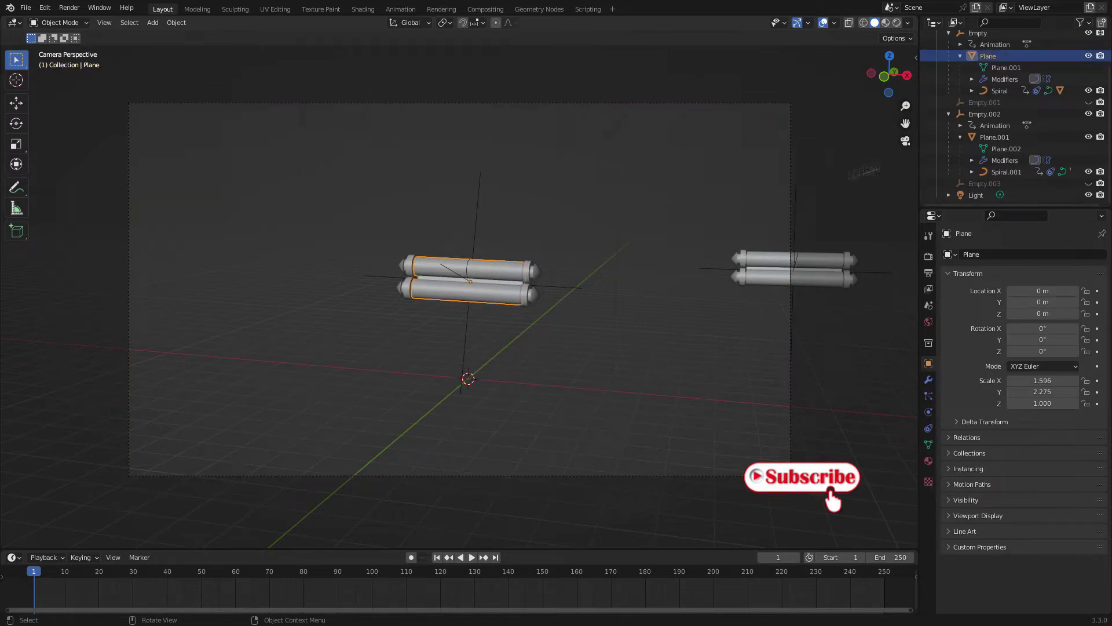
left_click(929, 461)
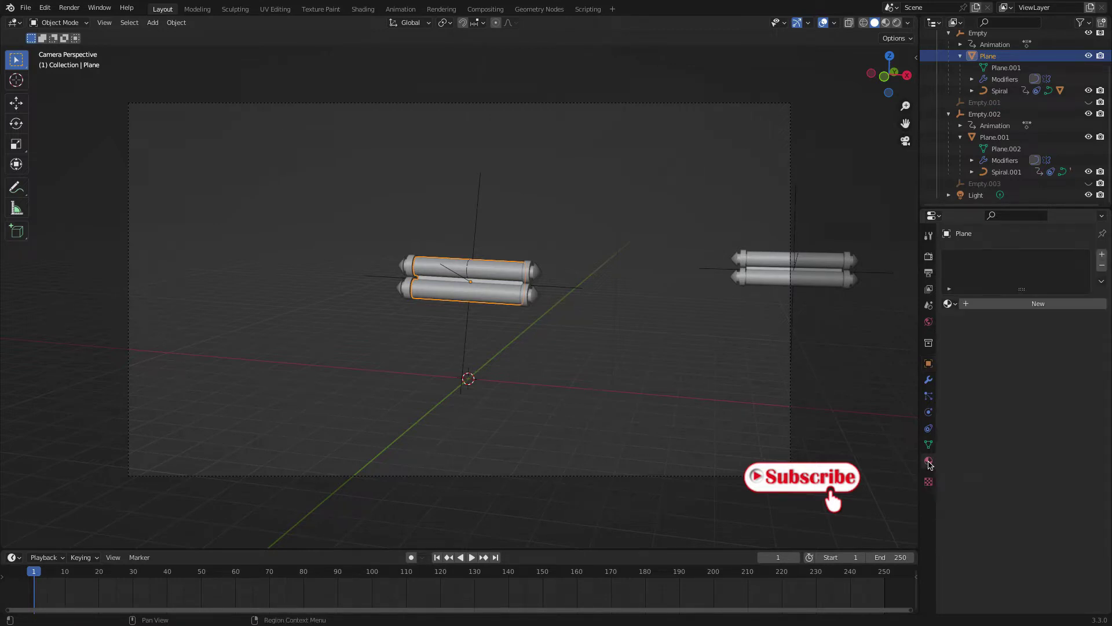
left_click(976, 304)
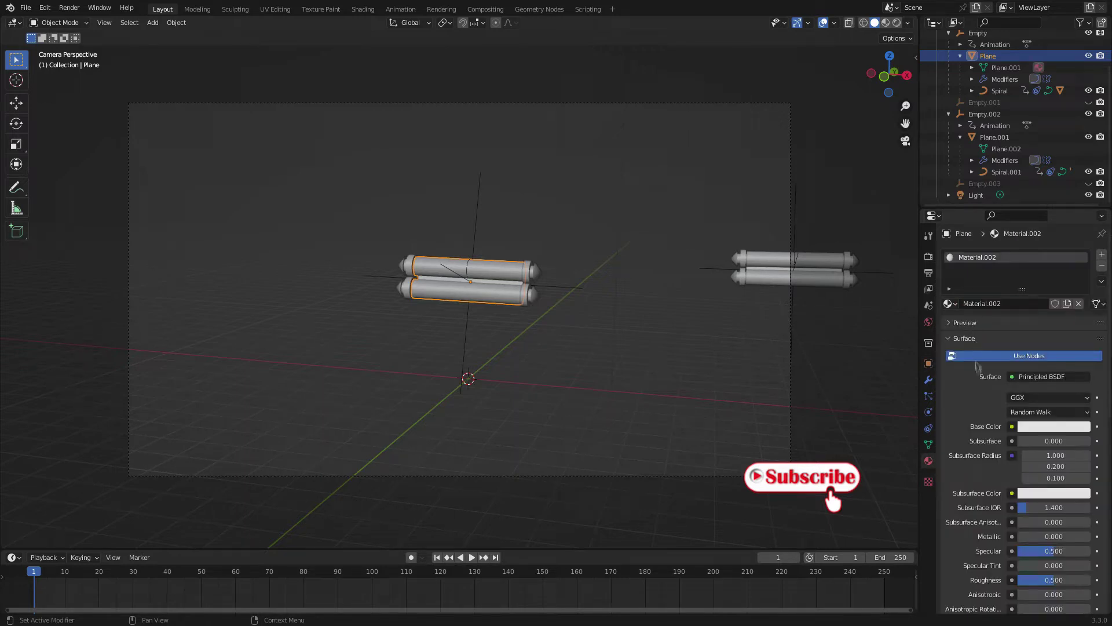
left_click(1012, 427)
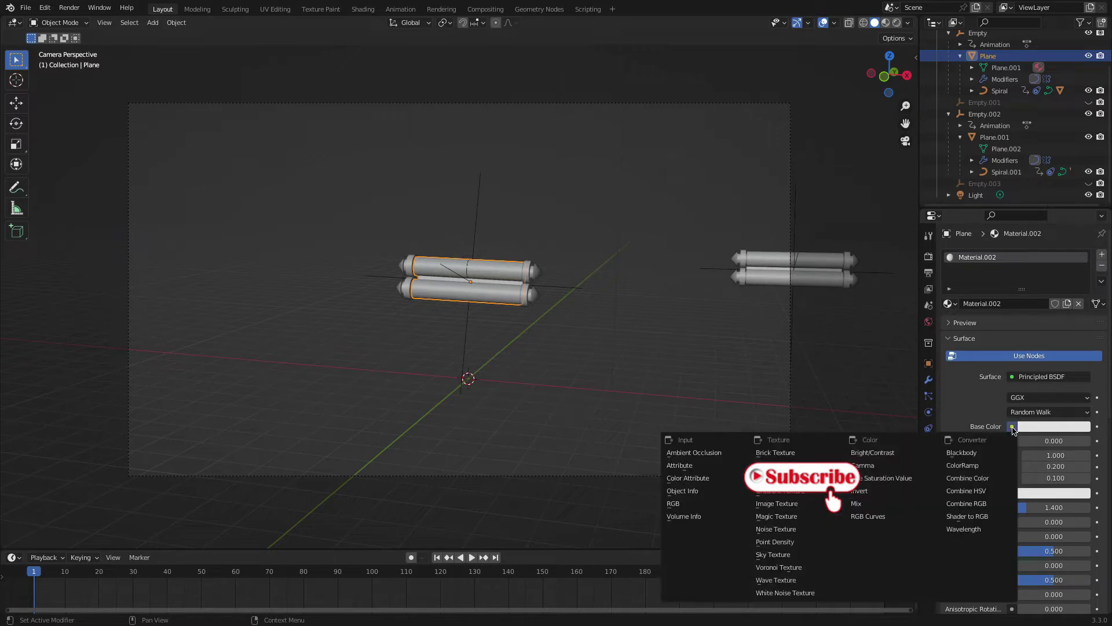
left_click(785, 509)
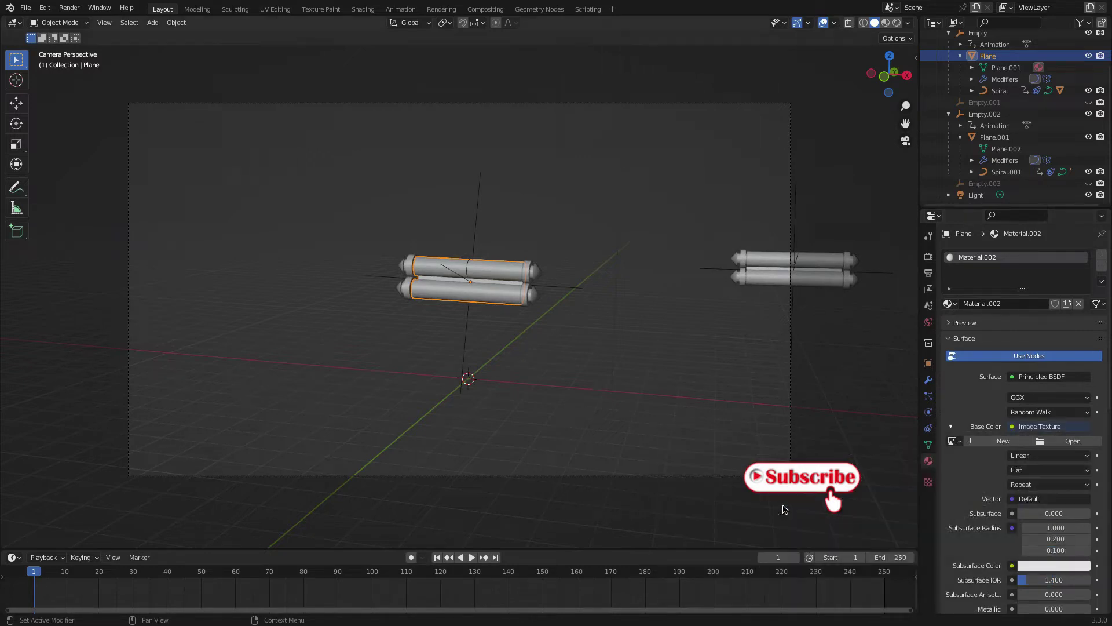
Load the image 5.jpg from the Desktop folder into the base color texture.
left_click(1057, 443)
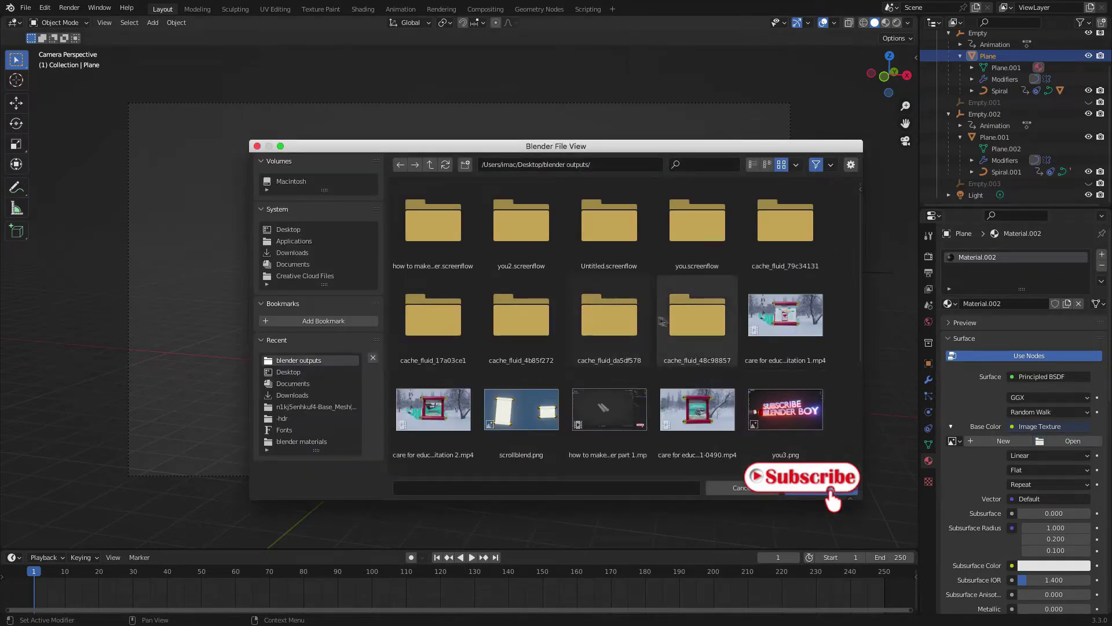
scroll(524, 347, "down", 3)
left_click(288, 229)
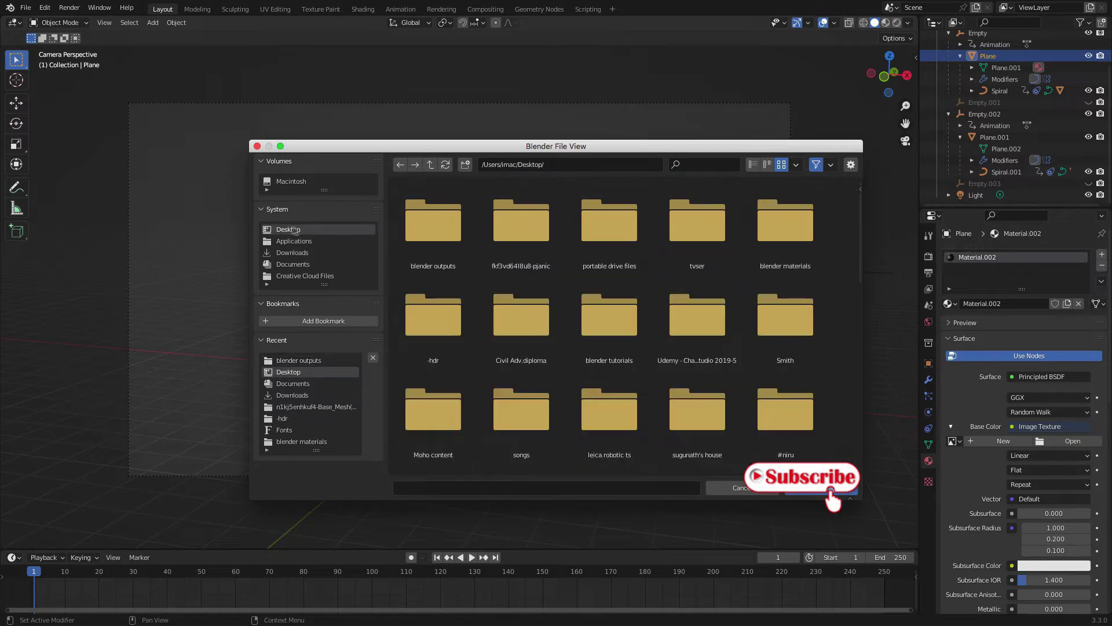
scroll(775, 388, "down", 3)
scroll(775, 388, "down", 8)
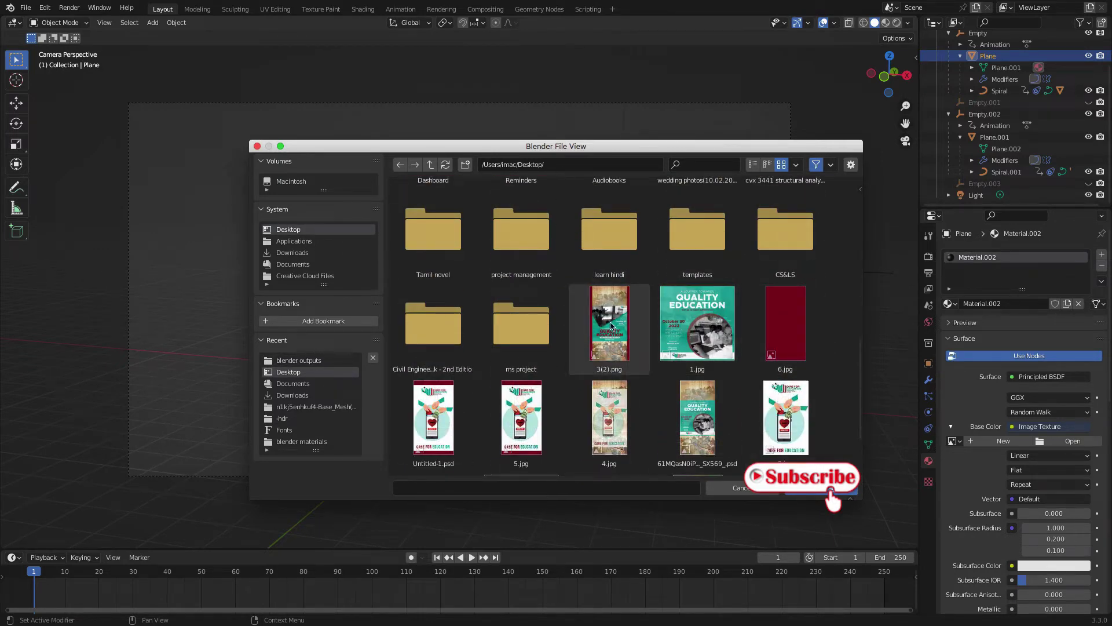
scroll(695, 348, "down", 2)
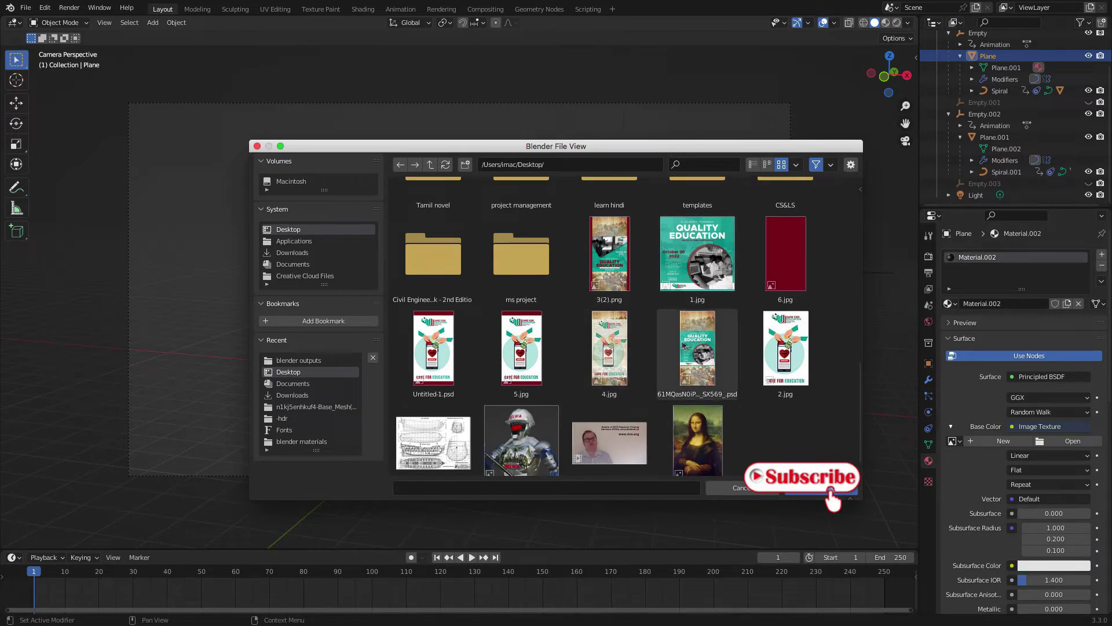
left_click(518, 344)
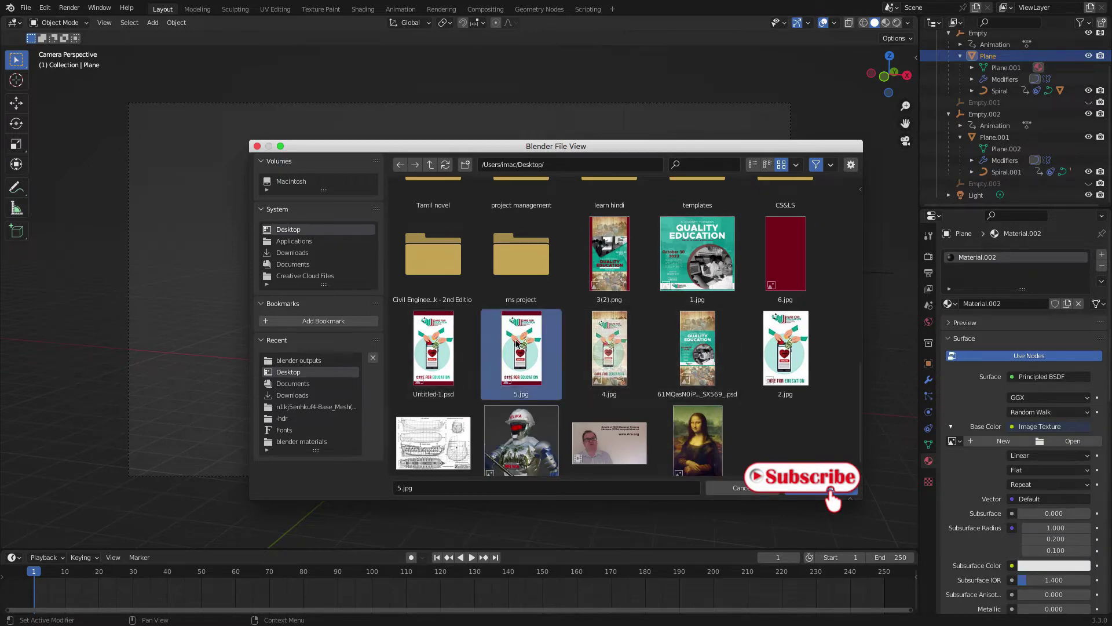
left_click(823, 490)
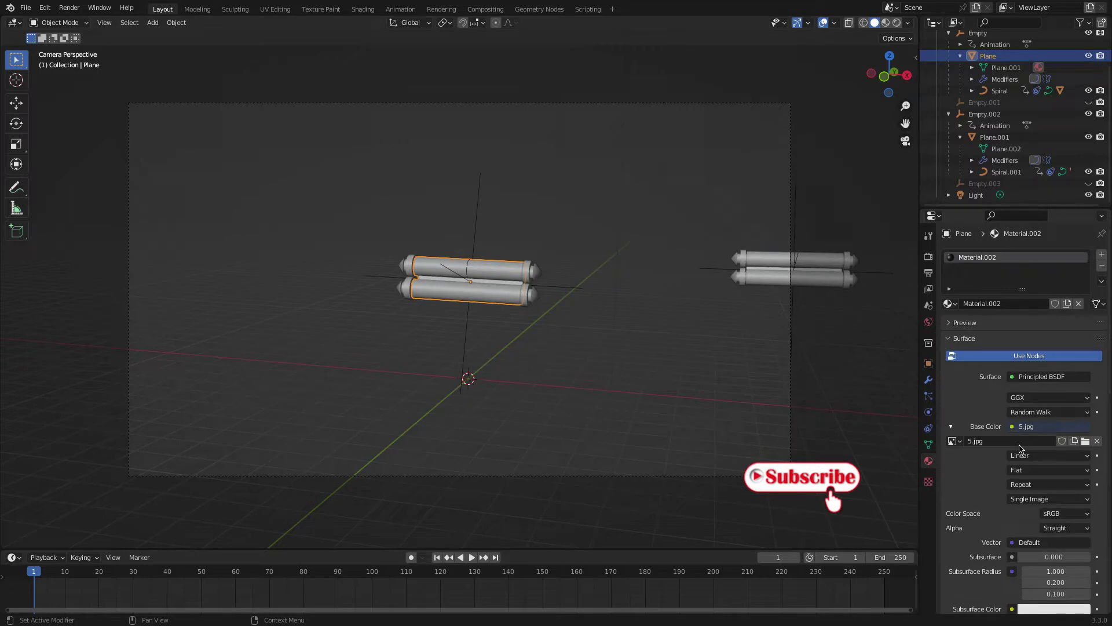
Show the viewport in rendered shading and unroll the scroll by moving its Spiral curve about 3.73 m up in Z.
left_click(897, 23)
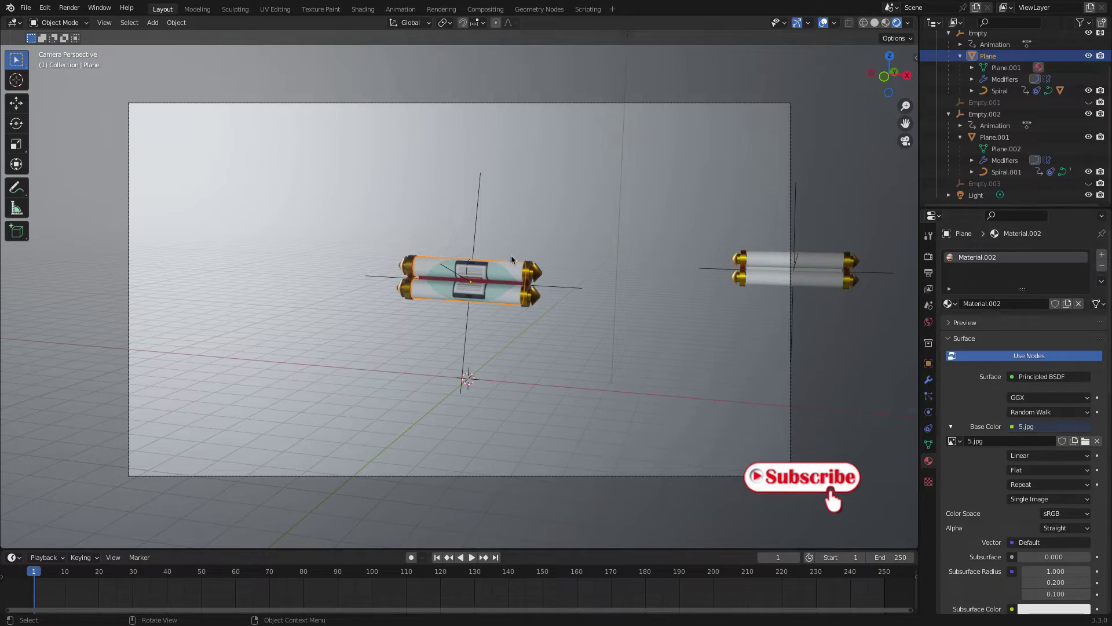
left_click(999, 91)
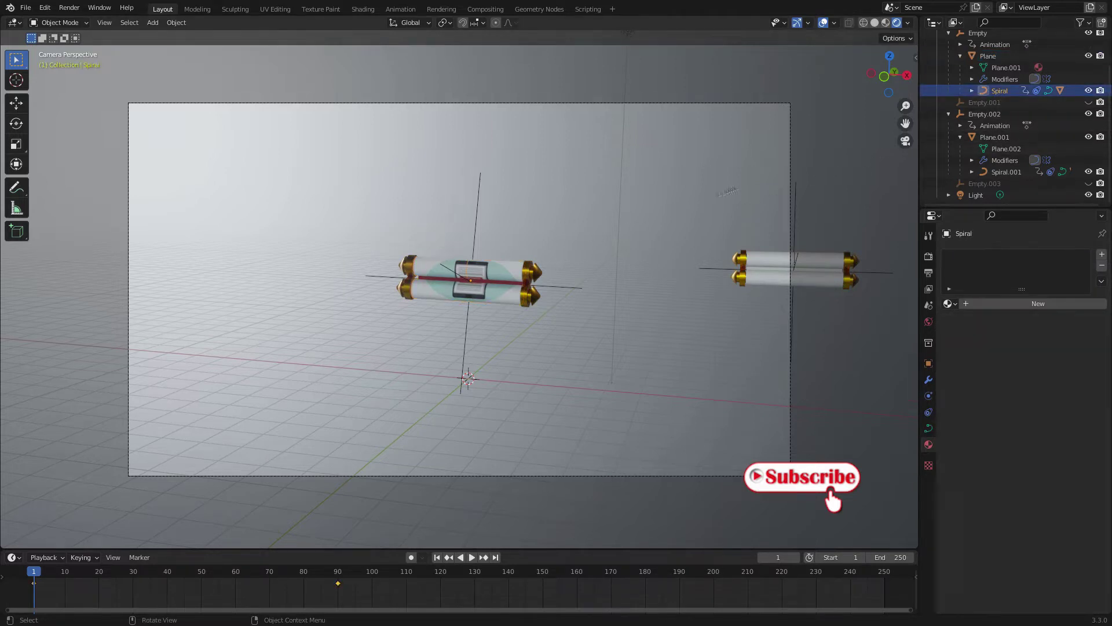
key("g")
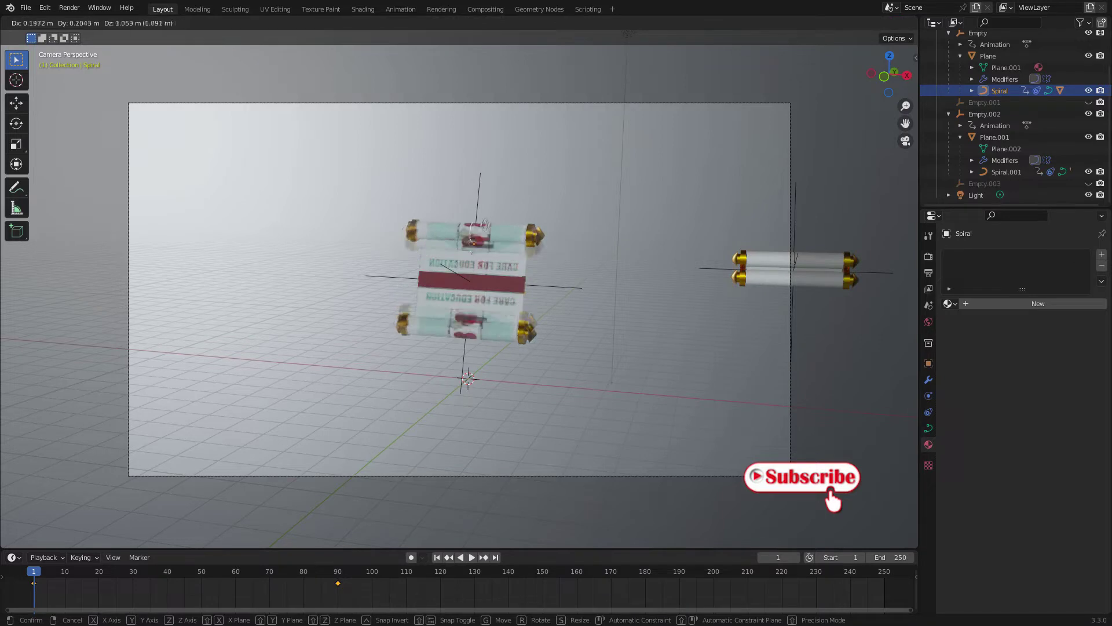
left_click(518, 148)
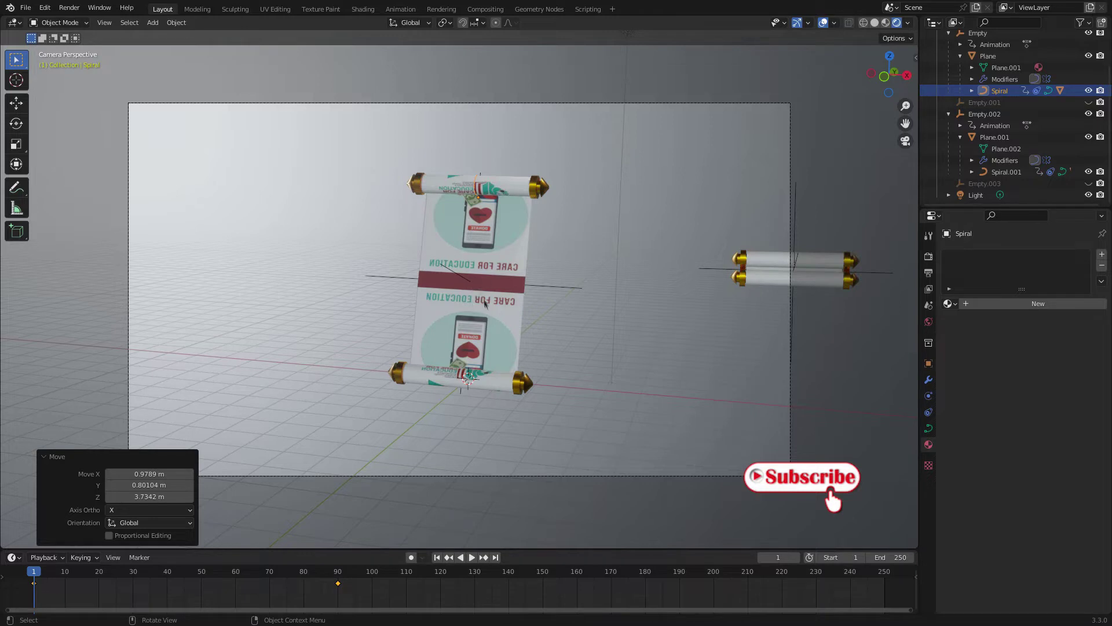
Open the scroll plane's material in the Shading workspace, enlarge the node editor and view the paper from the front.
left_click(492, 339)
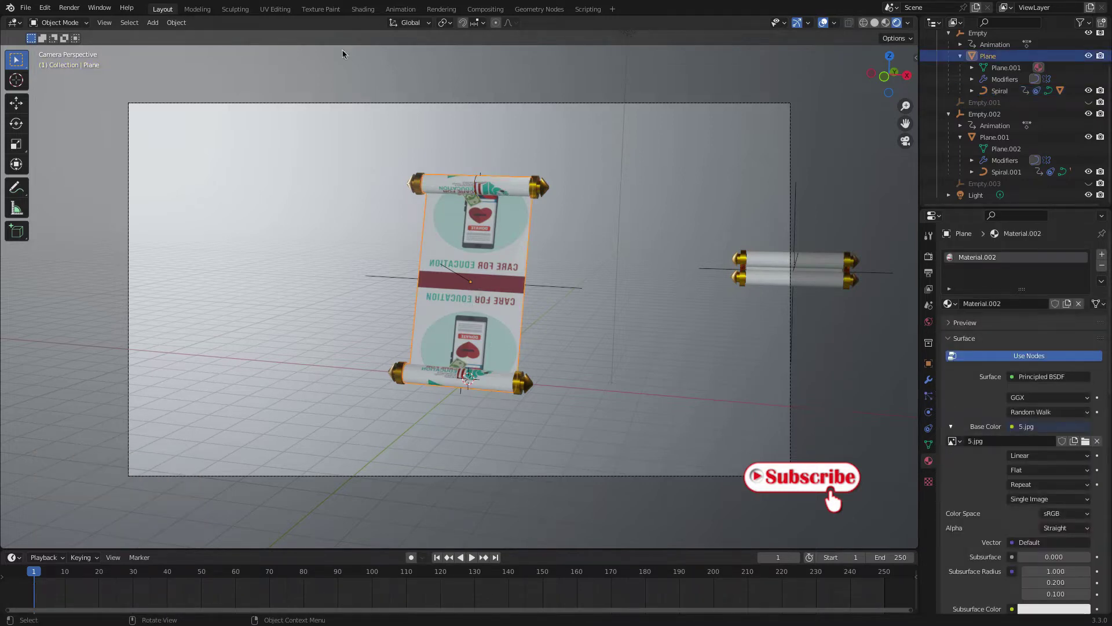
left_click(363, 10)
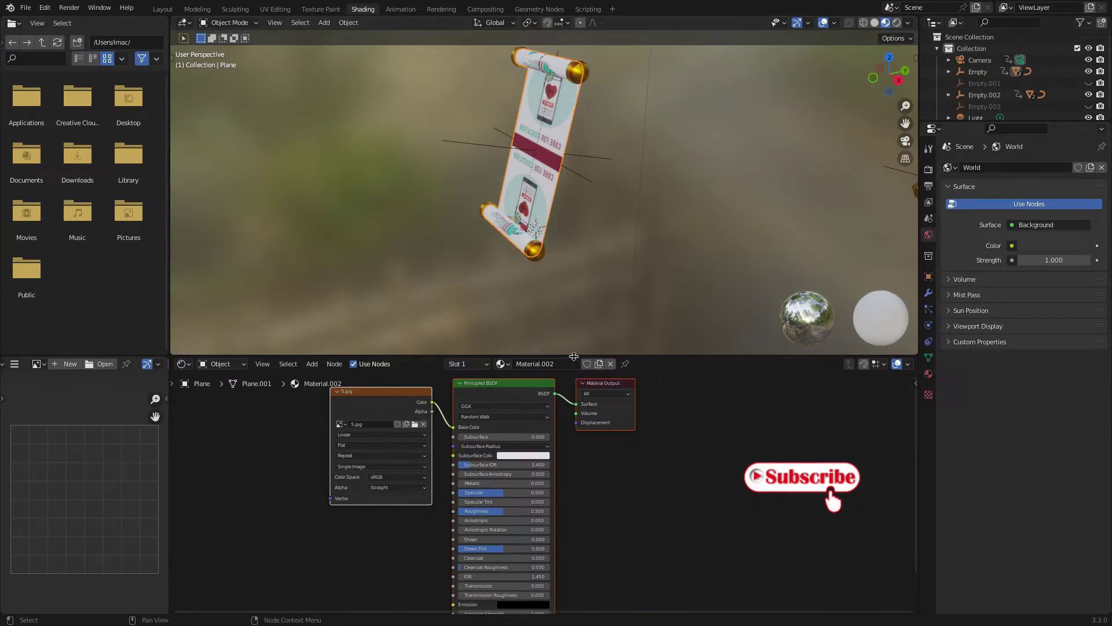
left_click_drag(575, 355, 575, 294)
scroll(554, 106, "up", 5)
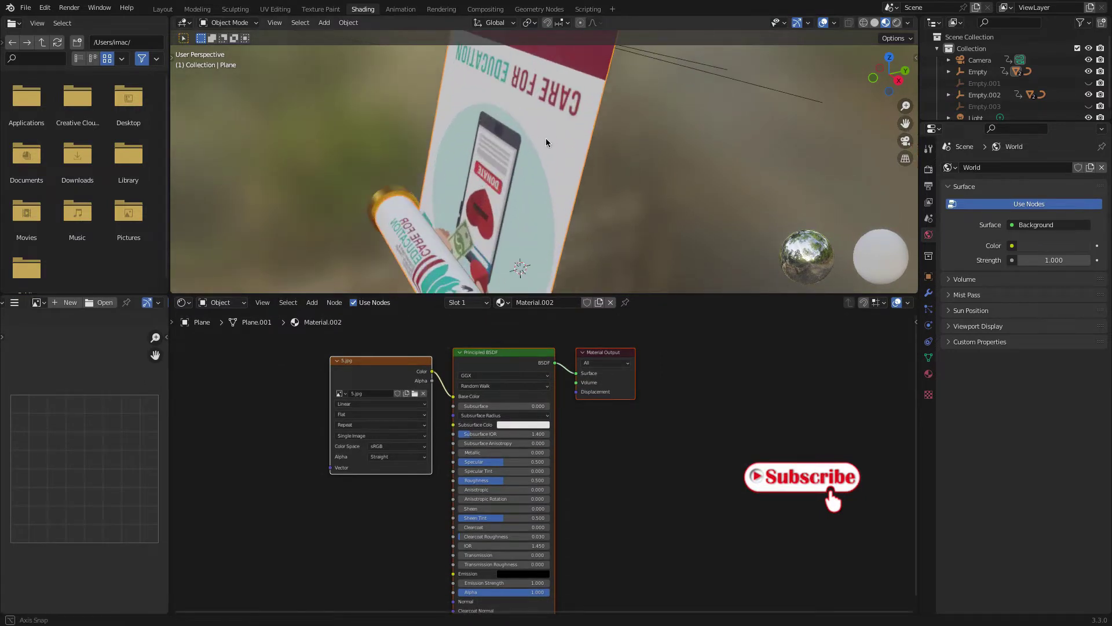
middle_click_drag(546, 138, 596, 133)
scroll(541, 204, "down", 3)
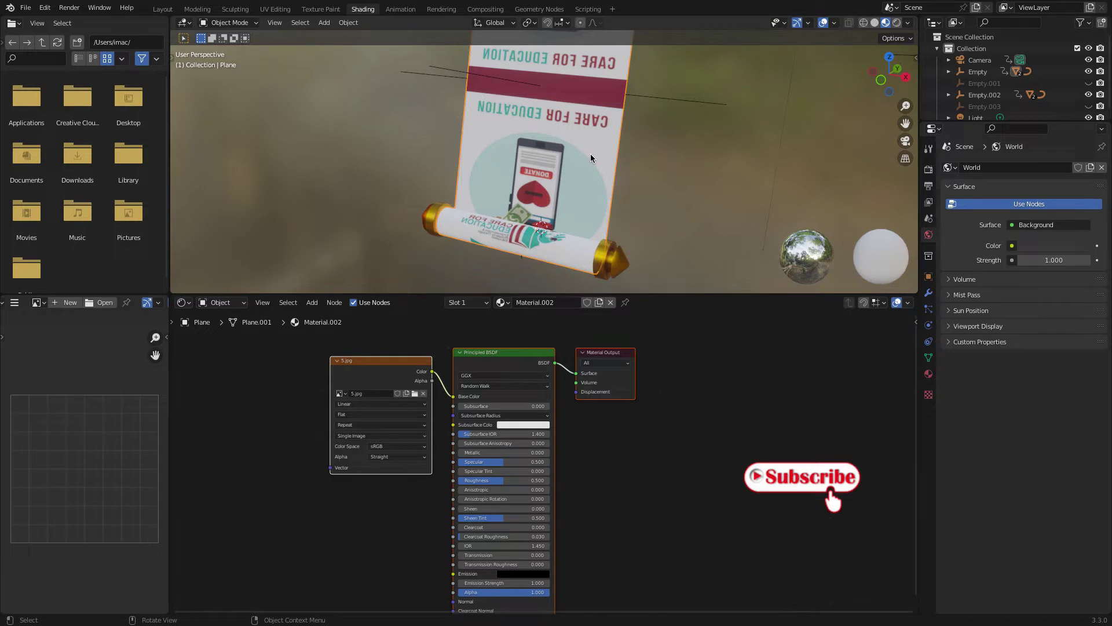
middle_click_drag(593, 138, 600, 165, "shift")
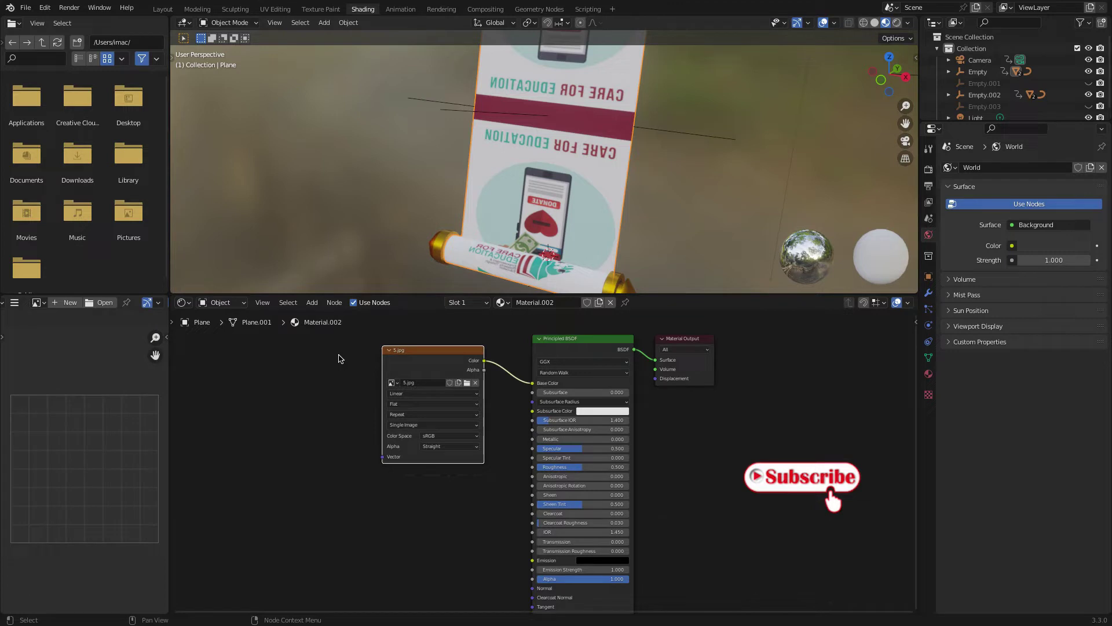
Search the add-on preferences for "node" to check whether Node Wrangler is enabled, and close the preferences.
left_click(45, 7)
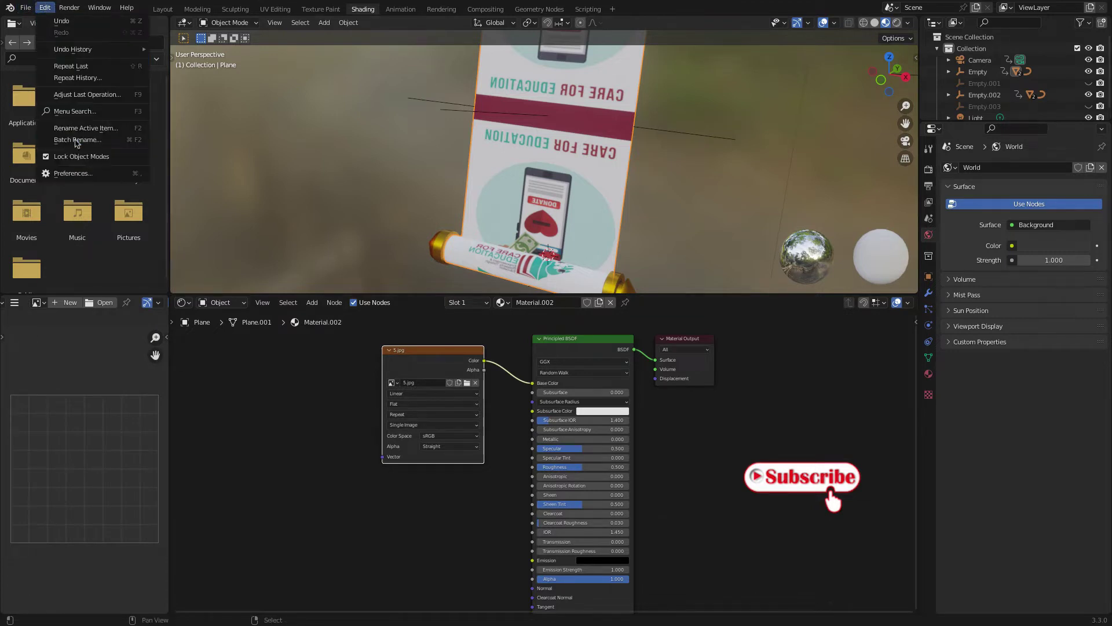
left_click(73, 173)
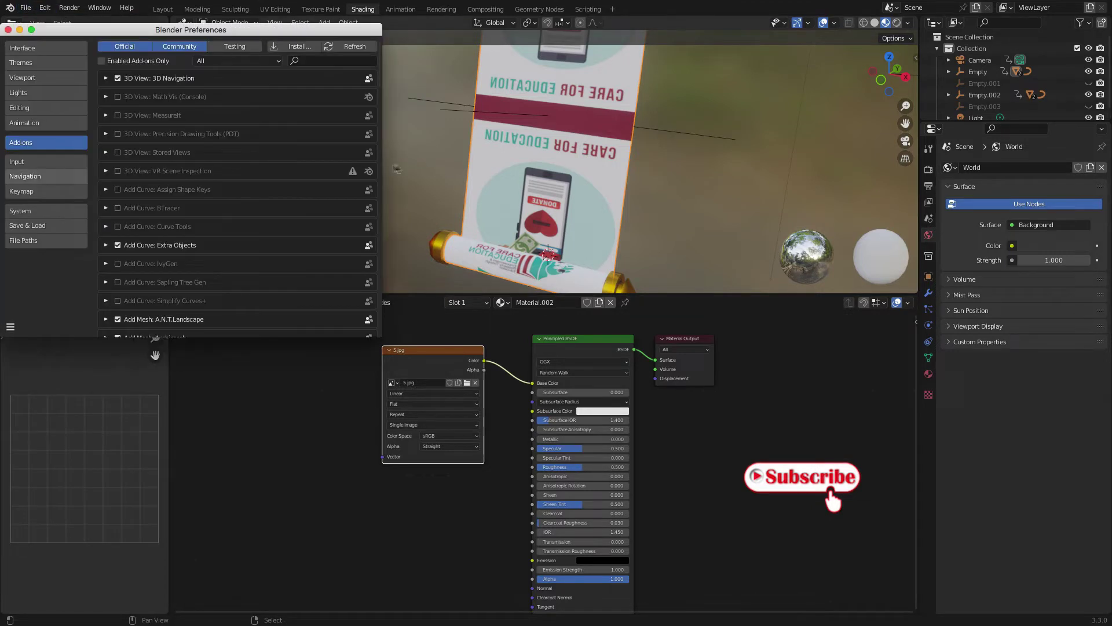
left_click(331, 60)
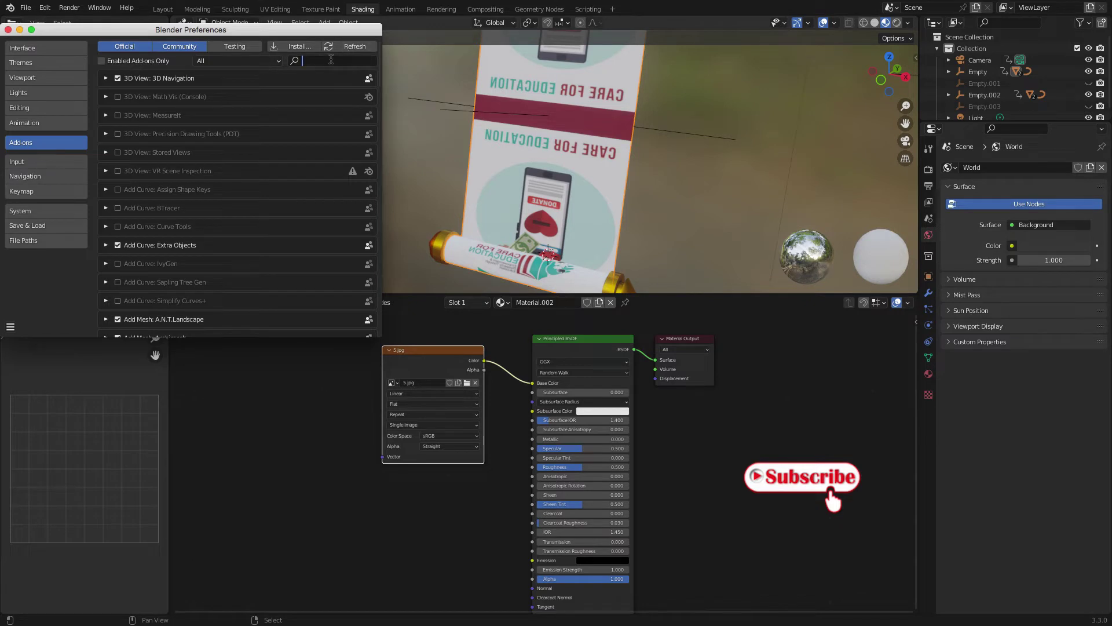
type("node")
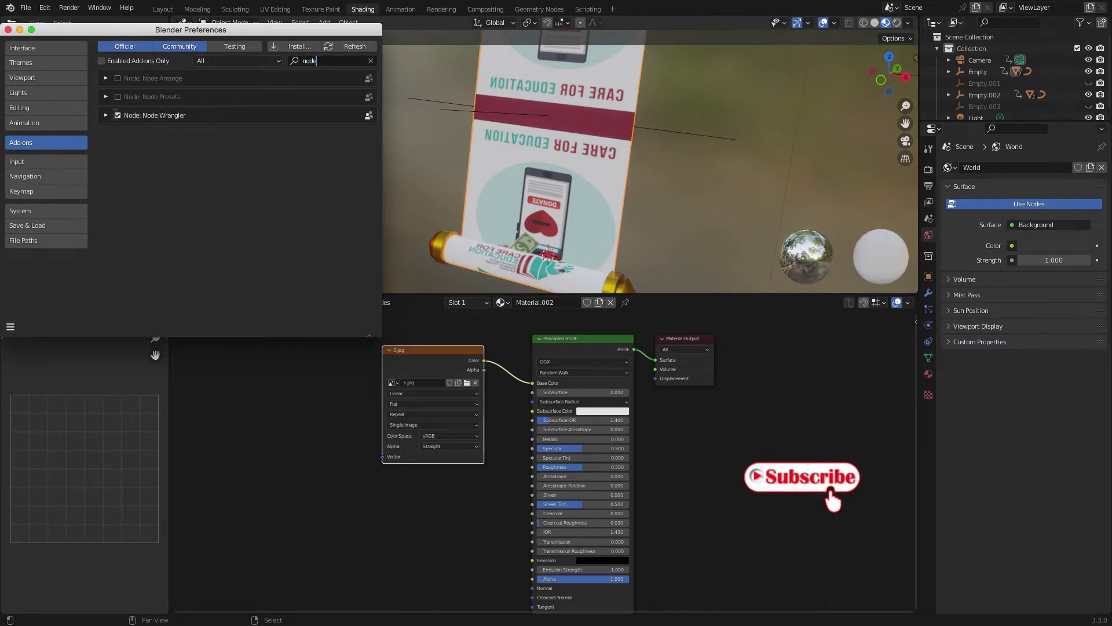
left_click(7, 29)
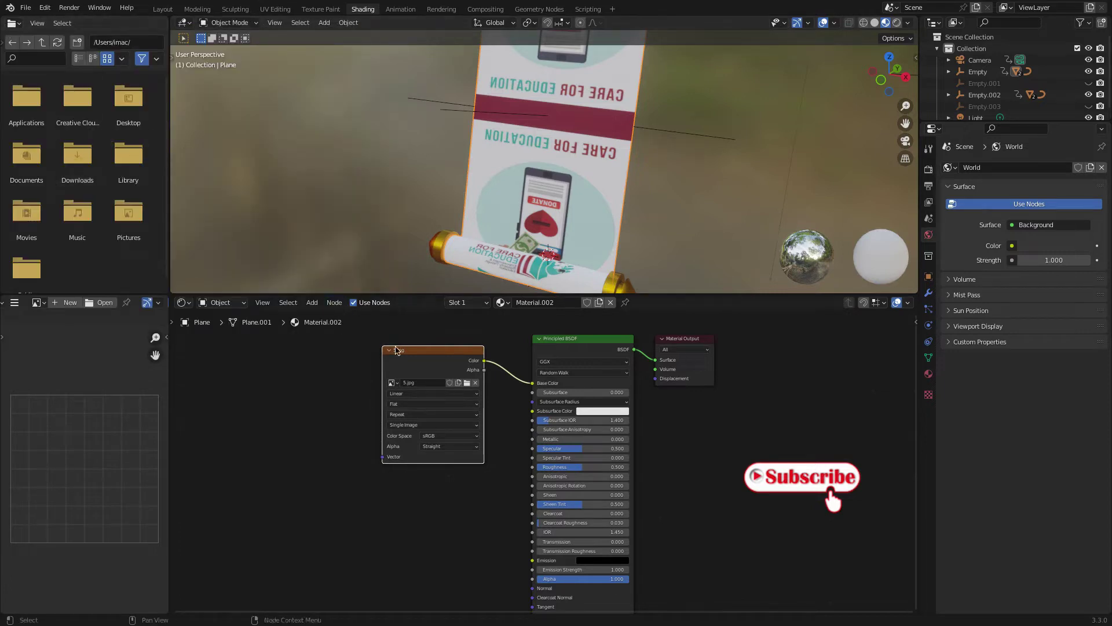
Add Texture Coordinate and Mapping nodes to the 5.jpg image texture and space them out beside it.
left_click_drag(432, 362, 435, 375)
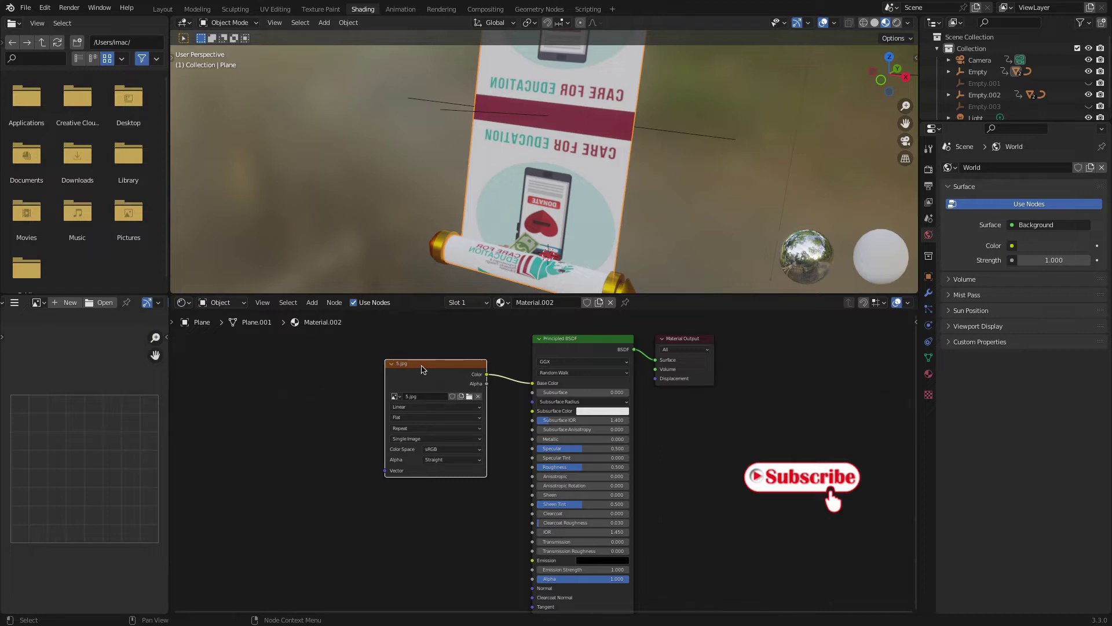
key("ctrl+t")
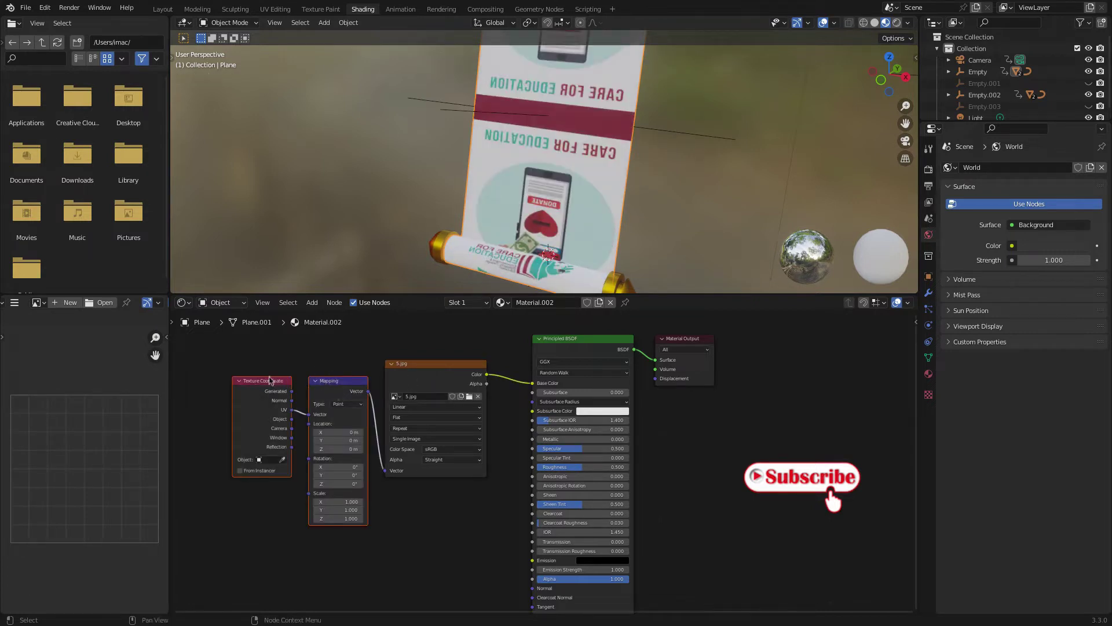
left_click_drag(328, 383, 306, 380)
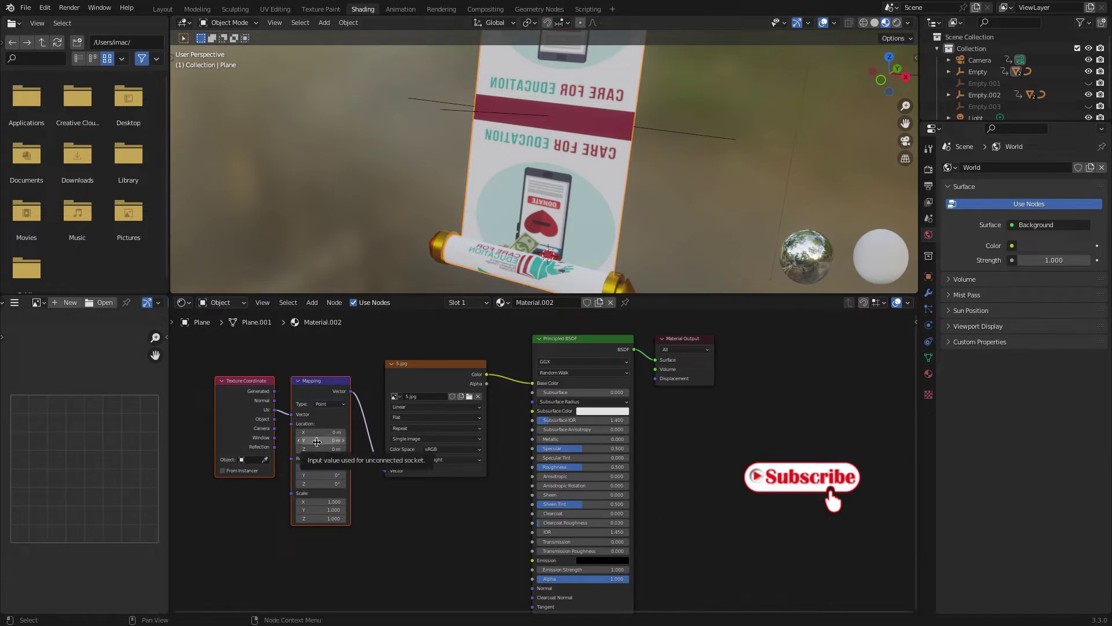
Set the Mapping node's X scale to -1 and its Y location to 0.3 m.
mouse_move(321, 441)
left_mouse_down()
mouse_move(339, 441)
mouse_move(322, 440)
left_mouse_up()
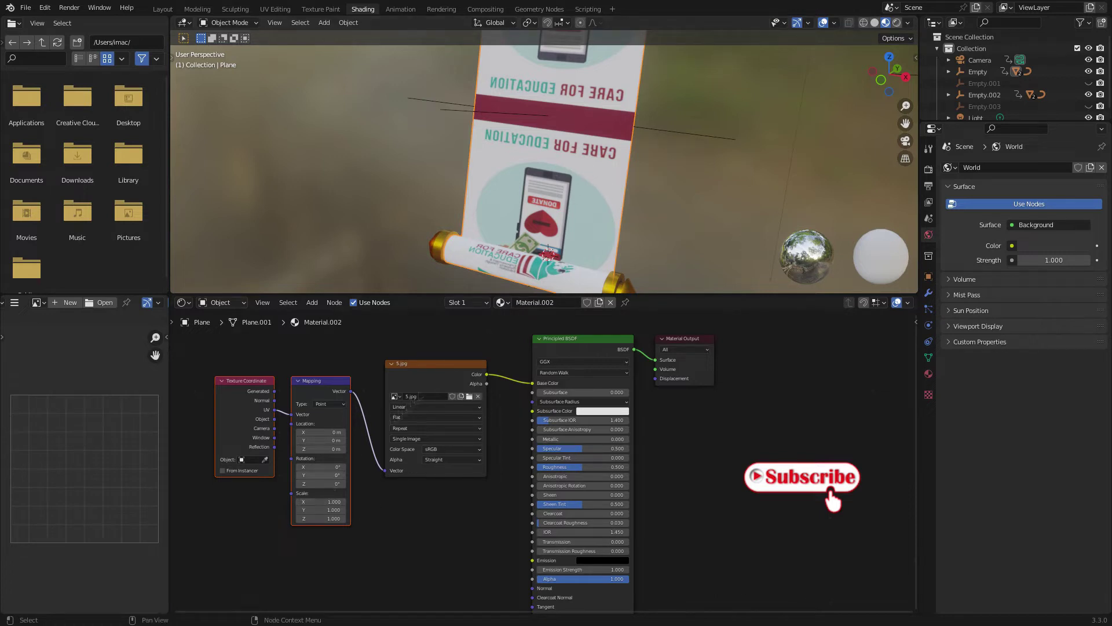
left_click(319, 502)
type("-")
key("Return")
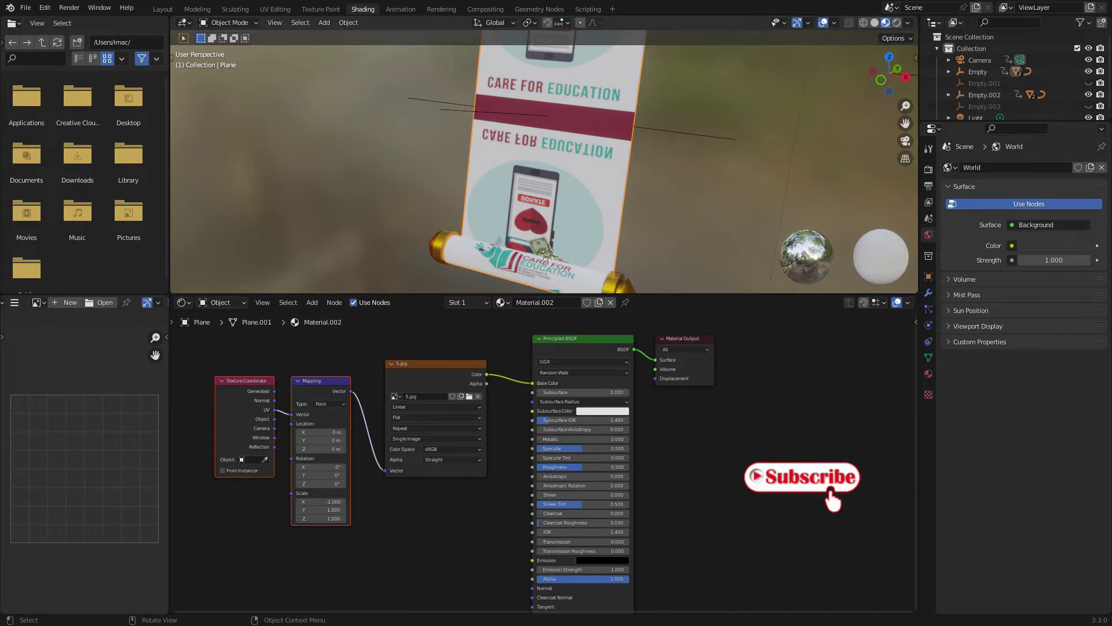
left_click_drag(325, 439, 368, 440)
middle_click_drag(510, 174, 554, 116)
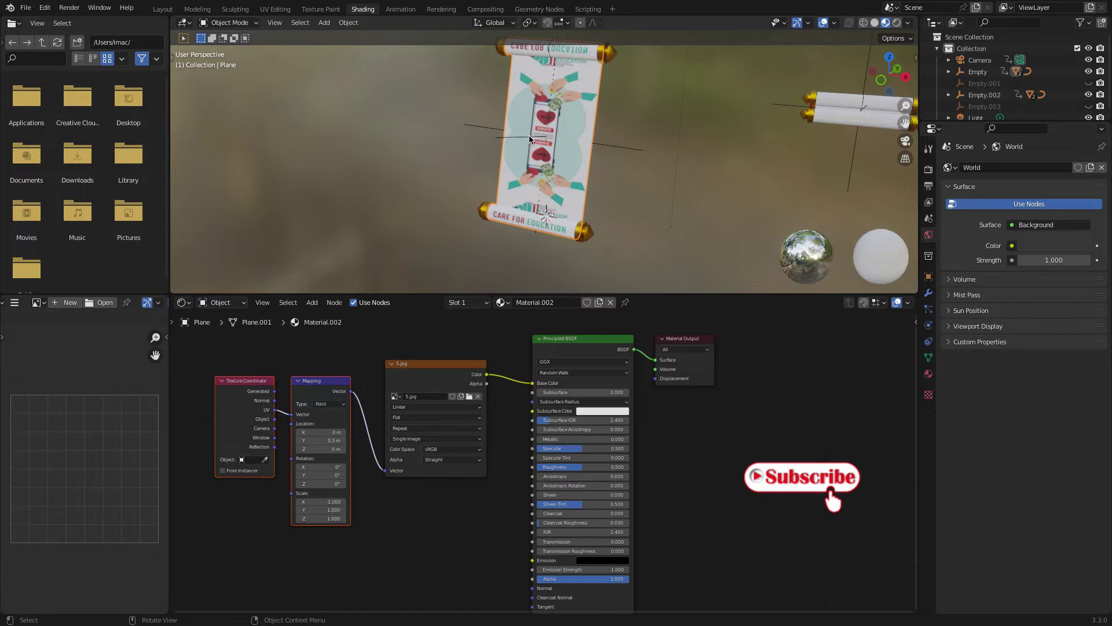
Enable V texture mirroring in the data settings of the scroll plane's Mirror modifier.
left_click(929, 294)
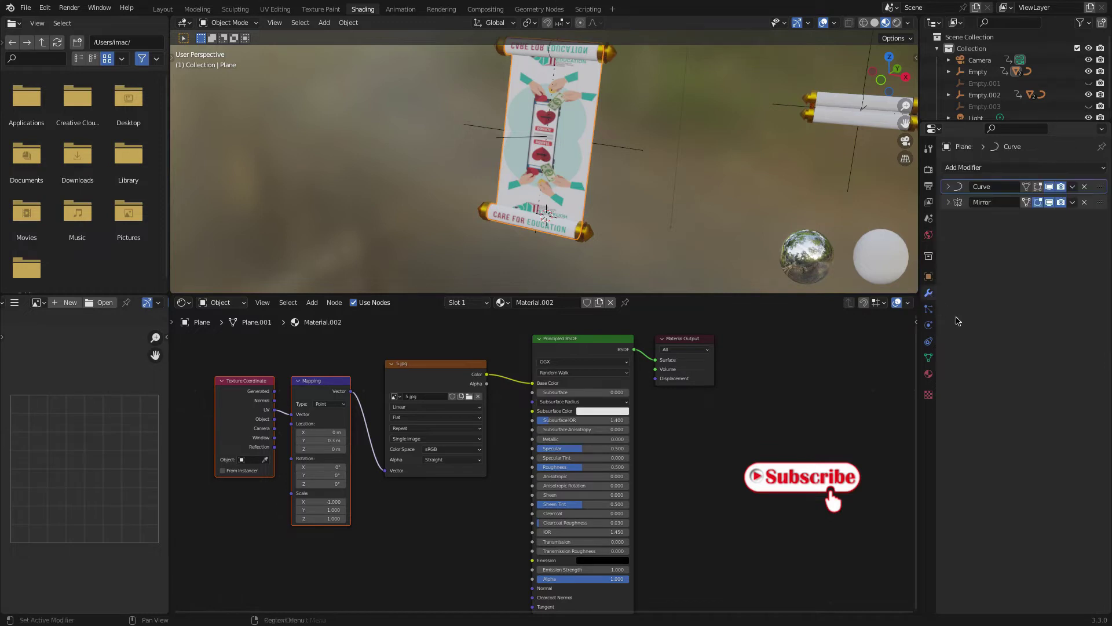
left_click(948, 202)
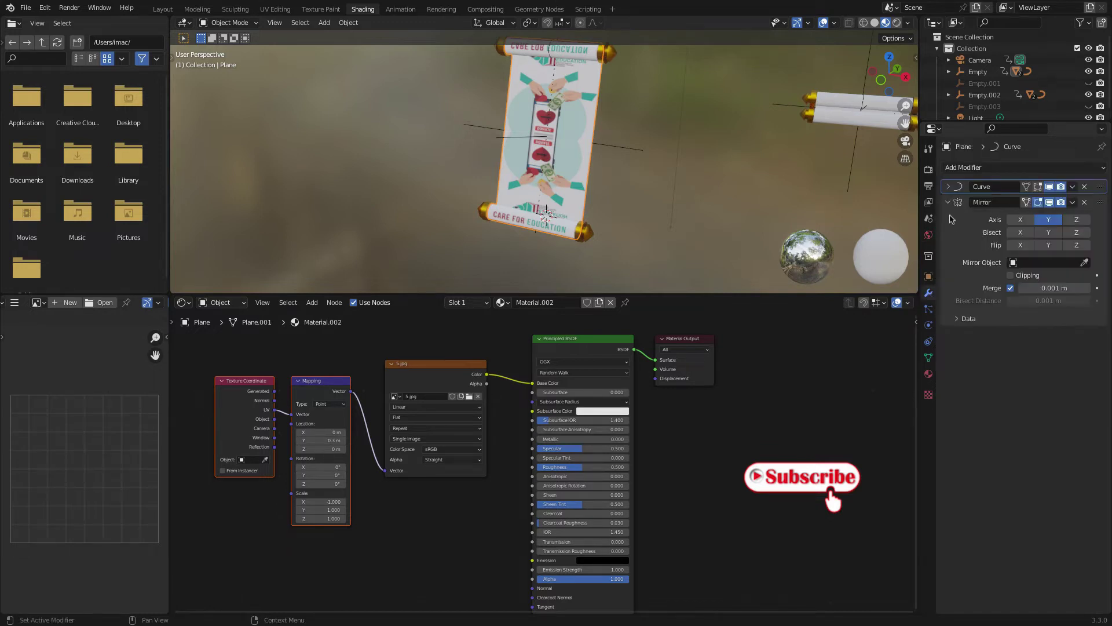
left_click(958, 319)
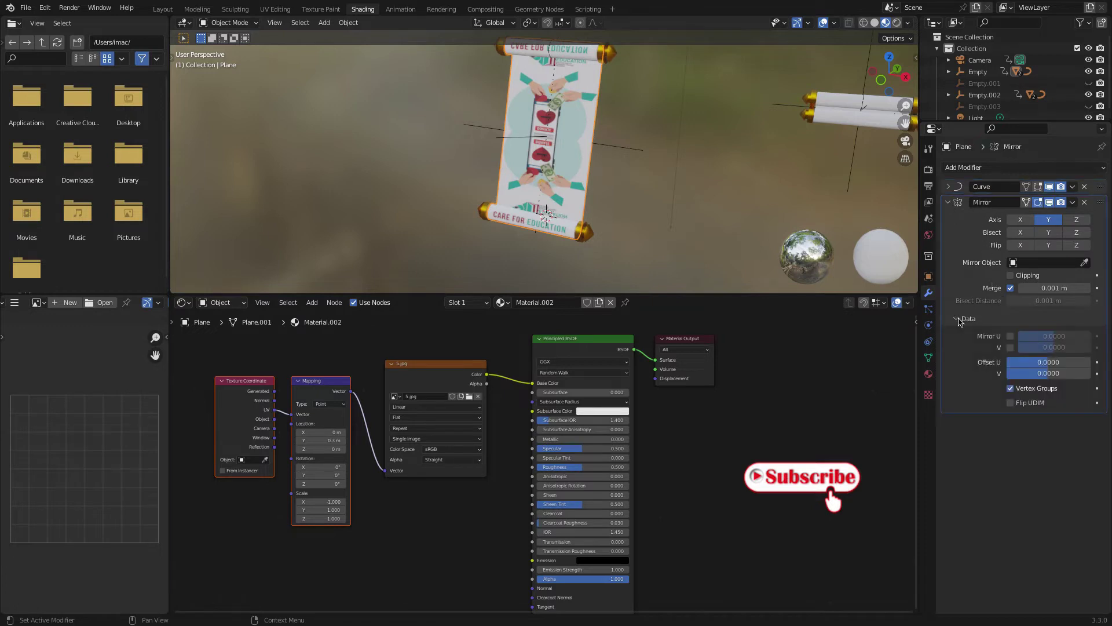
left_click(1011, 348)
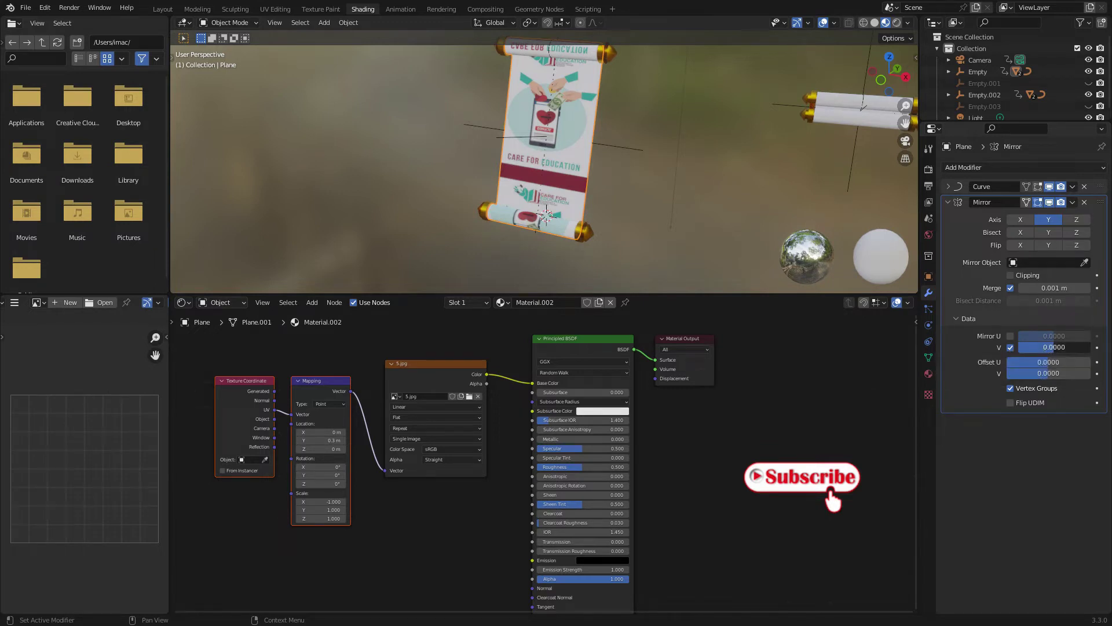
Set the V mirror offset of the scroll plane's Mirror modifier to 0.0157 and check the poster's alignment on the scroll.
left_click_drag(1054, 347, 1098, 347)
left_click_drag(1054, 347, 992, 347)
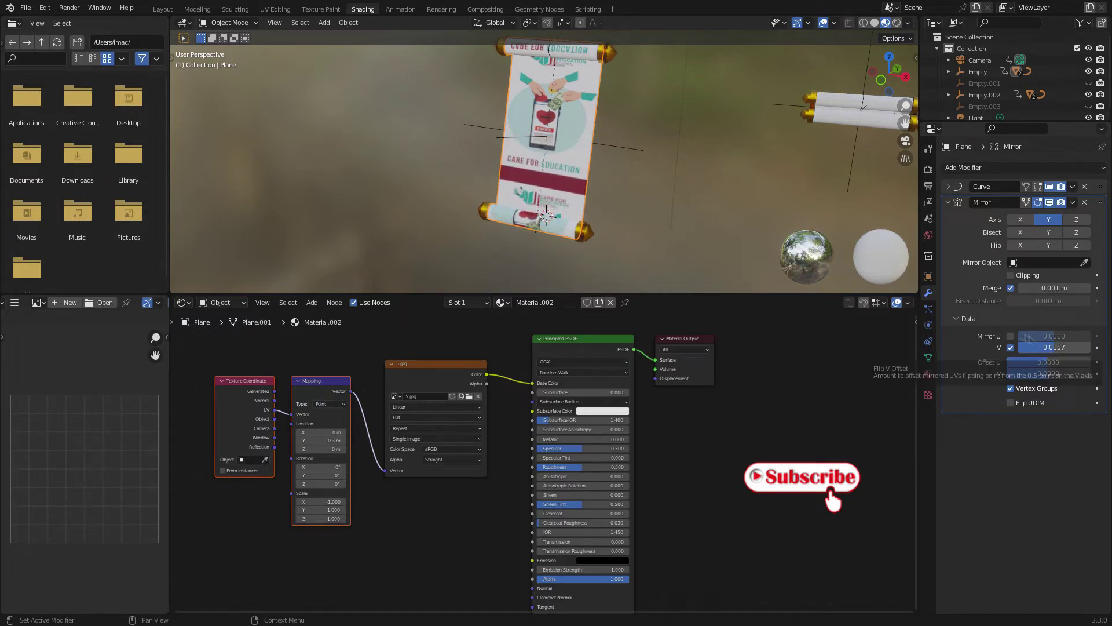
scroll(579, 135, "up", 6)
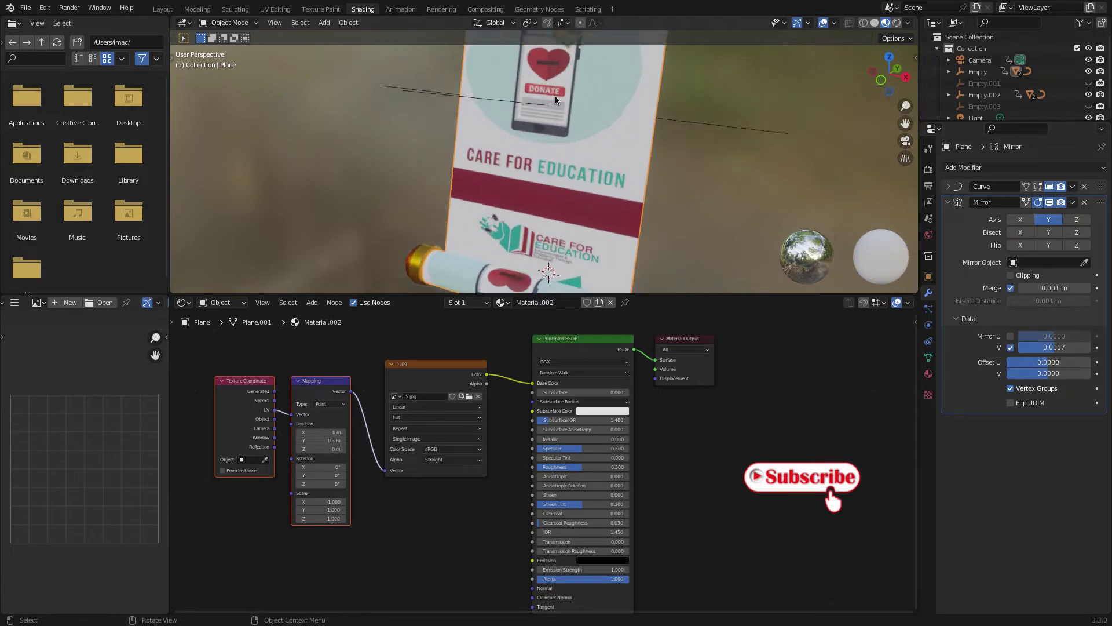
scroll(573, 161, "down", 2)
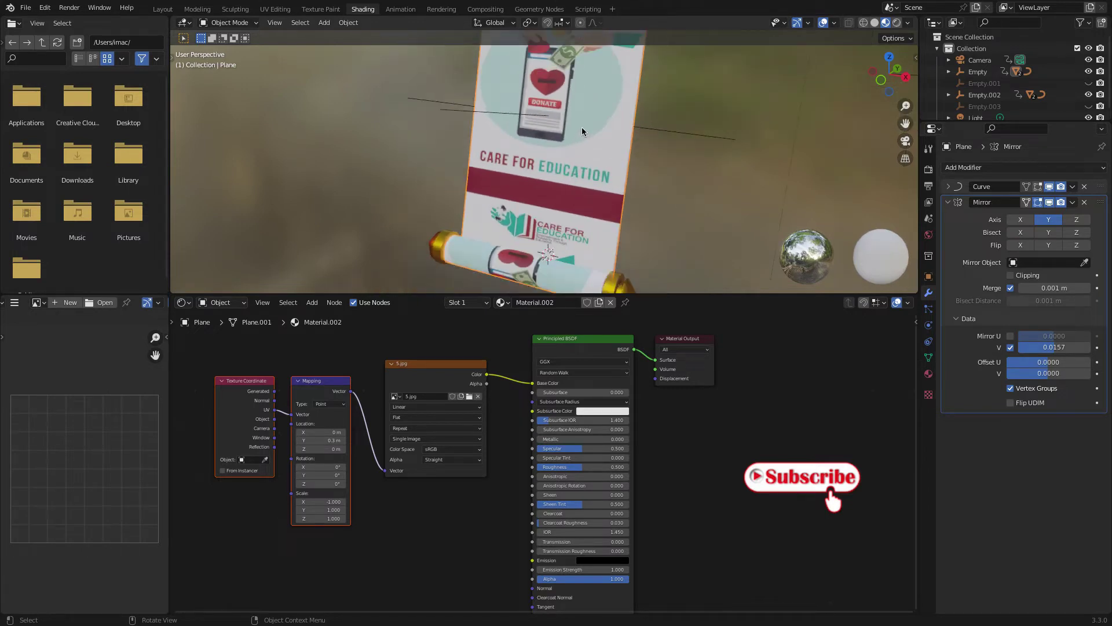
key("g")
left_click(583, 168)
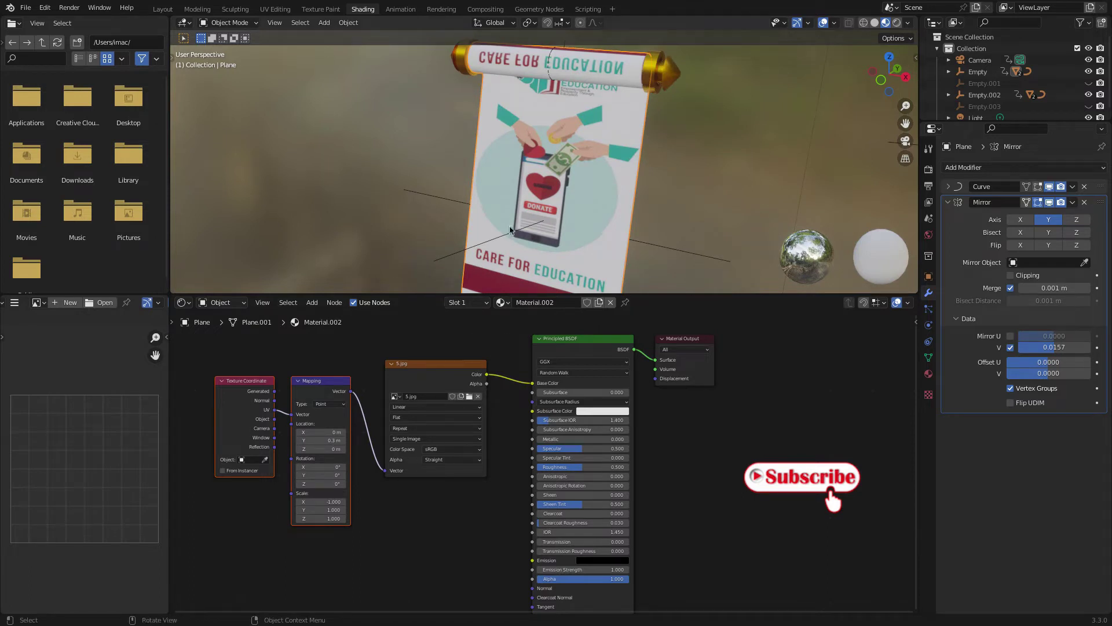
scroll(576, 174, "down", 3)
middle_click_drag(575, 179, 577, 159)
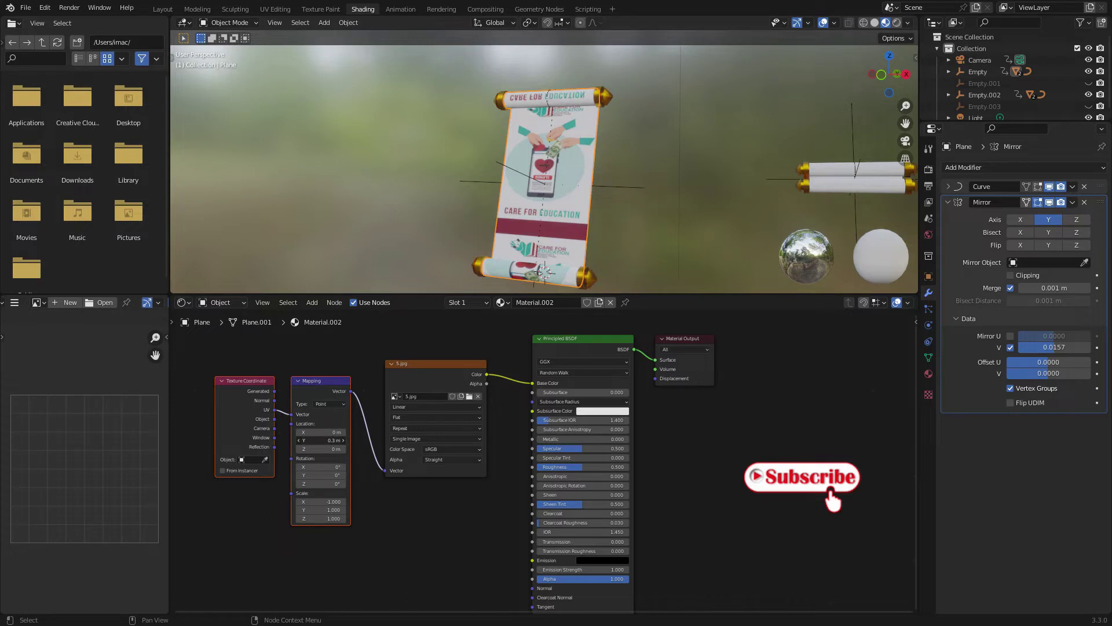
Set the Mapping node's Y location to 0.5 m and check the poster on both sides of the scroll.
left_click_drag(321, 441, 333, 440)
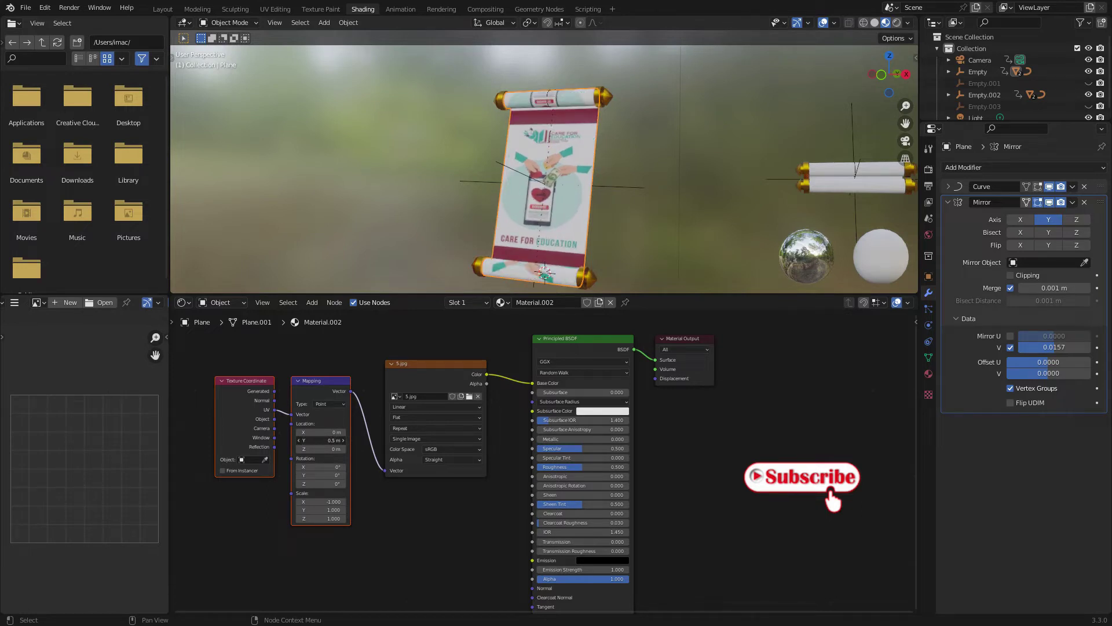
middle_click_drag(591, 206, 701, 158)
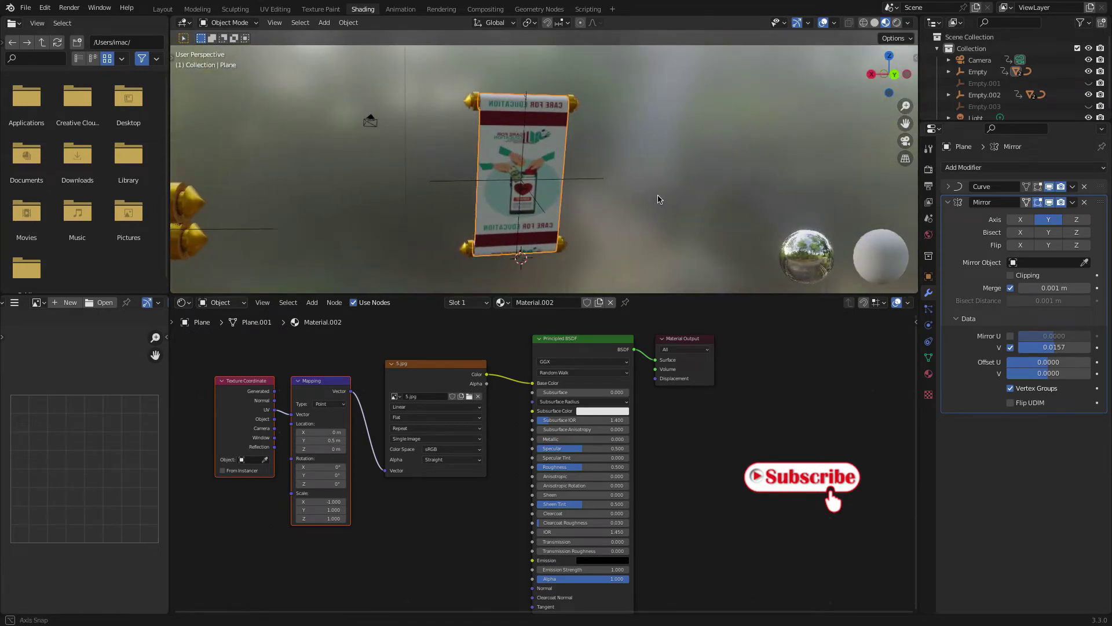
middle_click_drag(596, 184, 514, 212)
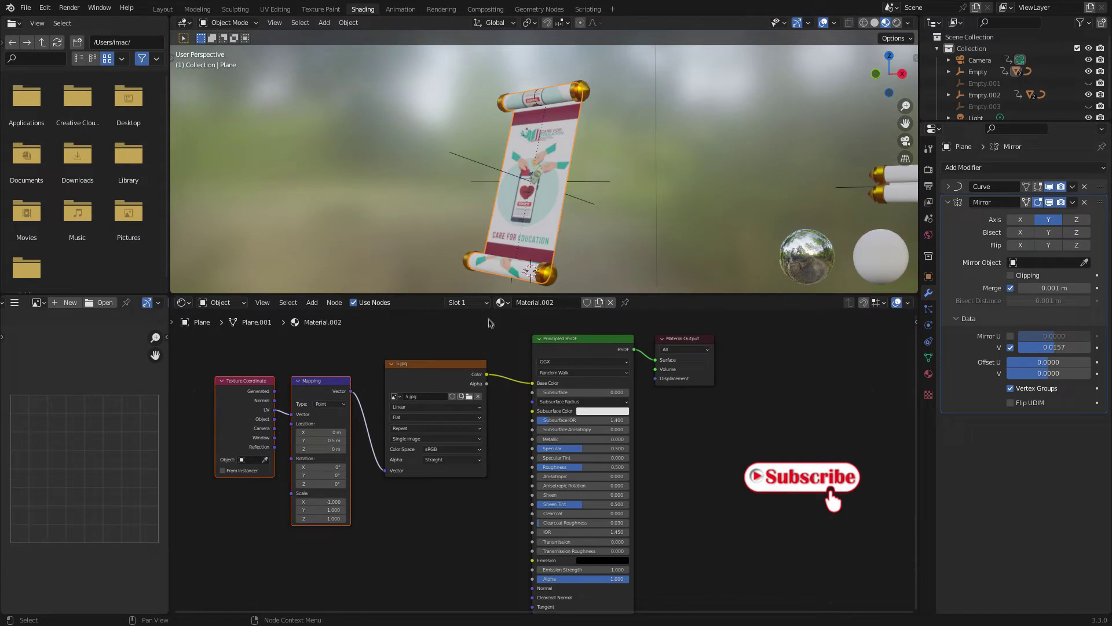
Spread out the 5.jpg image texture, Principled BSDF and Material Output nodes to make room between them.
left_click_drag(421, 369, 421, 373)
left_click_drag(582, 341, 610, 401)
left_click_drag(685, 341, 794, 439)
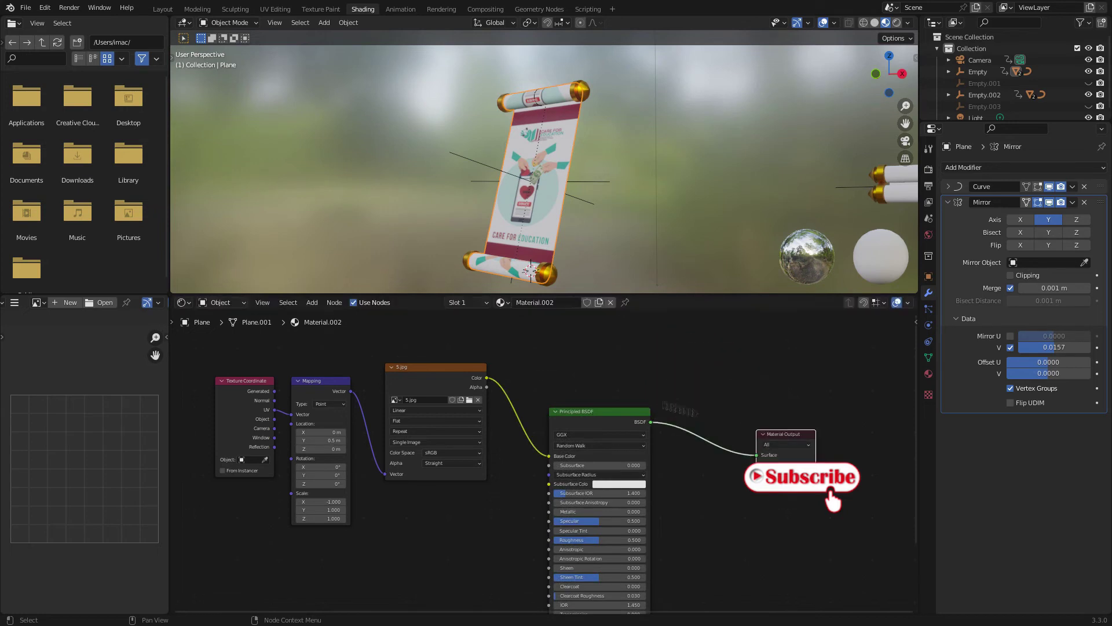
left_click_drag(442, 369, 456, 379)
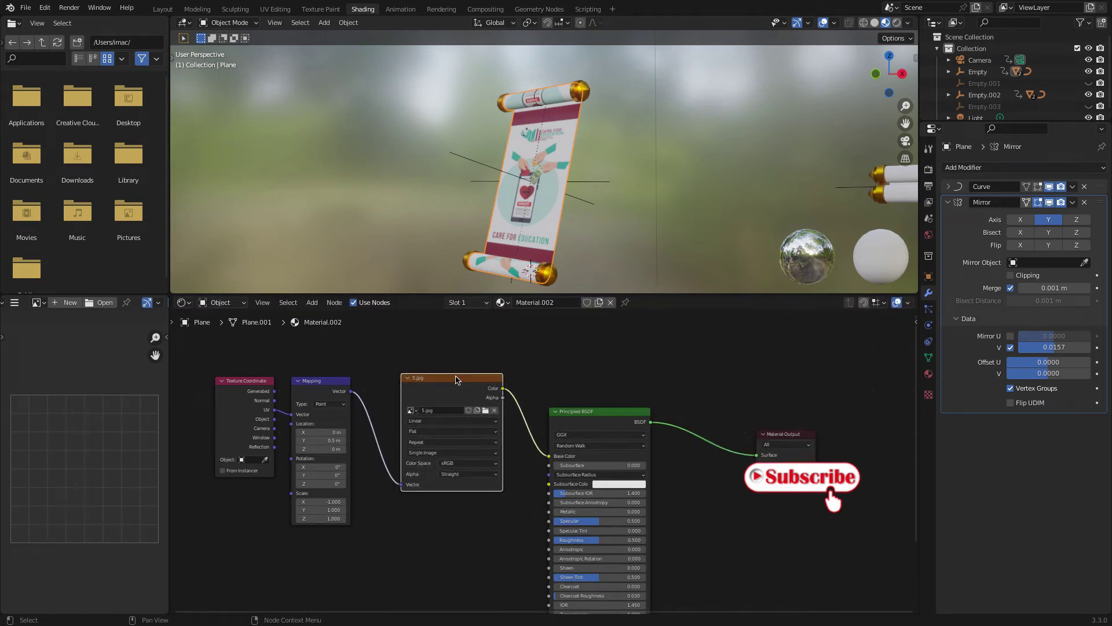
Duplicate the 5.jpg image texture node above the original and shift the Principled BSDF node further along the chain.
key("shift+d")
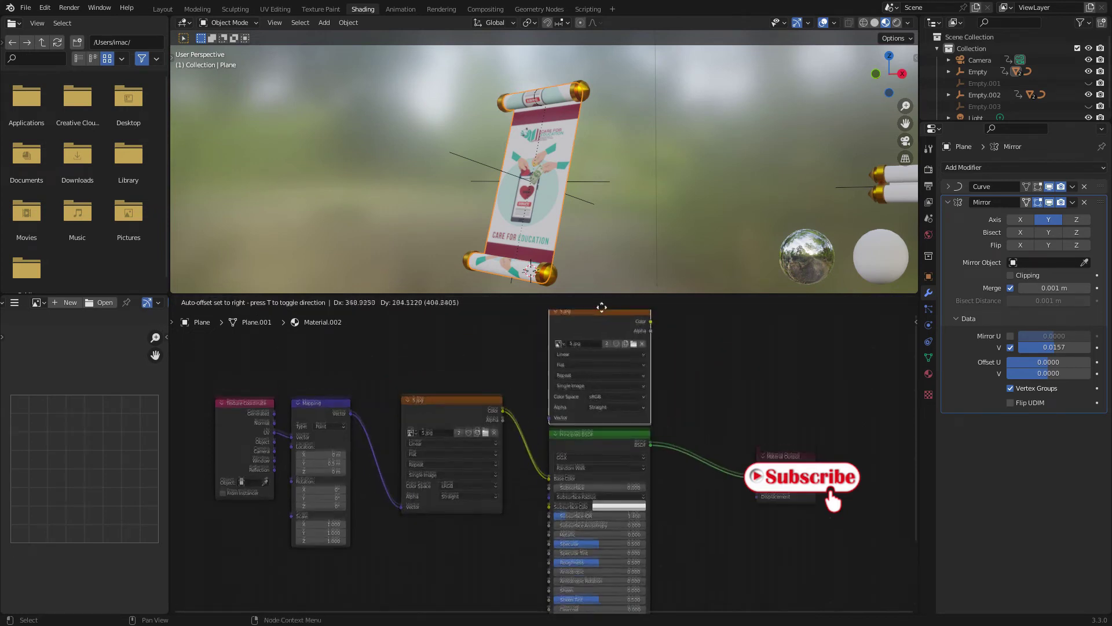
left_click(511, 327)
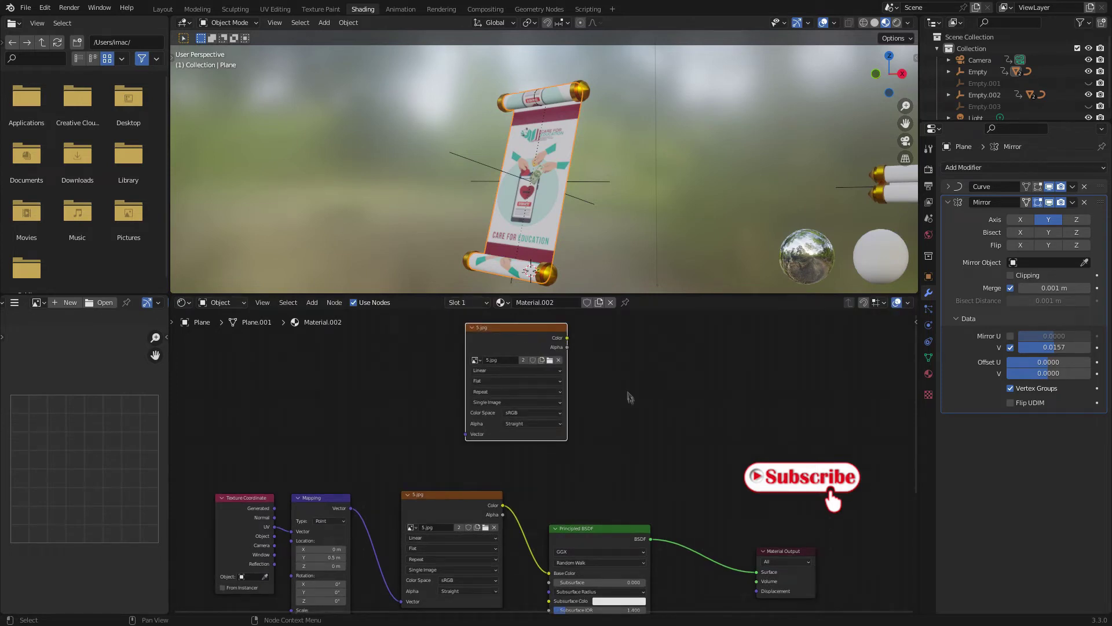
left_click_drag(614, 533, 817, 505)
scroll(503, 369, "down", 1)
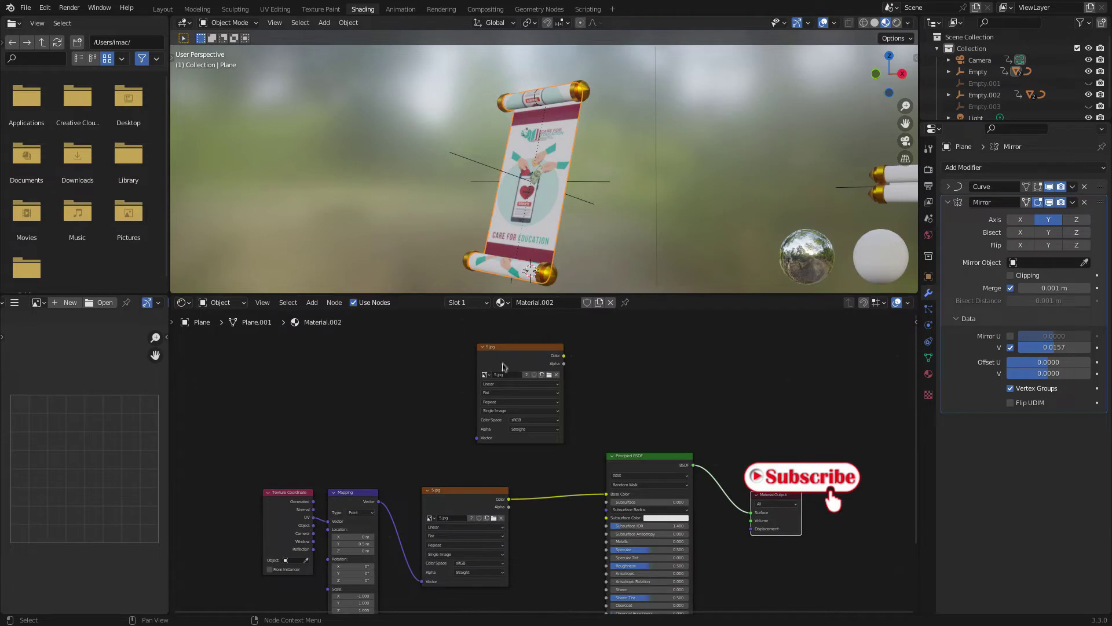
left_click_drag(505, 353, 488, 354)
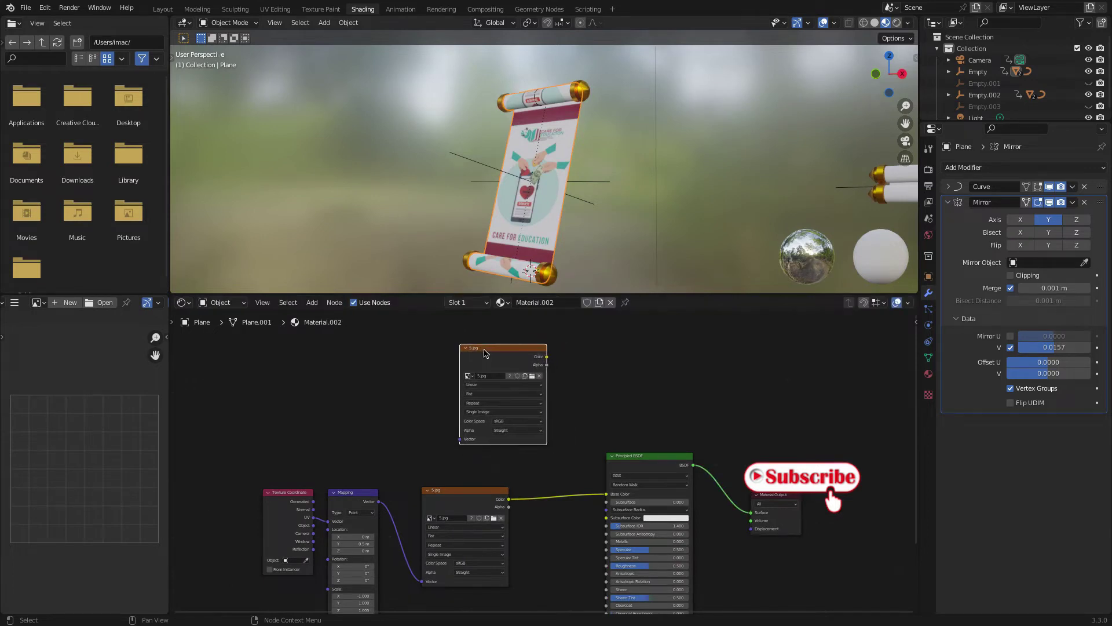
Add a Geometry node beside the duplicated 5.jpg texture, above the Mapping node.
middle_click_drag(586, 193, 478, 198)
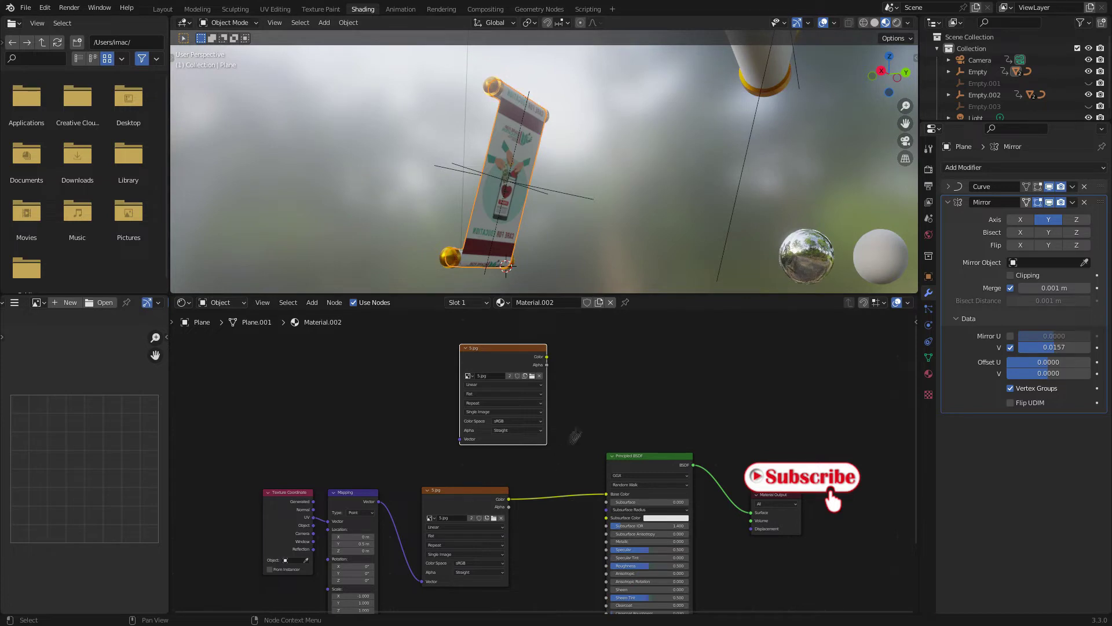
key("shift+a")
left_click(589, 405)
type("geo")
left_click(600, 427)
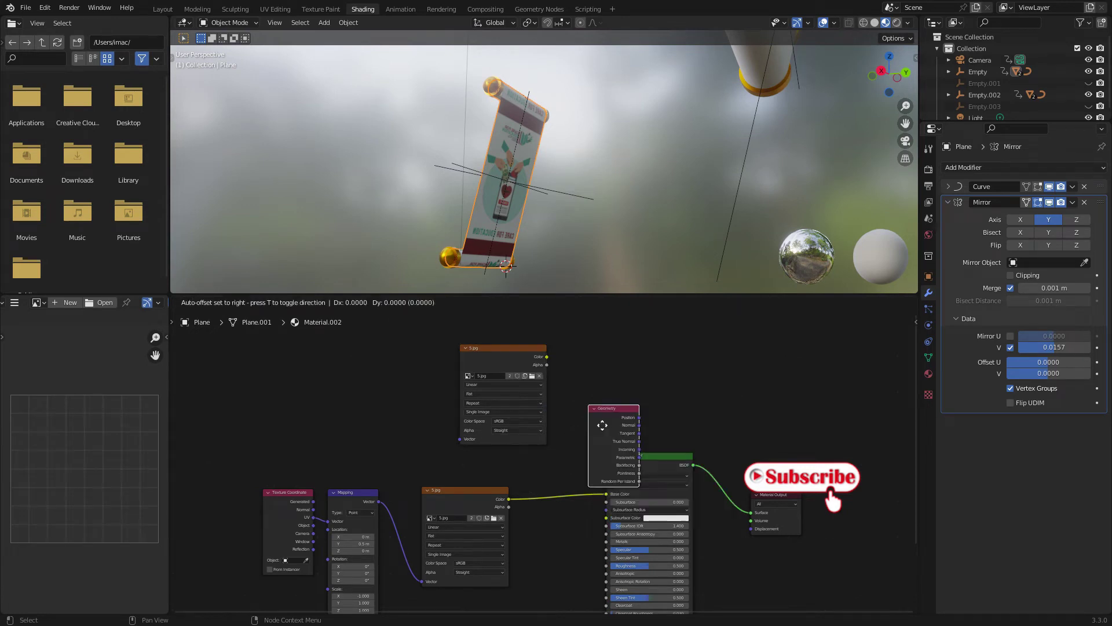
left_click(384, 418)
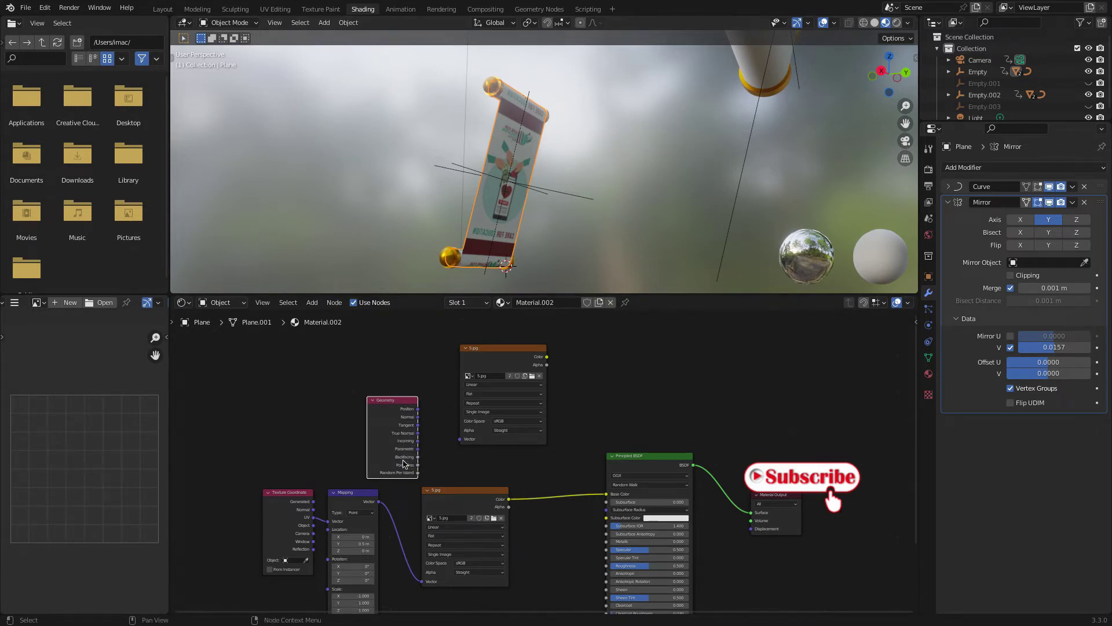
scroll(405, 464, "up", 3)
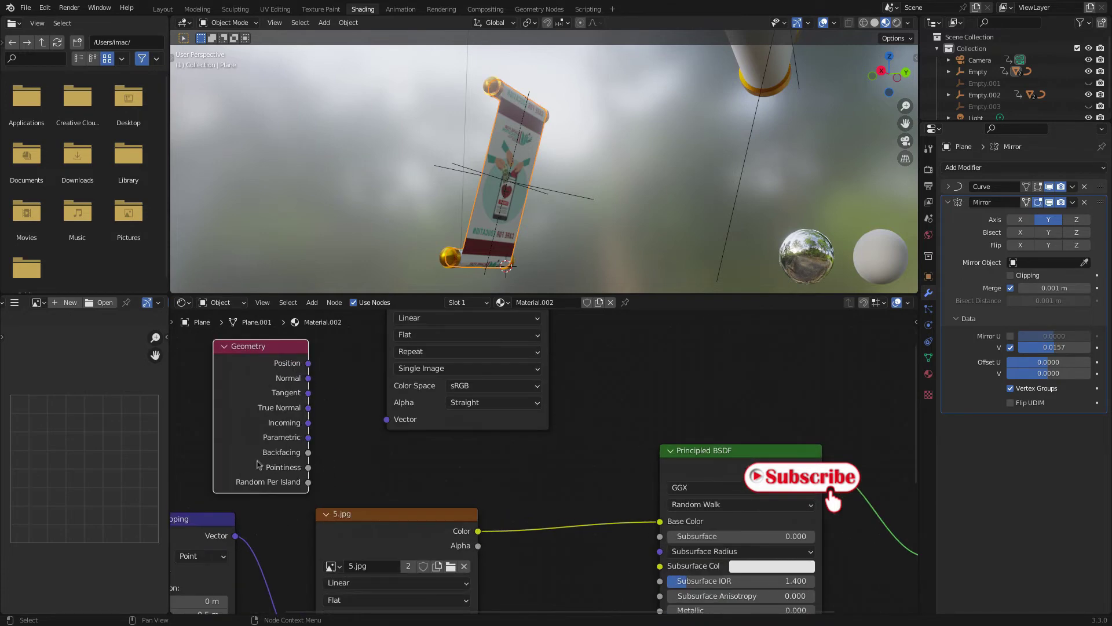
scroll(320, 451, "down", 3)
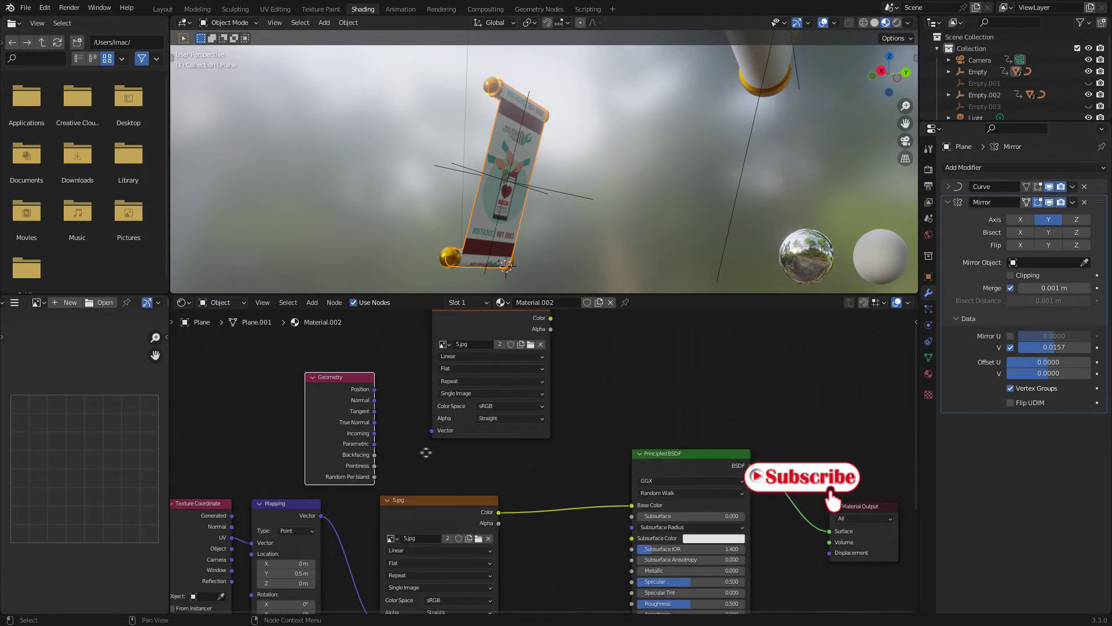
middle_click_drag(422, 457, 441, 489)
left_click(411, 481)
left_click_drag(411, 478, 445, 489)
key("Escape")
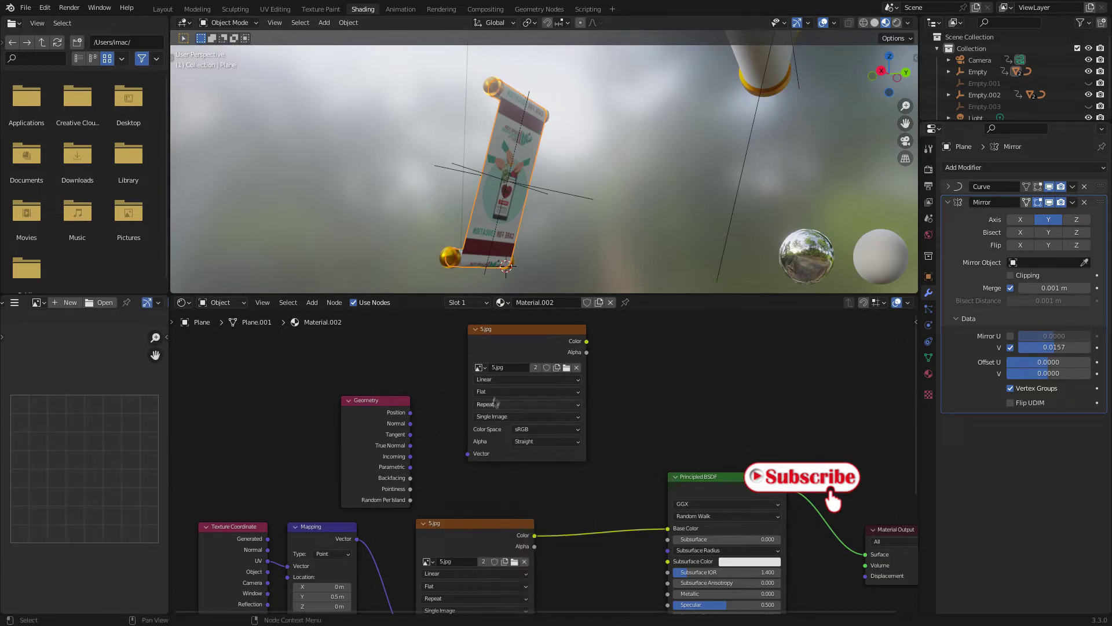
Move the Geometry node slightly higher, clear of the Texture Coordinate and Mapping nodes.
left_click_drag(370, 405, 364, 374)
scroll(416, 375, "down", 1)
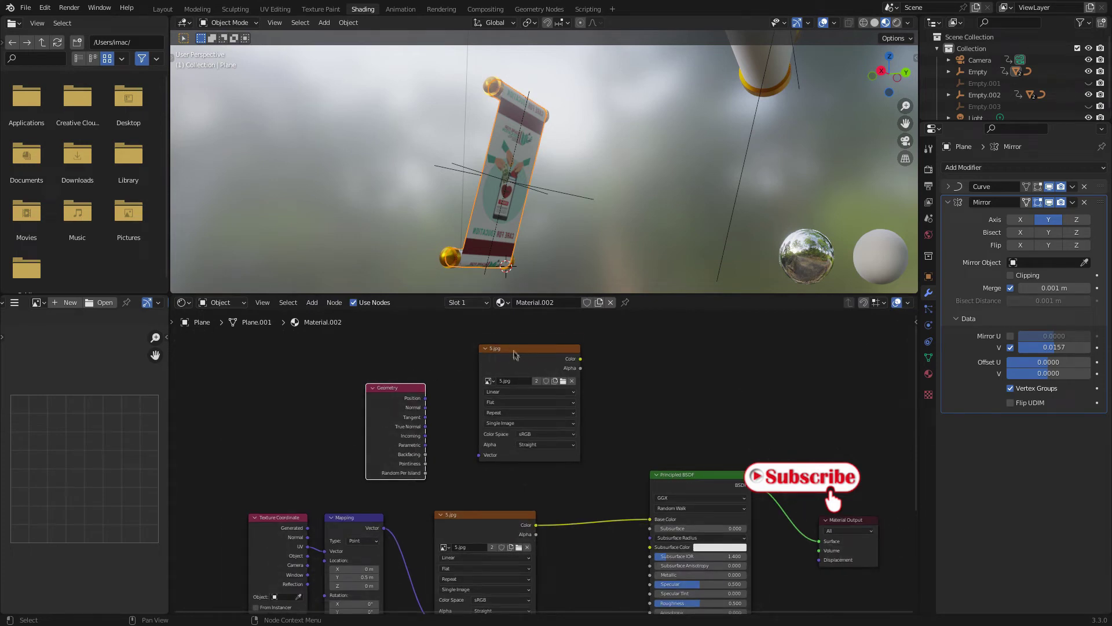
middle_click_drag(506, 484, 464, 462)
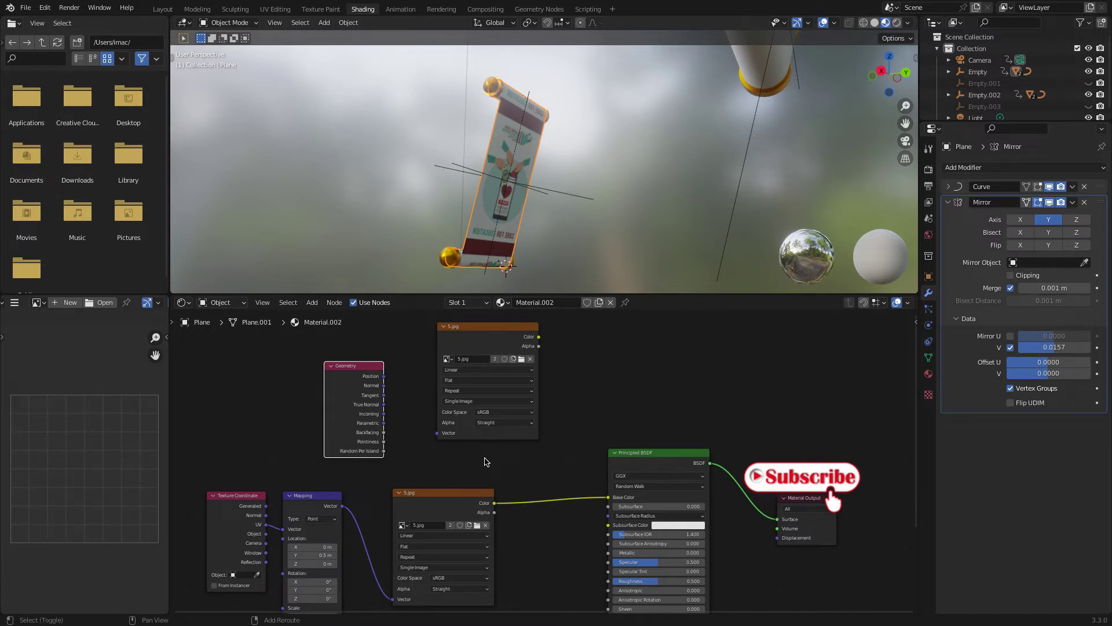
Insert a MixRGB node on the link between the original 5.jpg texture and the Principled BSDF's Base Color.
key("shift+a")
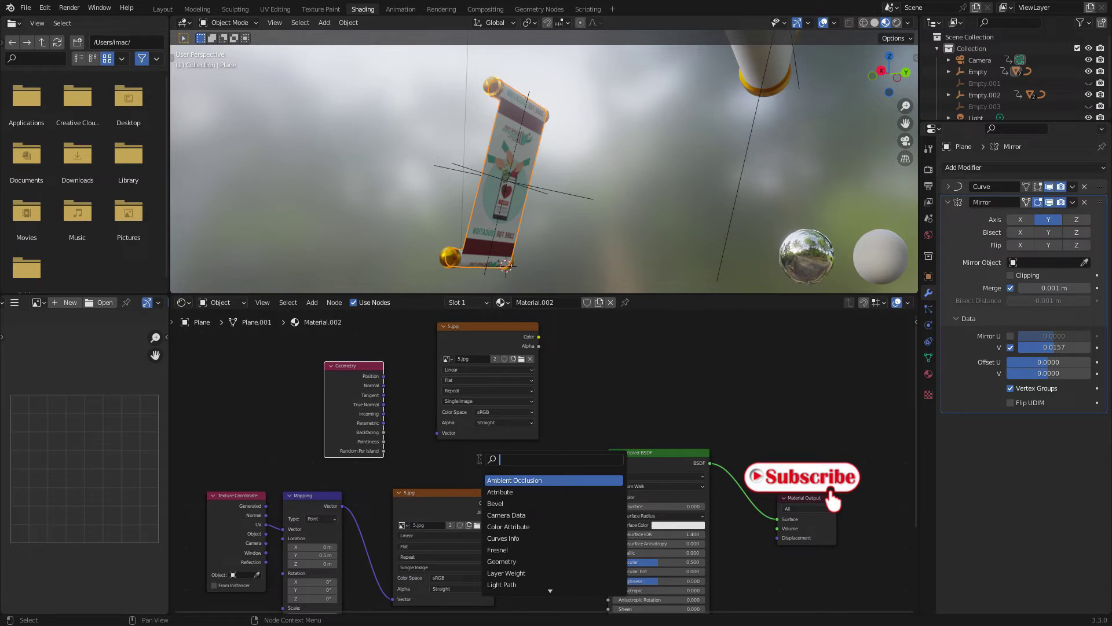
type("mi")
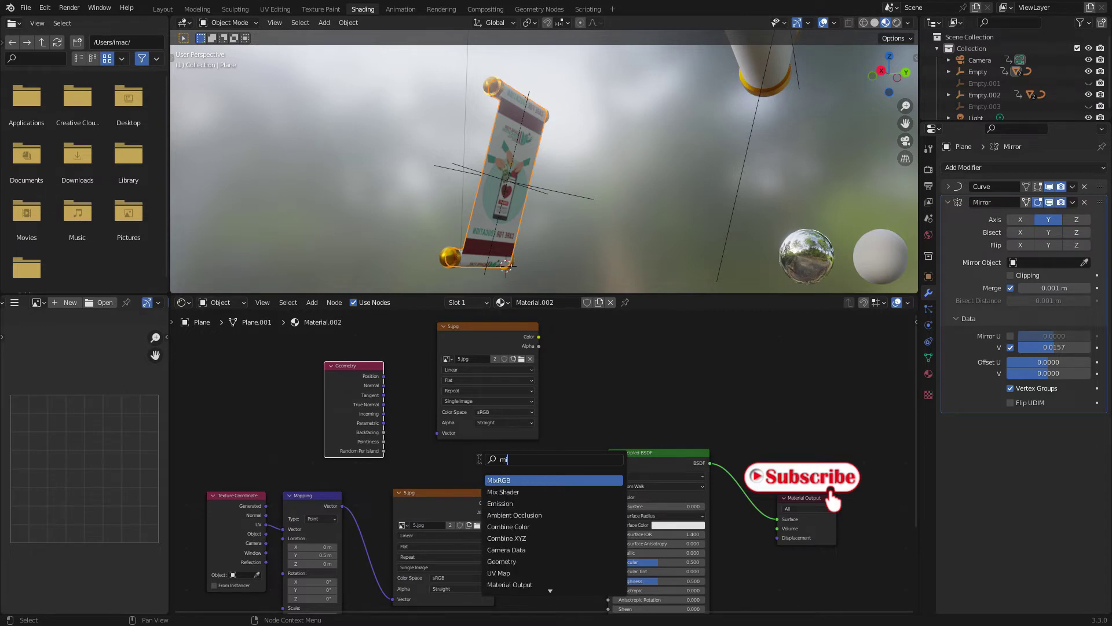
left_click(502, 480)
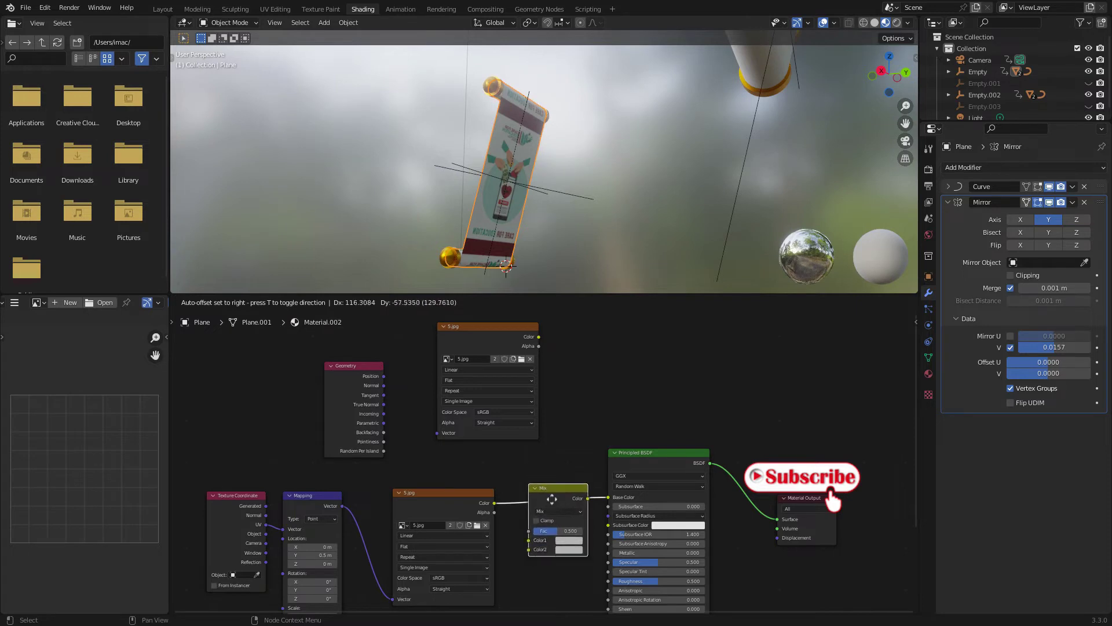
left_click(551, 493)
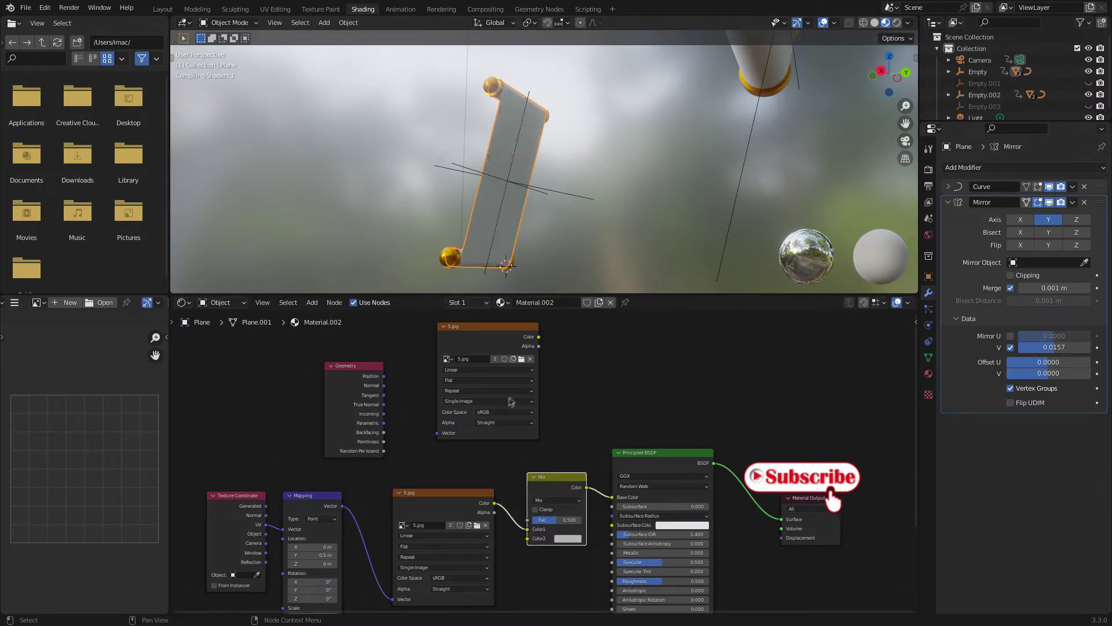
Space out the duplicated 5.jpg texture, Principled BSDF and Mix nodes around the new connection.
left_click_drag(494, 329, 484, 329)
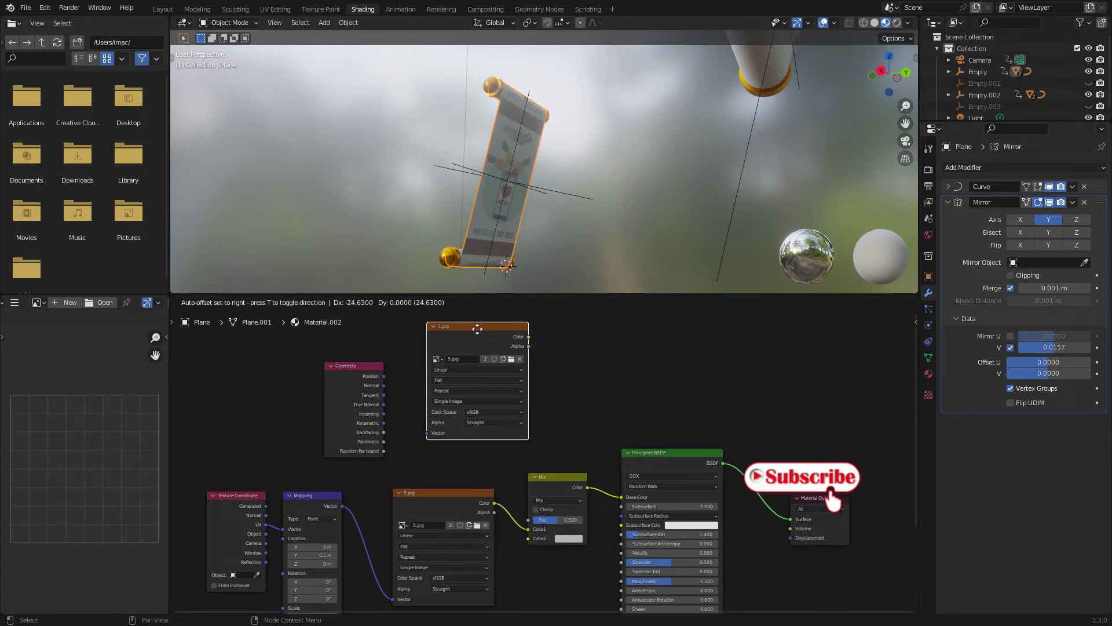
left_click_drag(644, 456, 674, 452)
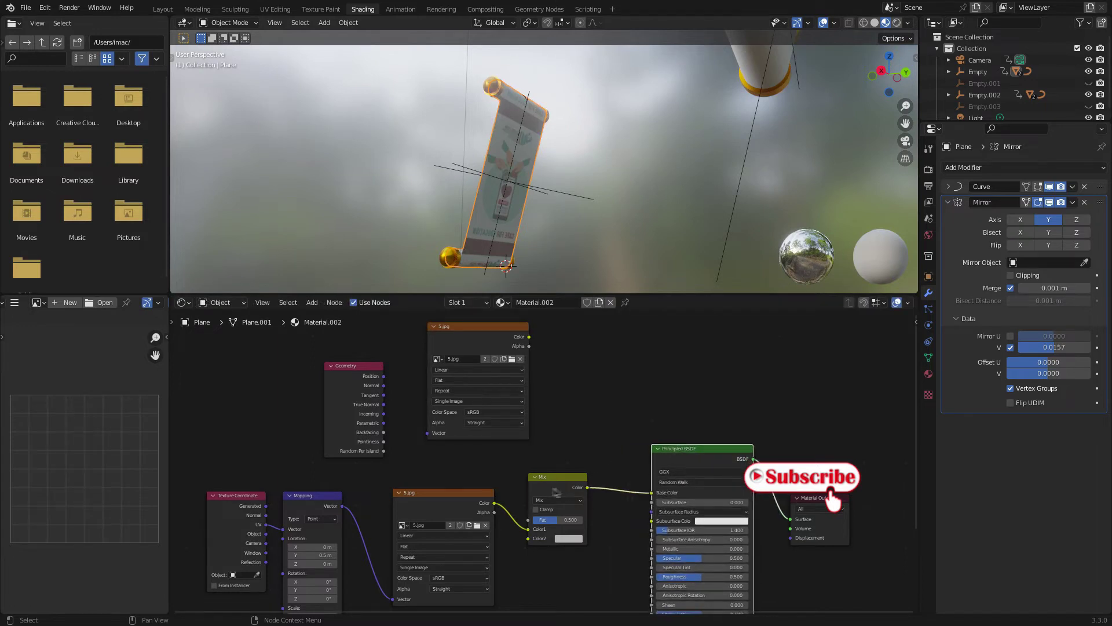
left_click_drag(546, 479, 566, 461)
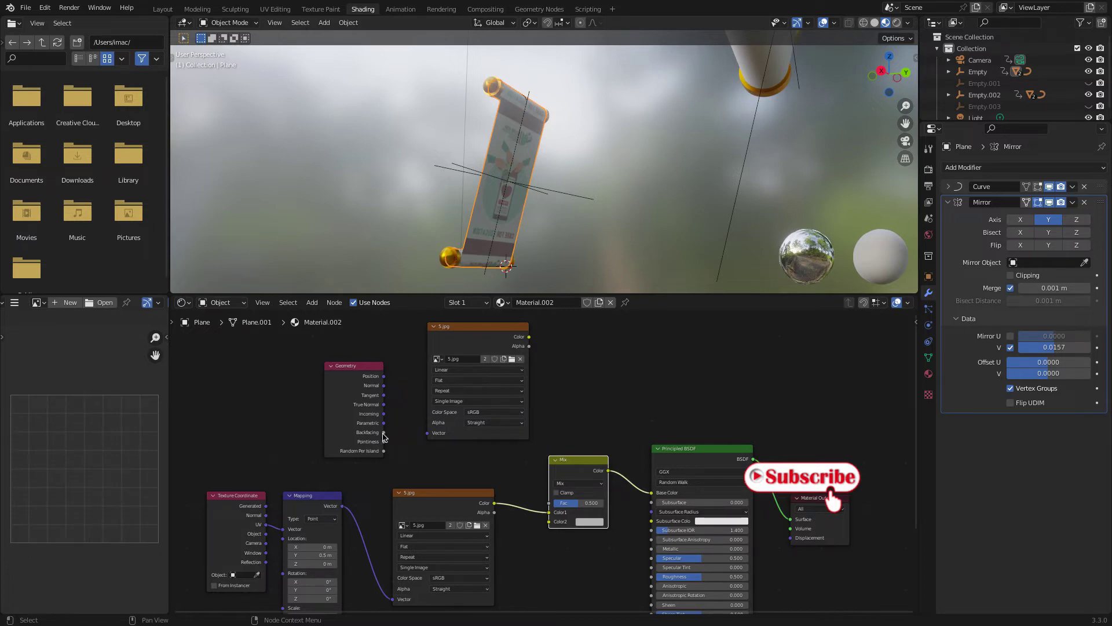
Connect the Geometry node's Backfacing output to the Mix node's Fac input and inspect both sides of the scroll.
scroll(381, 438, "up", 2)
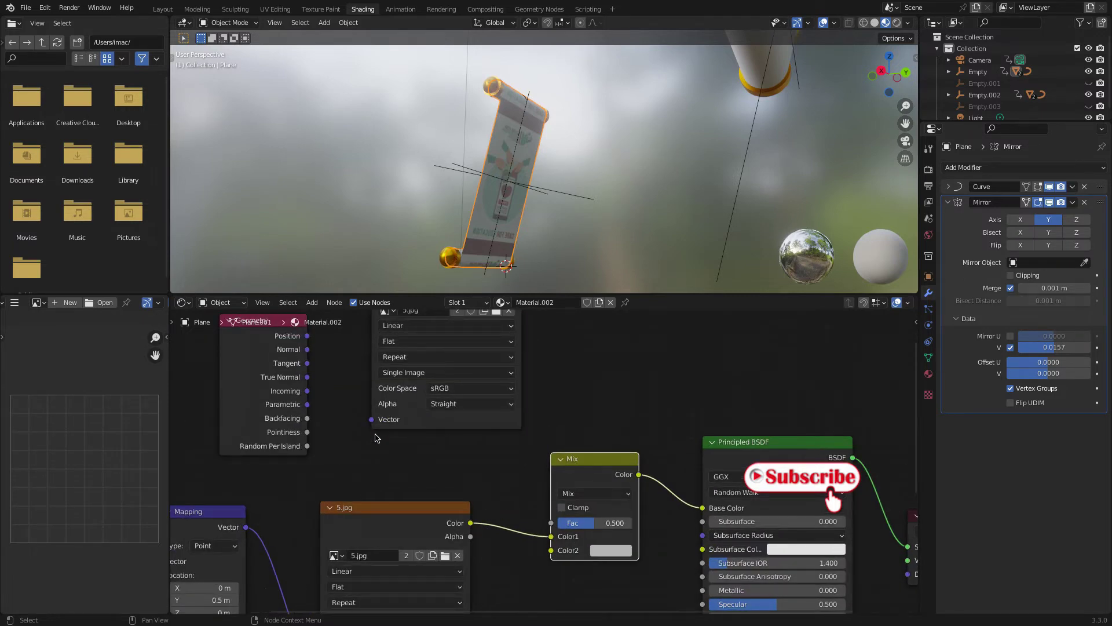
left_click_drag(308, 422, 551, 522)
middle_click_drag(524, 159, 561, 169)
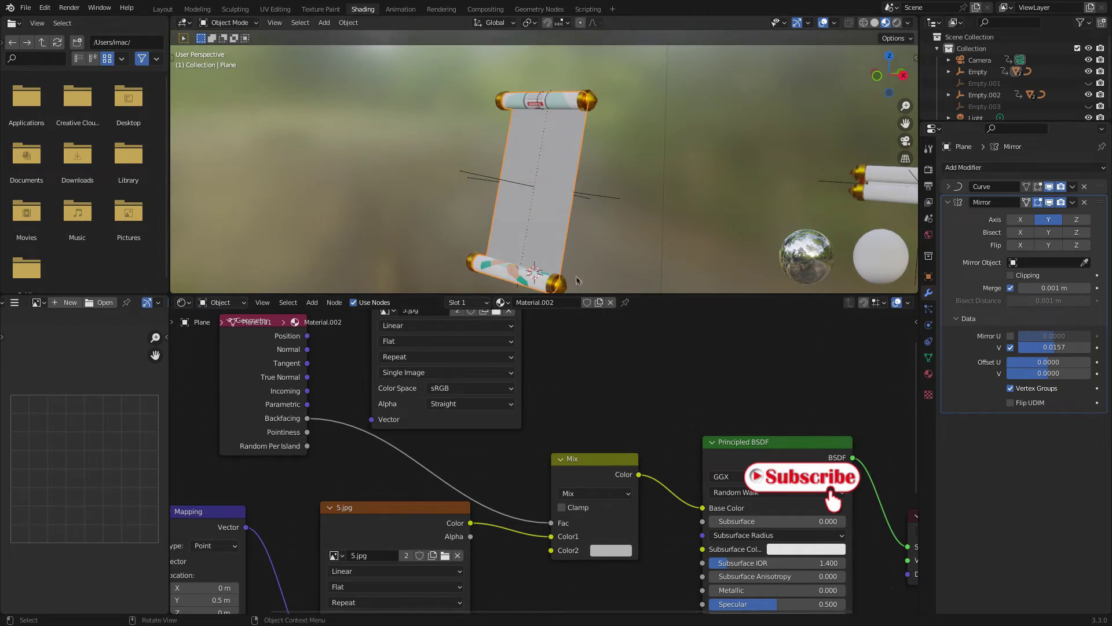
middle_click_drag(579, 275, 394, 243)
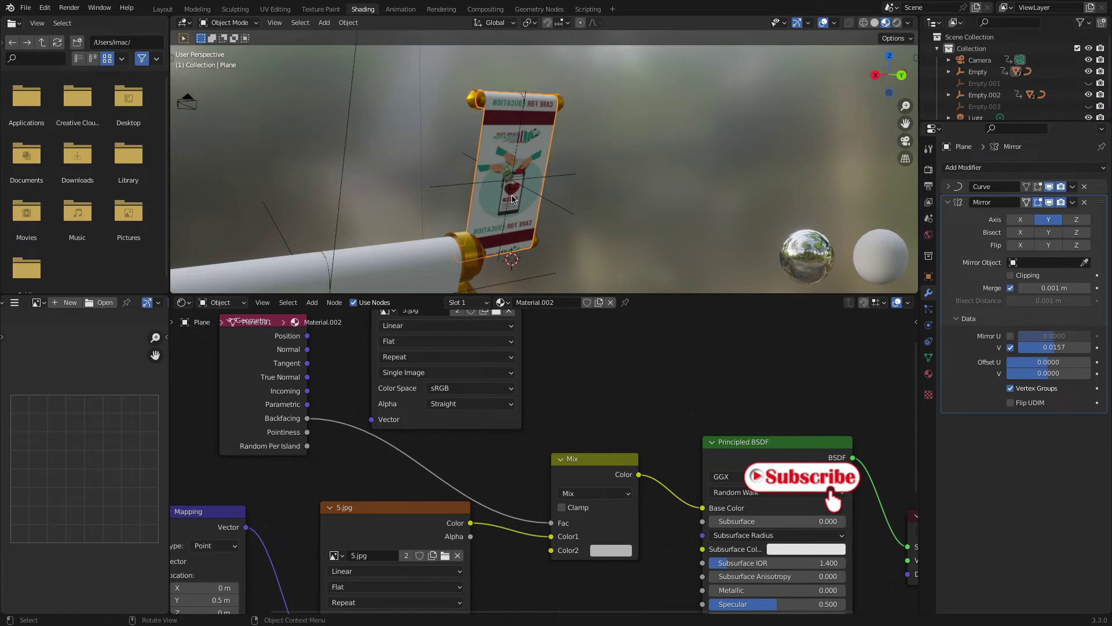
middle_click_drag(510, 188, 463, 191)
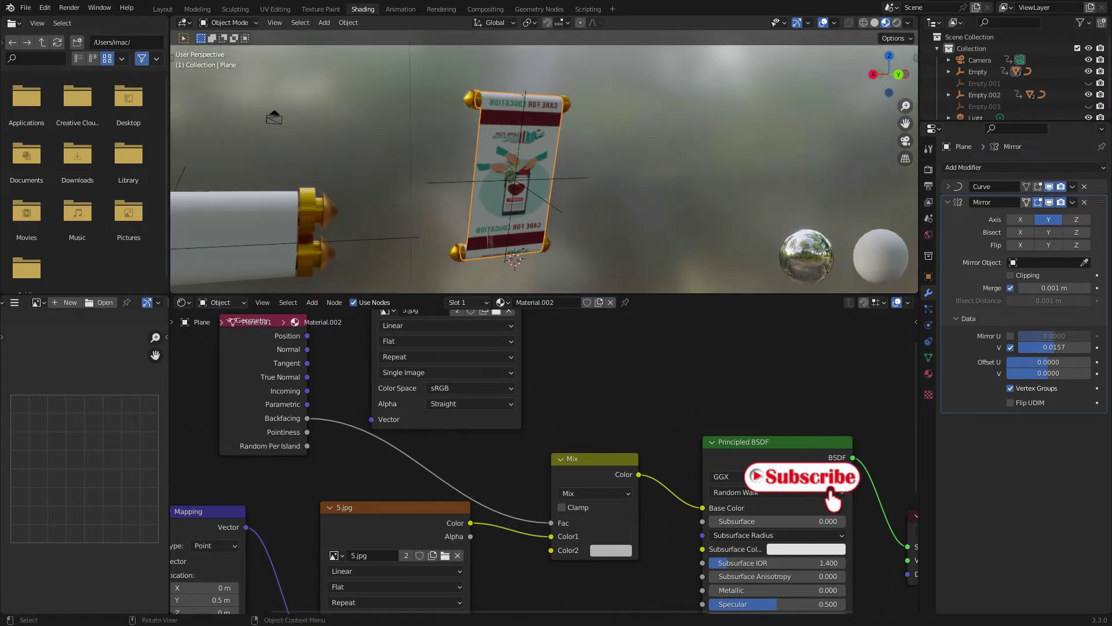
Move the original 5.jpg texture's Color link from the Mix node's Color1 input to Color2.
left_click_drag(550, 537, 552, 551)
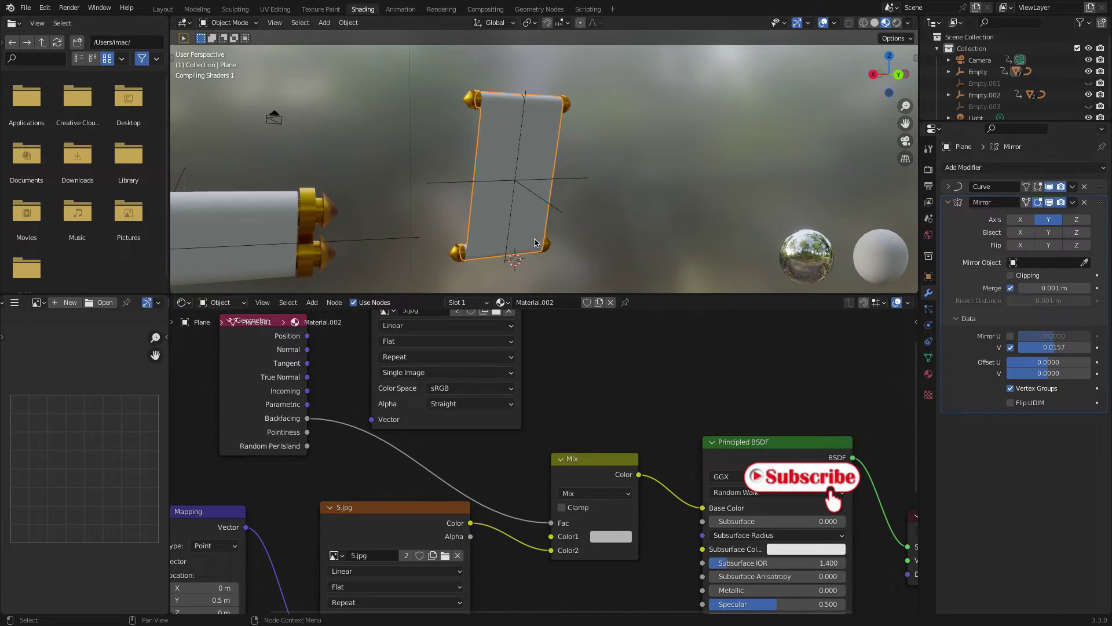
scroll(538, 359, "down", 2)
scroll(498, 346, "up", 2)
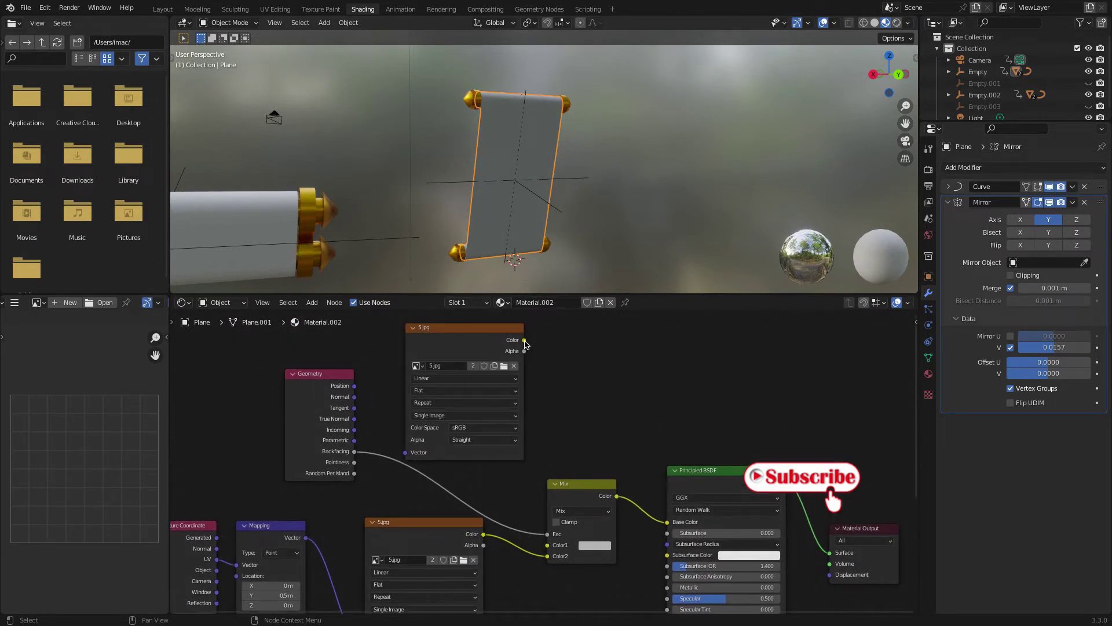
Connect the duplicated texture's Color output to the Mix node's Color1 input and replace its image with 6.jpg from the Desktop.
left_click_drag(524, 342, 548, 546)
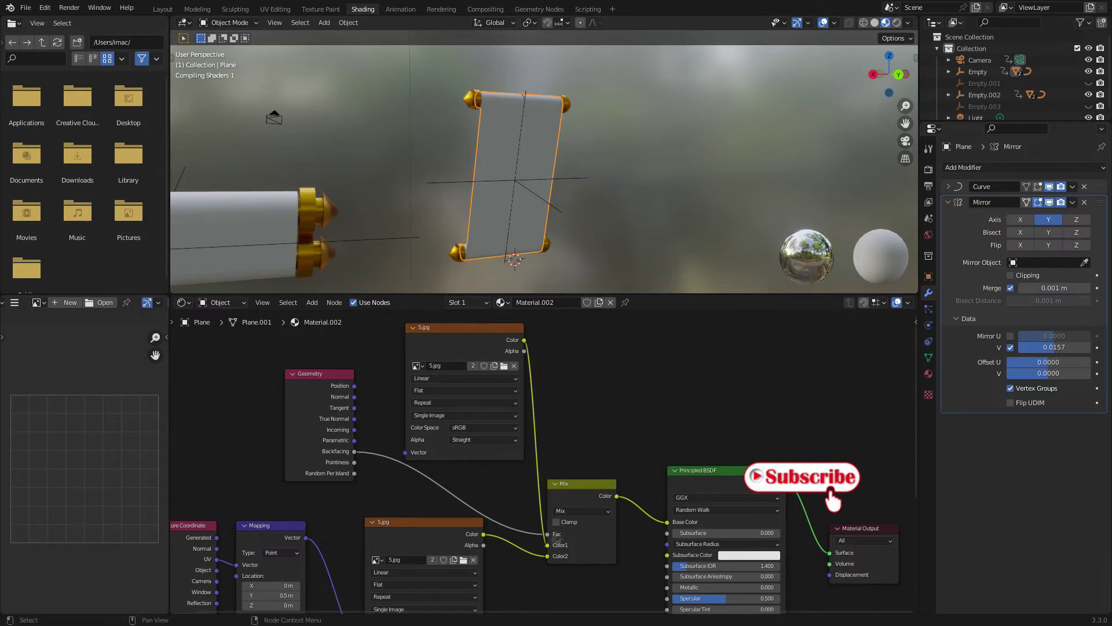
middle_click_drag(493, 211, 556, 244)
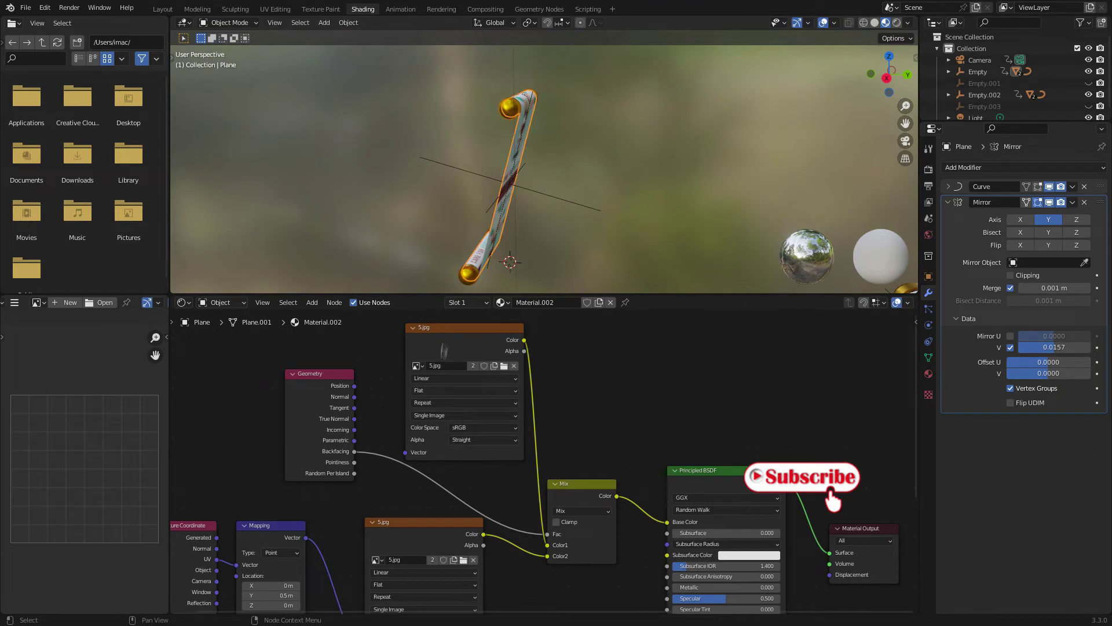
left_click(514, 367)
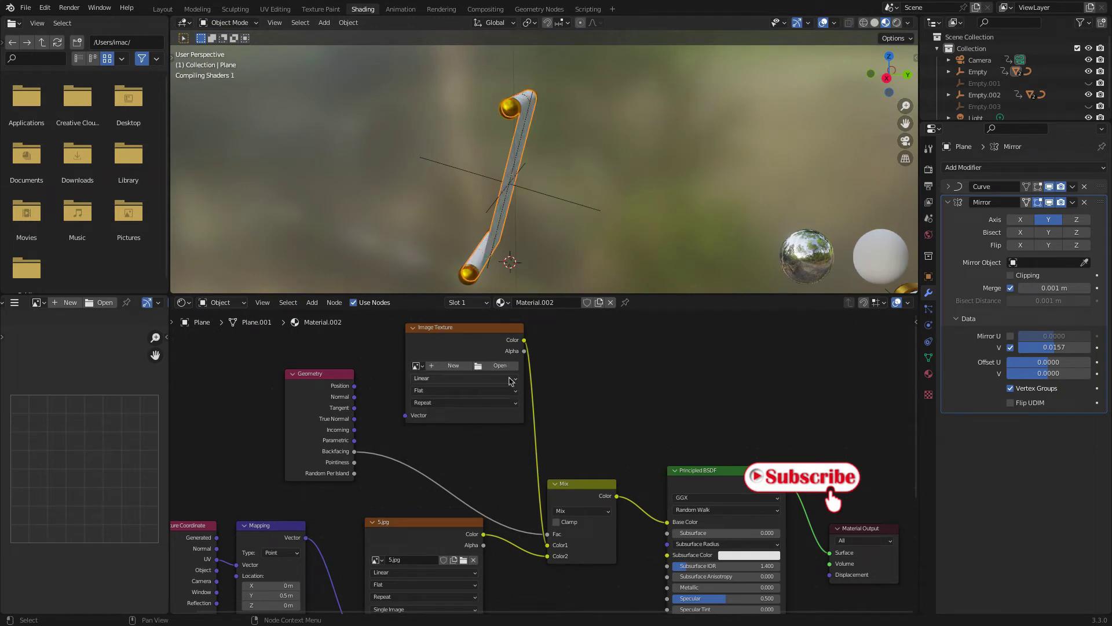
left_click(497, 369)
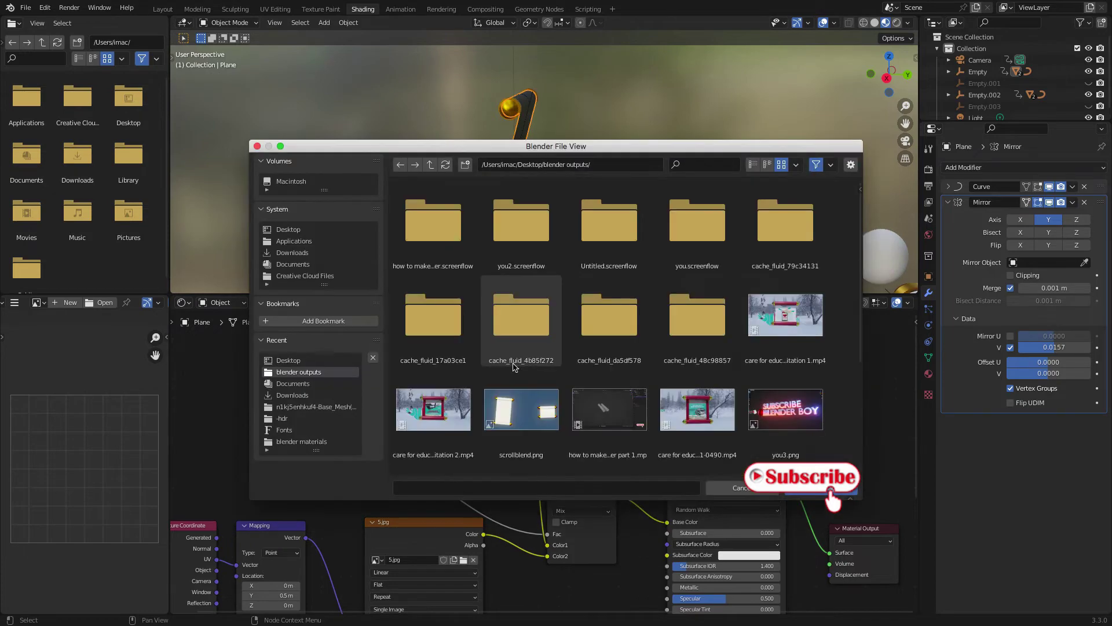
scroll(752, 381, "down", 3)
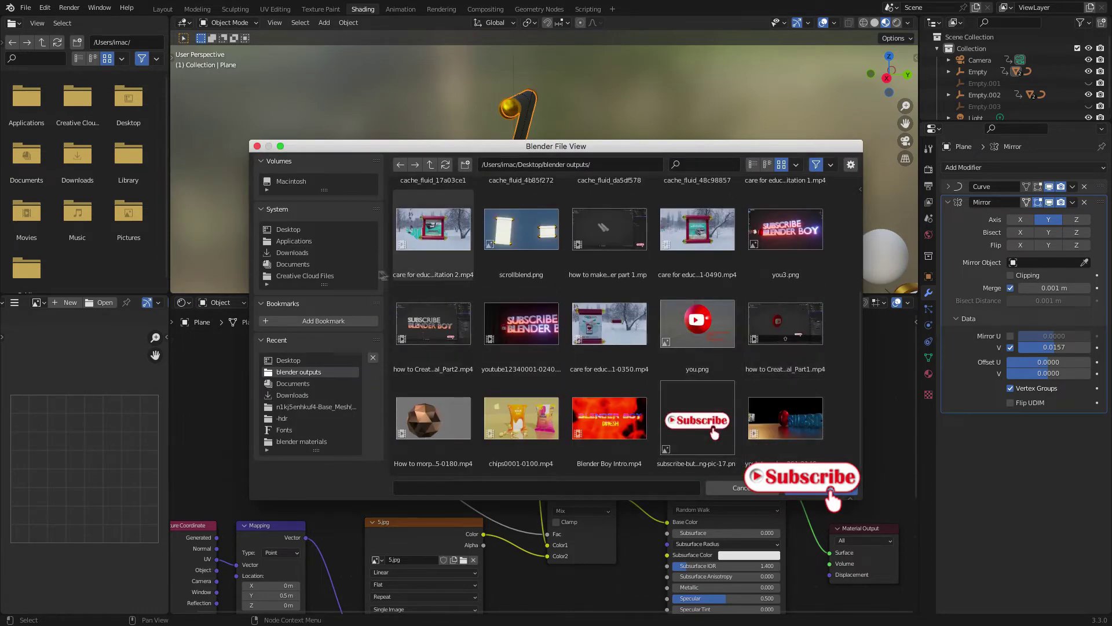
left_click(286, 230)
scroll(608, 431, "down", 10)
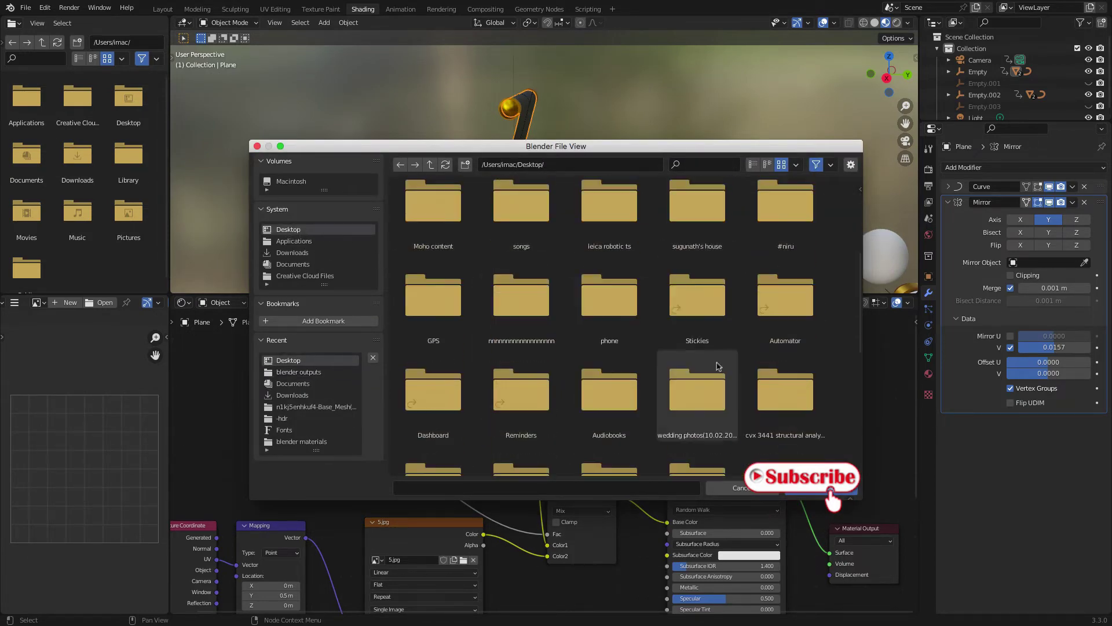
left_click(775, 370)
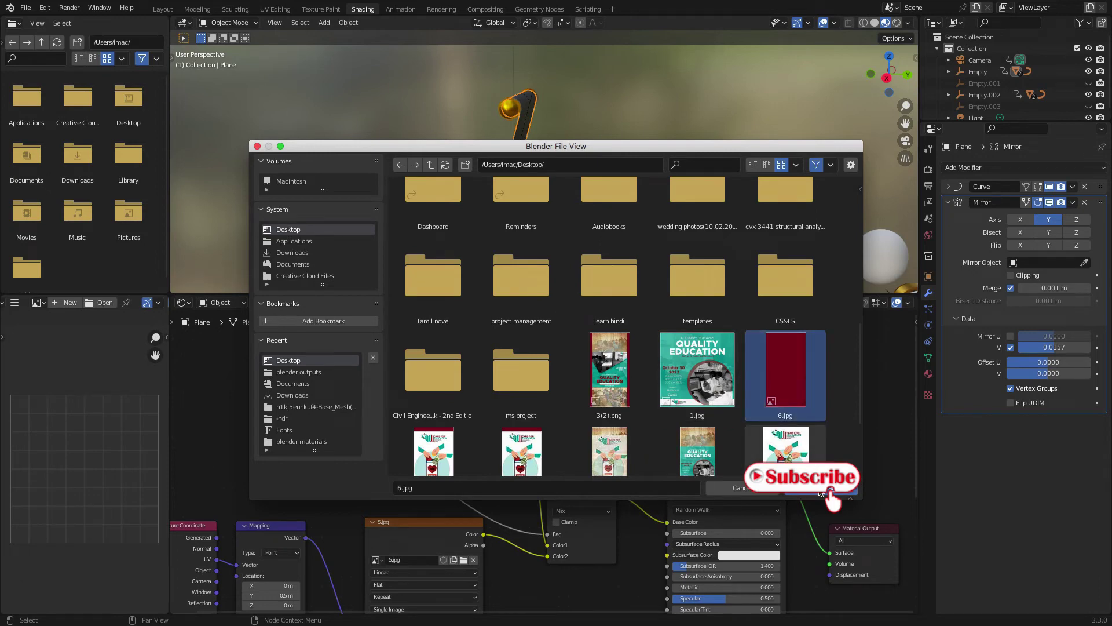
left_click(823, 488)
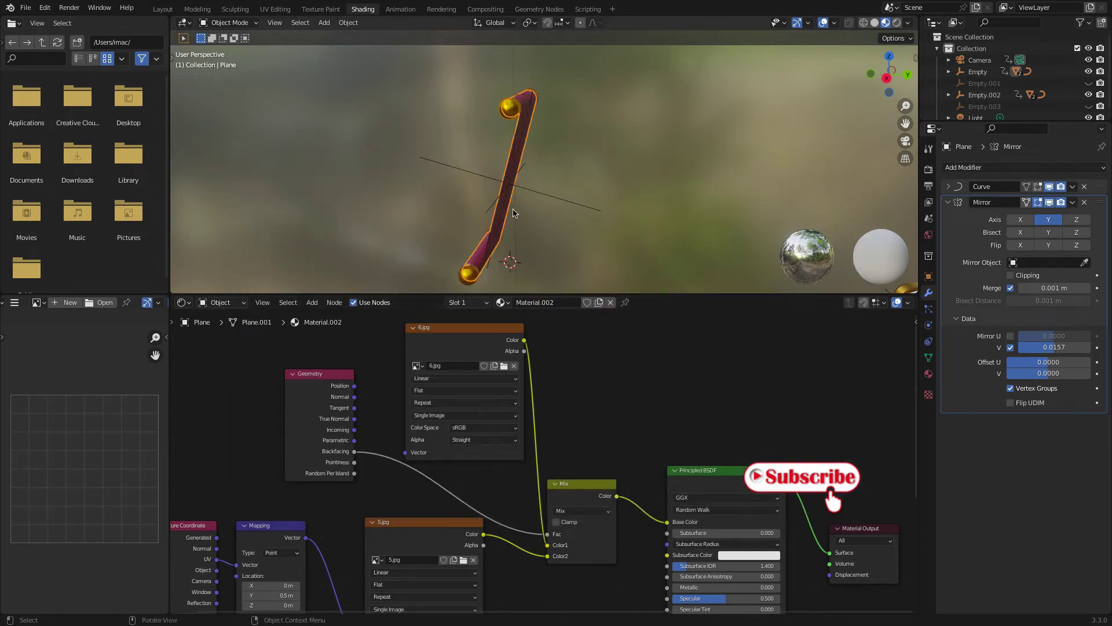
Swap the two image textures between the Mix node's Color1 and Color2 inputs to compare the scroll's sides, and switch them back.
middle_click_drag(495, 206, 572, 342)
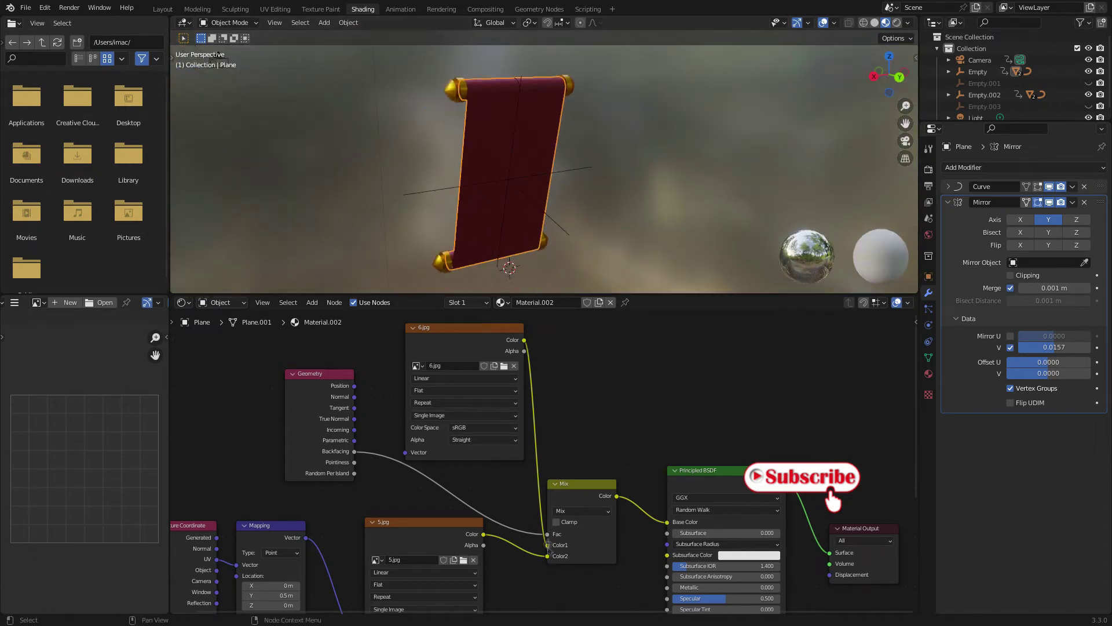
left_click_drag(547, 556, 566, 488)
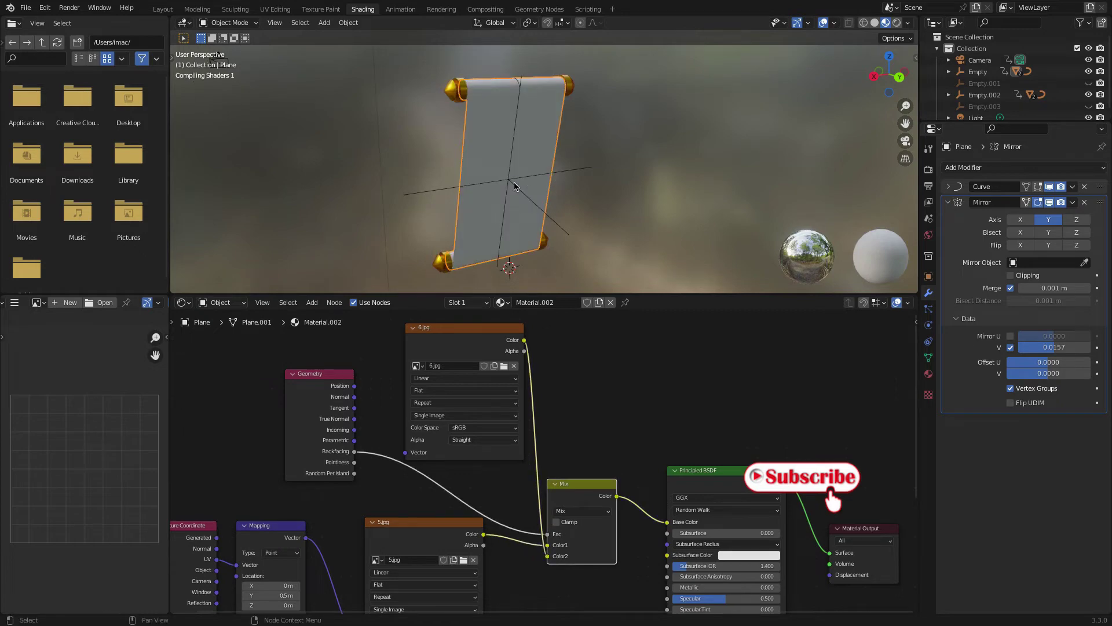
middle_click_drag(502, 190, 551, 186)
left_click_drag(547, 559, 547, 545)
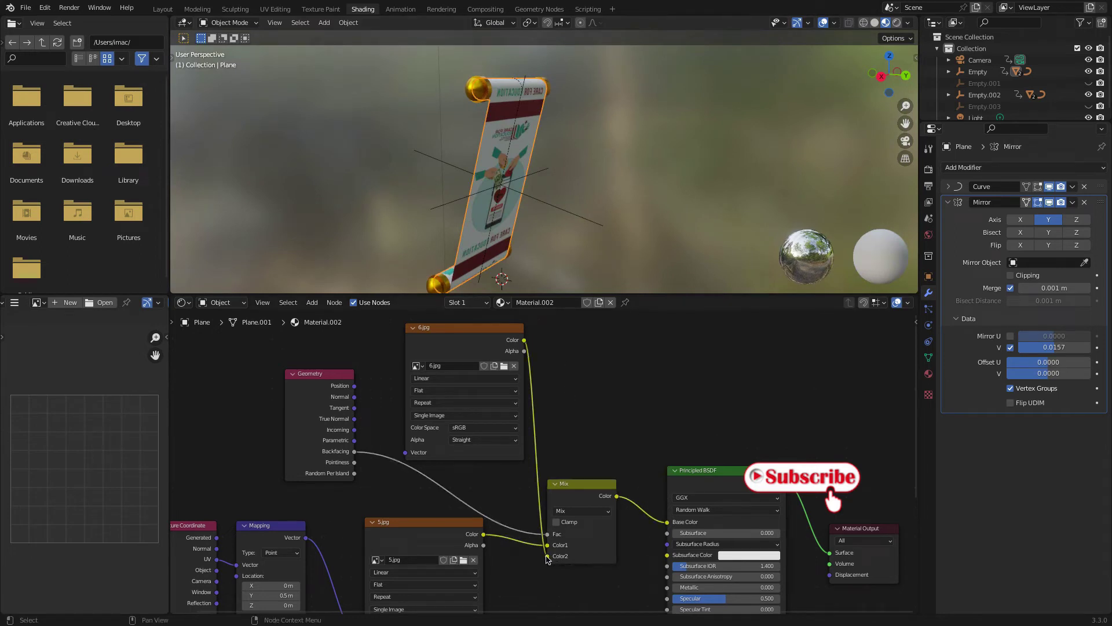
middle_click_drag(522, 226, 648, 230)
scroll(563, 144, "up", 8)
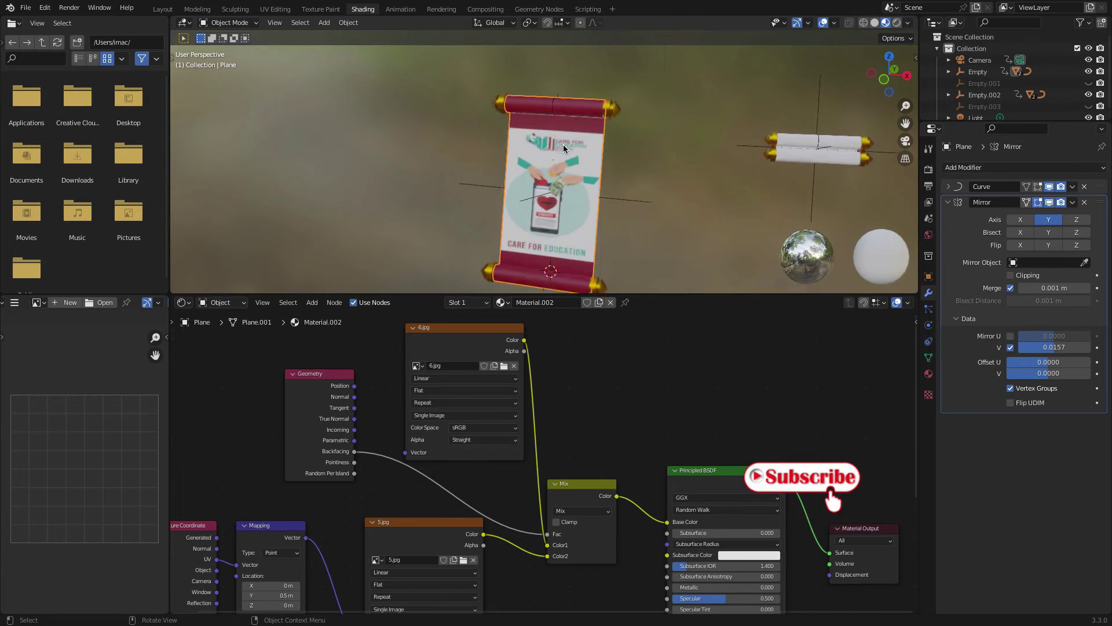
Assign the existing Material.002 to the paper of the second, rolled-up scroll.
scroll(461, 175, "down", 3)
middle_click_drag(462, 175, 580, 188)
scroll(597, 189, "down", 4)
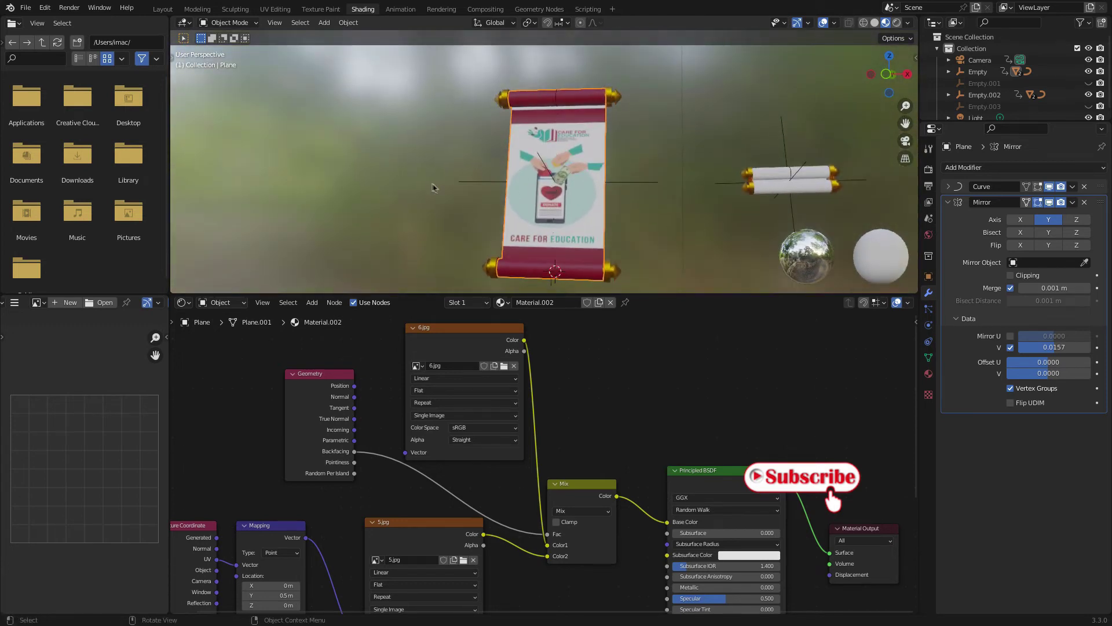
left_click(719, 180)
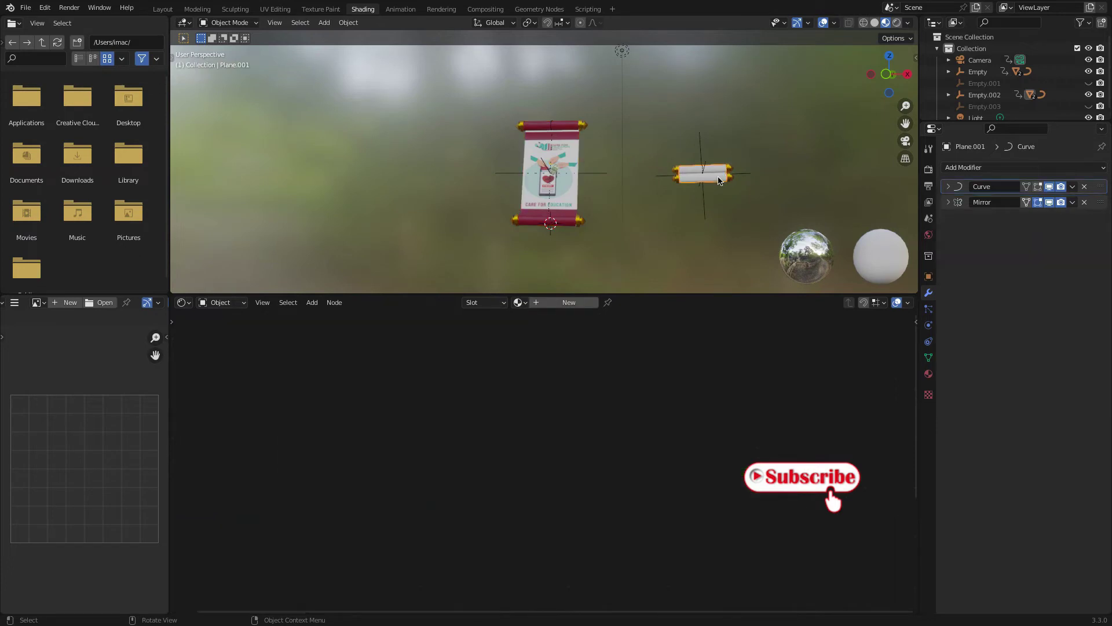
left_click(565, 158)
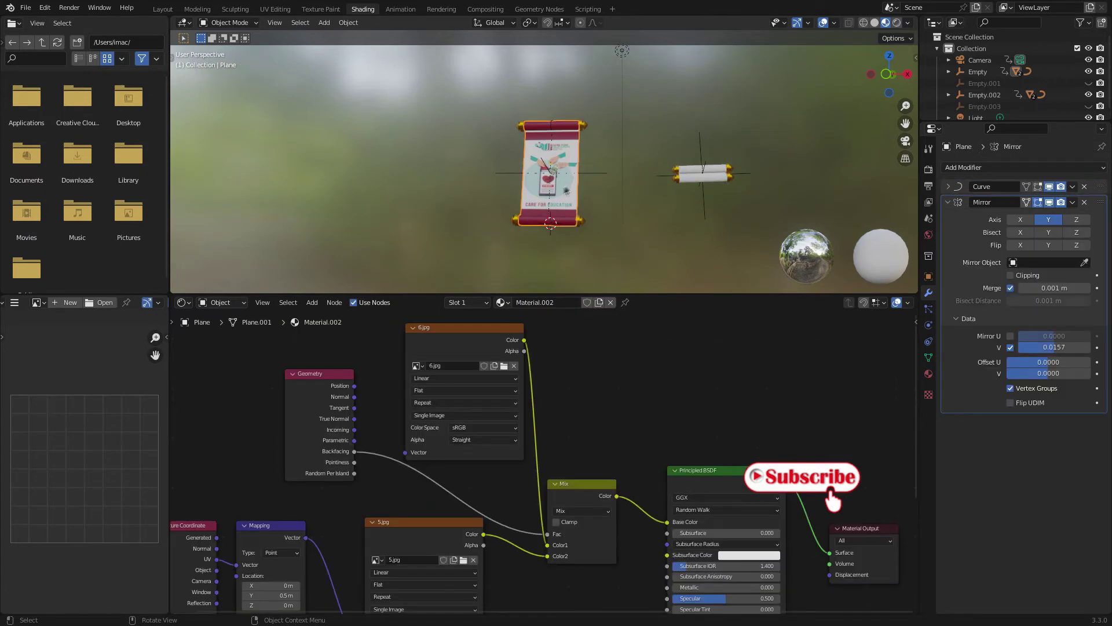
left_click(717, 182)
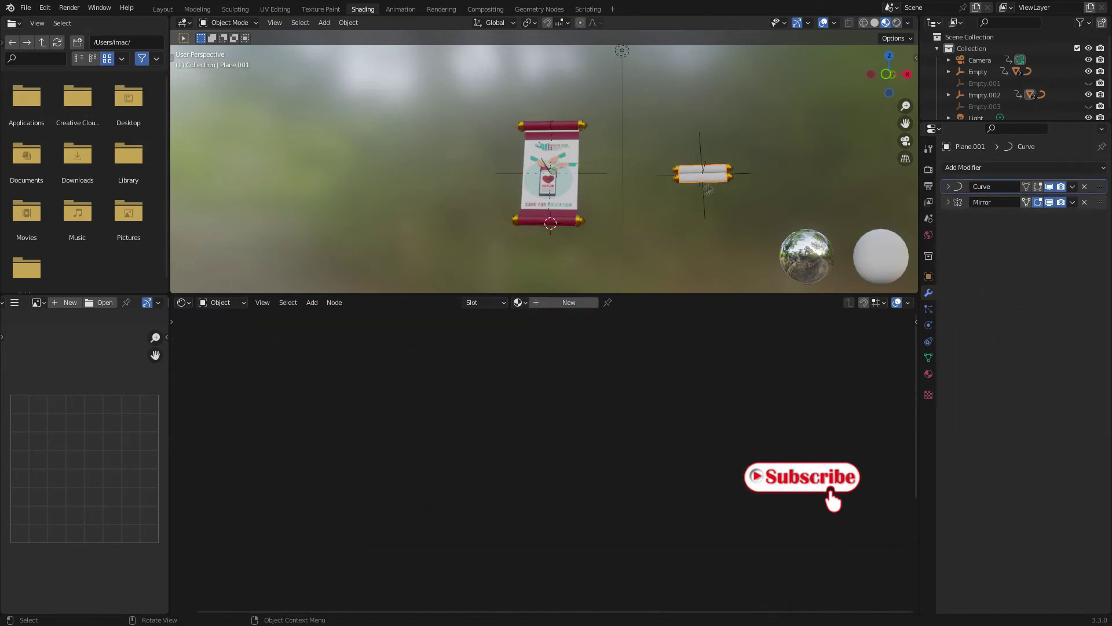
left_click(573, 175)
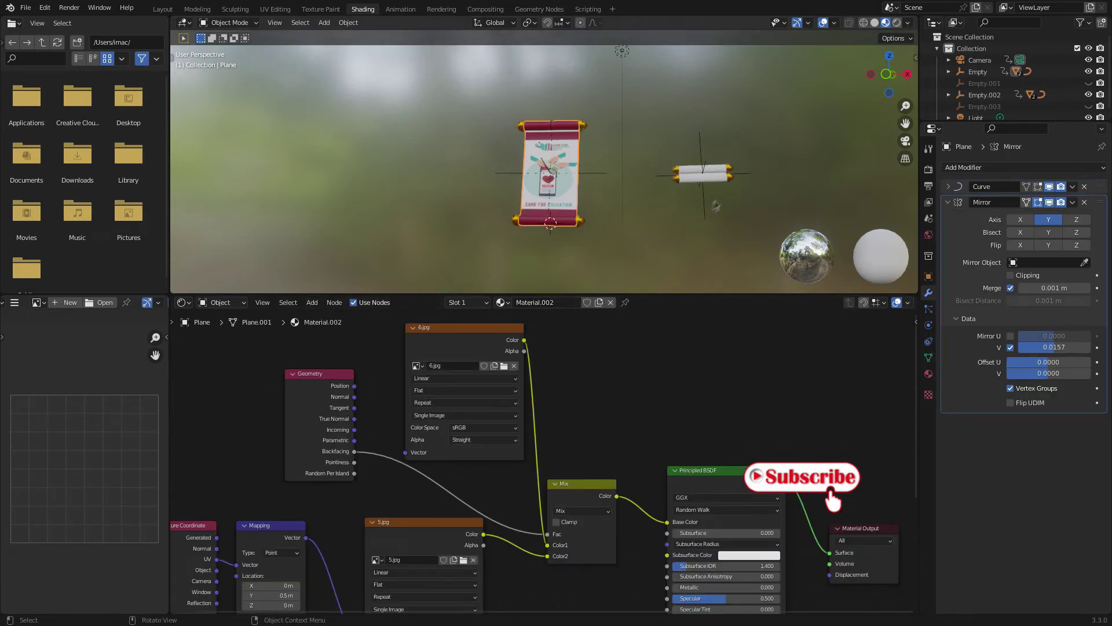
left_click(720, 178)
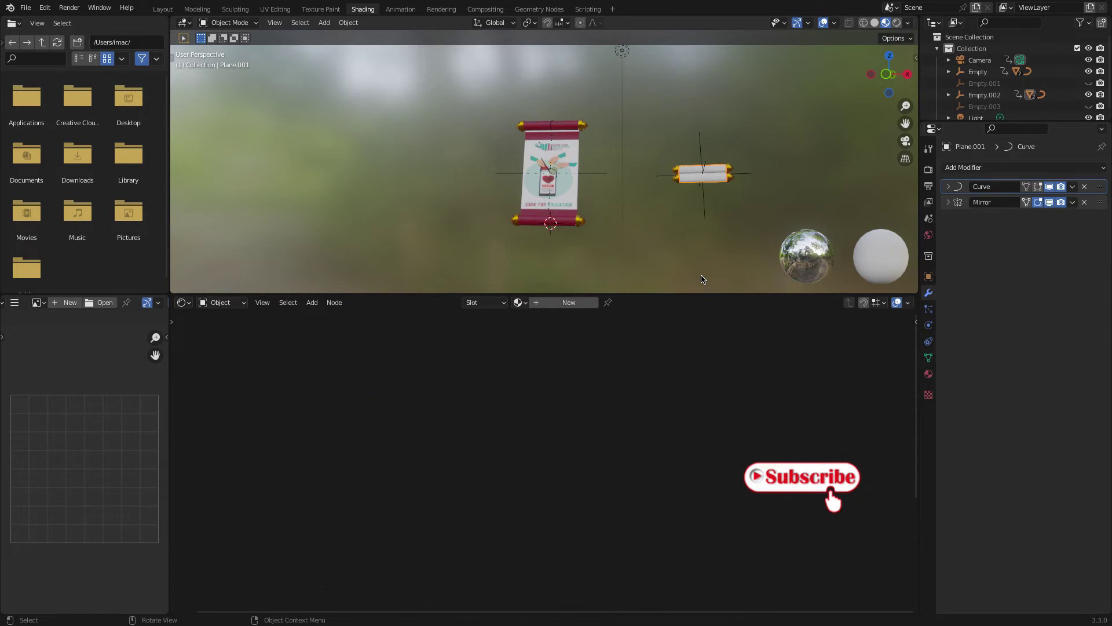
left_click(526, 308)
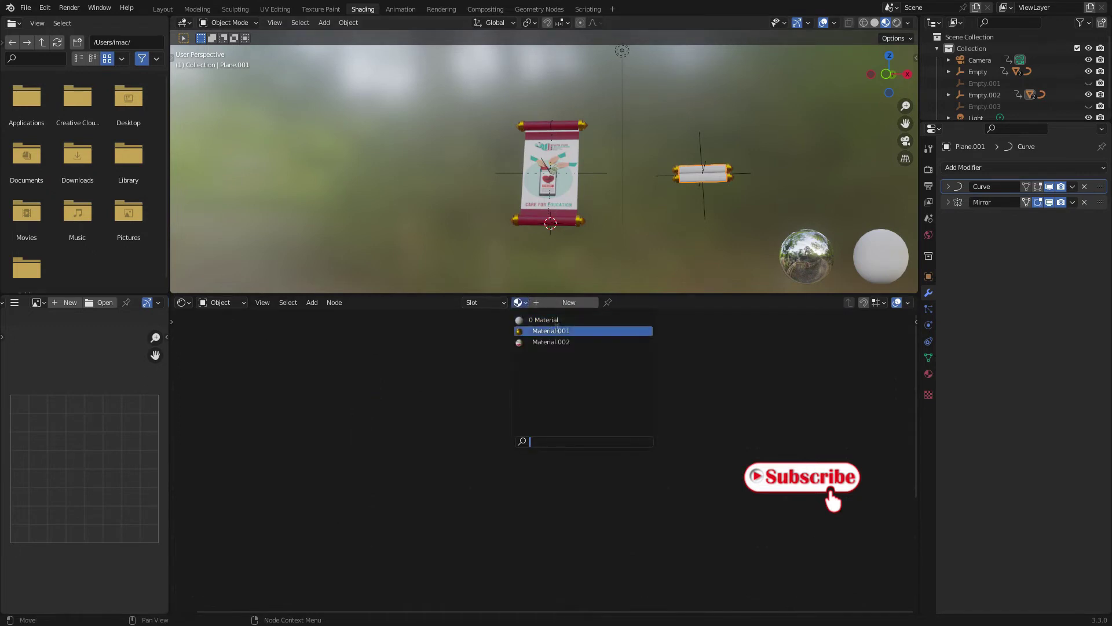
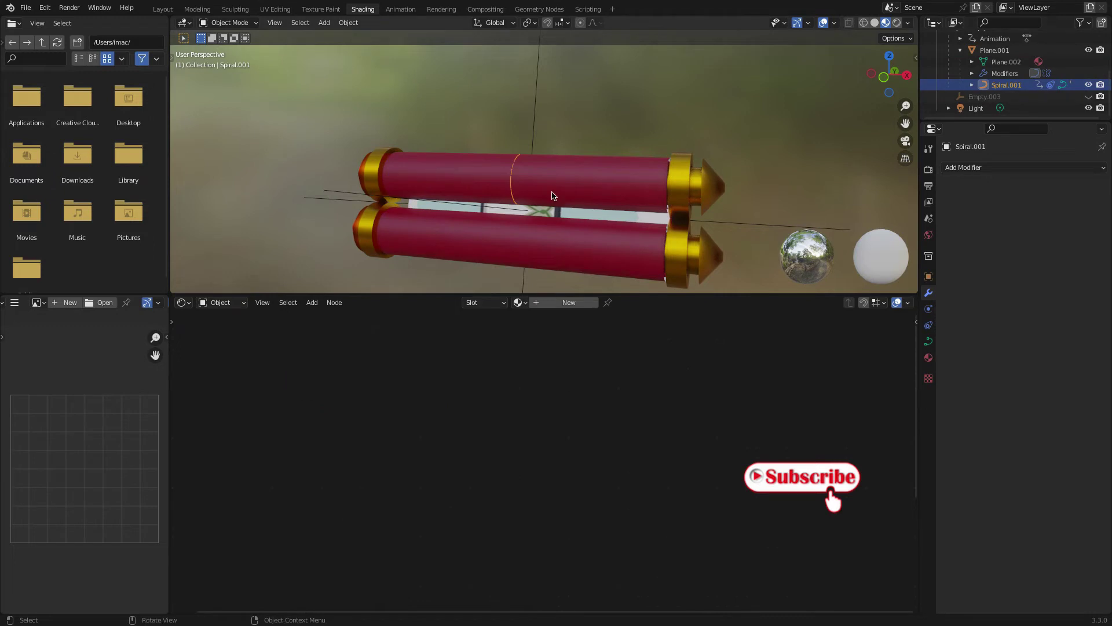
Move the second scroll's spiral curve upward to unroll it, and select its paper to inspect the poster.
key("g")
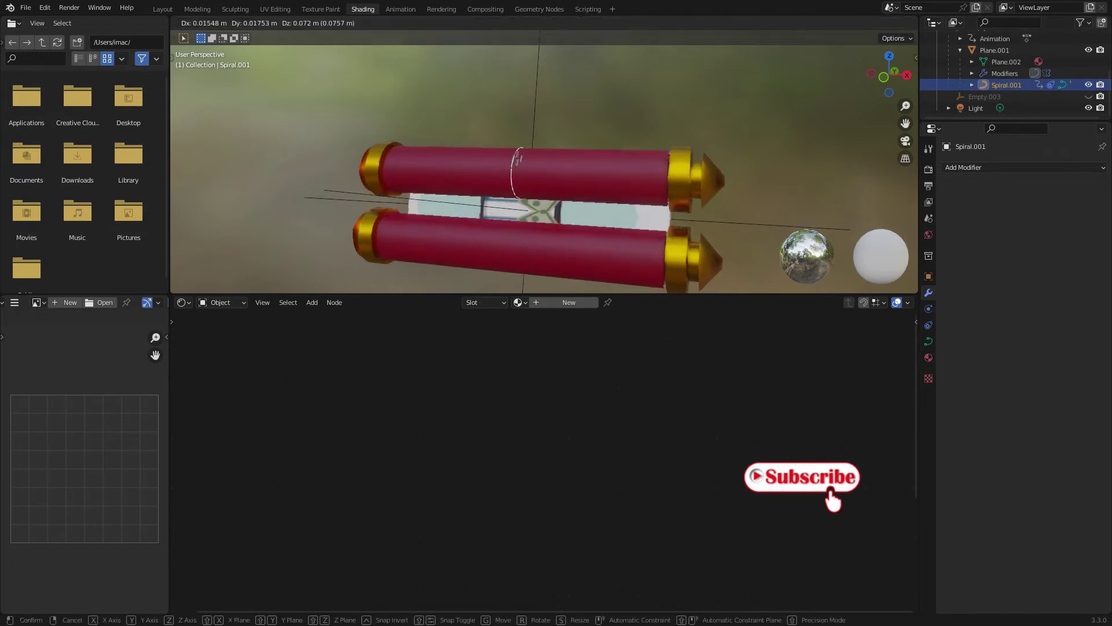
key("Return")
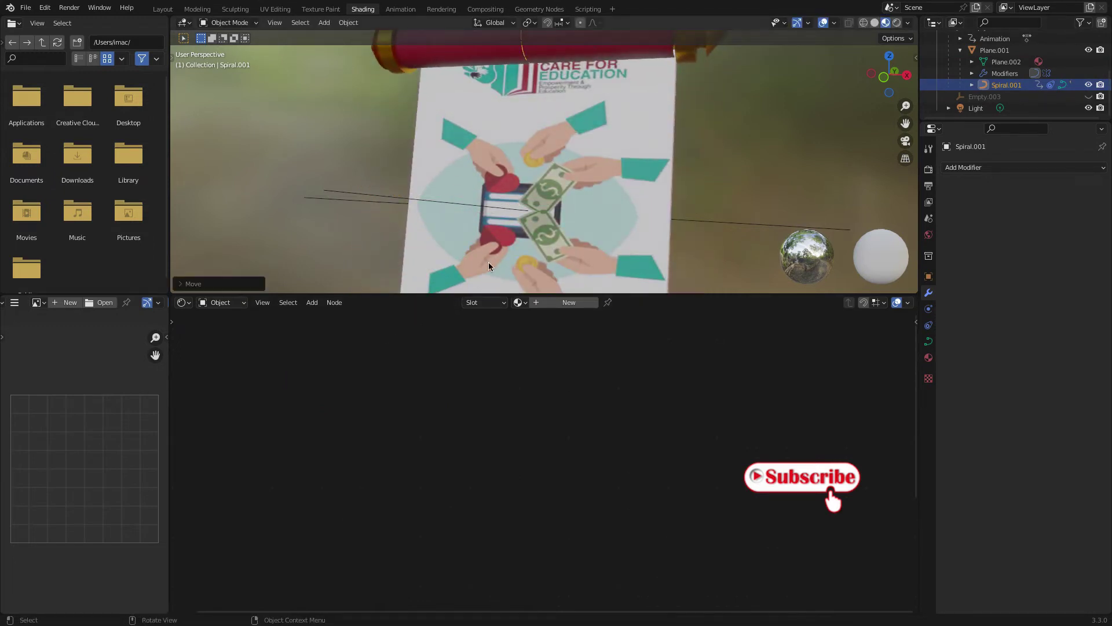
left_click(559, 200)
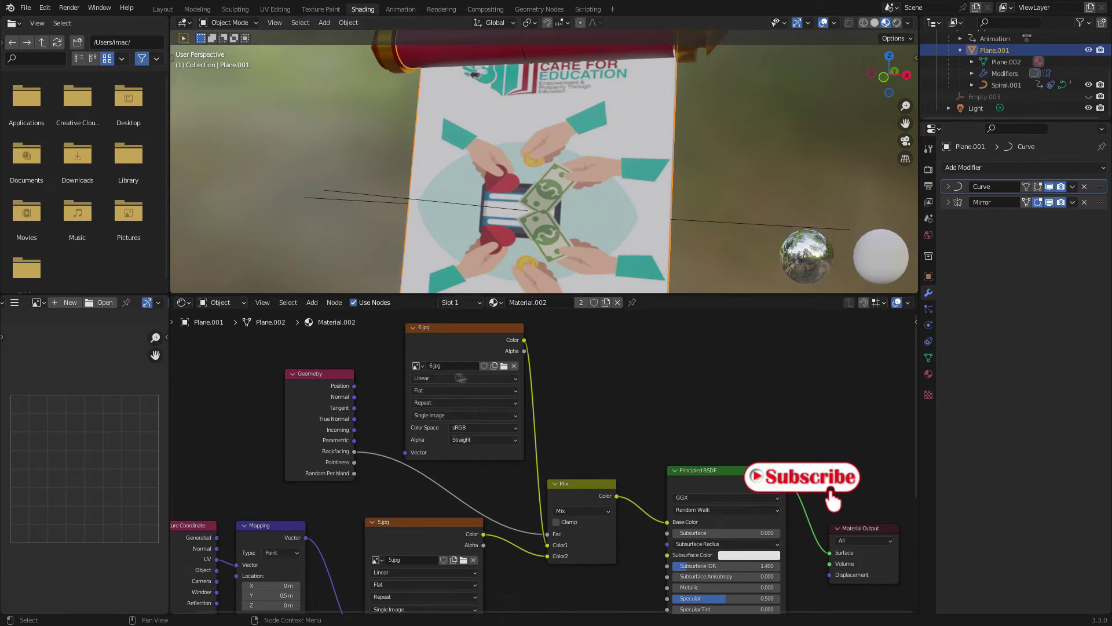
middle_click_drag(626, 236, 556, 187)
scroll(576, 225, "down", 6)
scroll(557, 186, "up", 5)
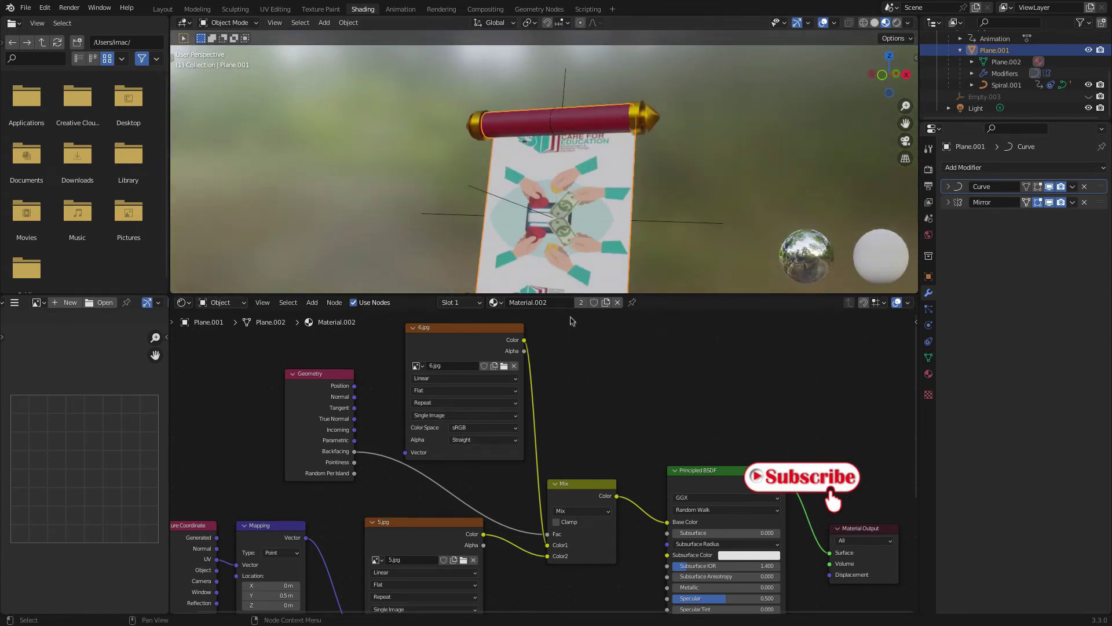
Enlarge the node editor and replace the 5.jpg image in the poster's texture node with 3(2).png from the Desktop.
left_click_drag(558, 295, 575, 187)
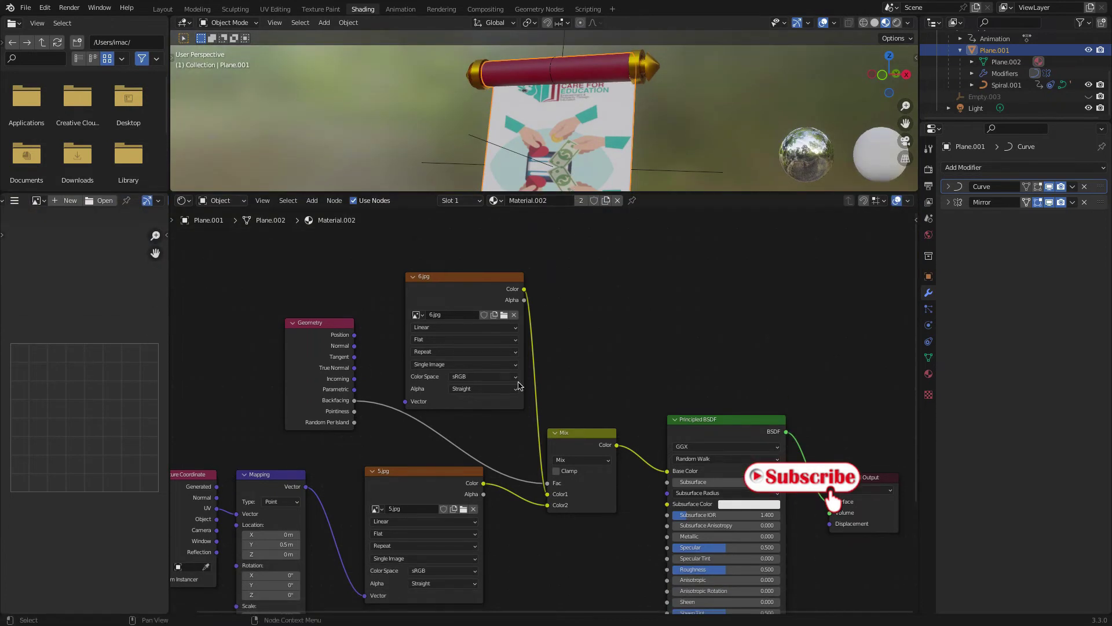
left_click(472, 509)
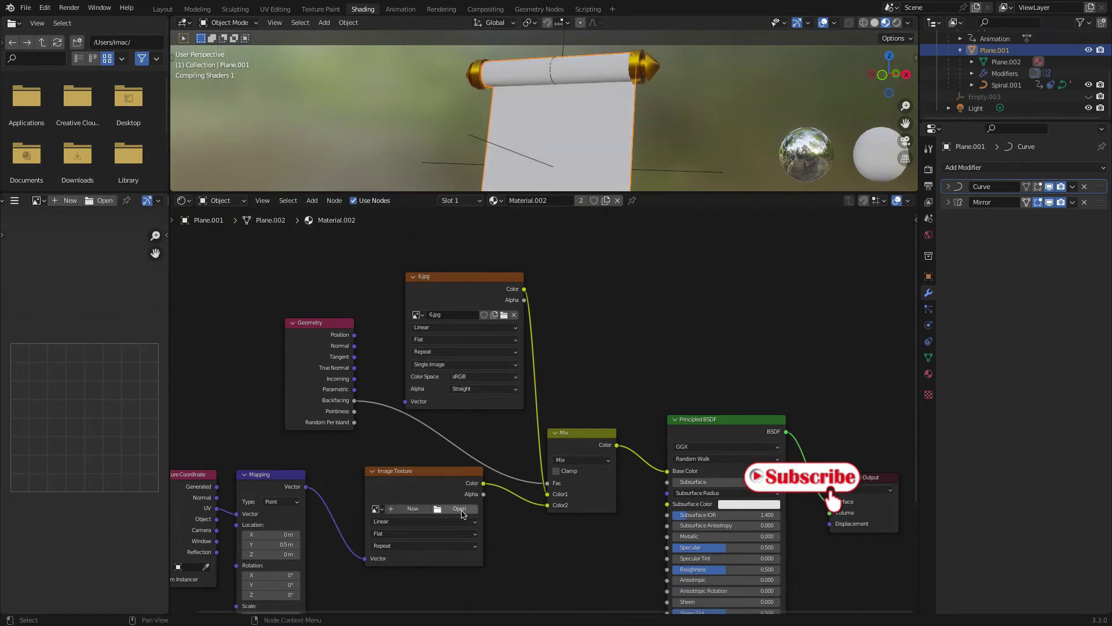
left_click(462, 514)
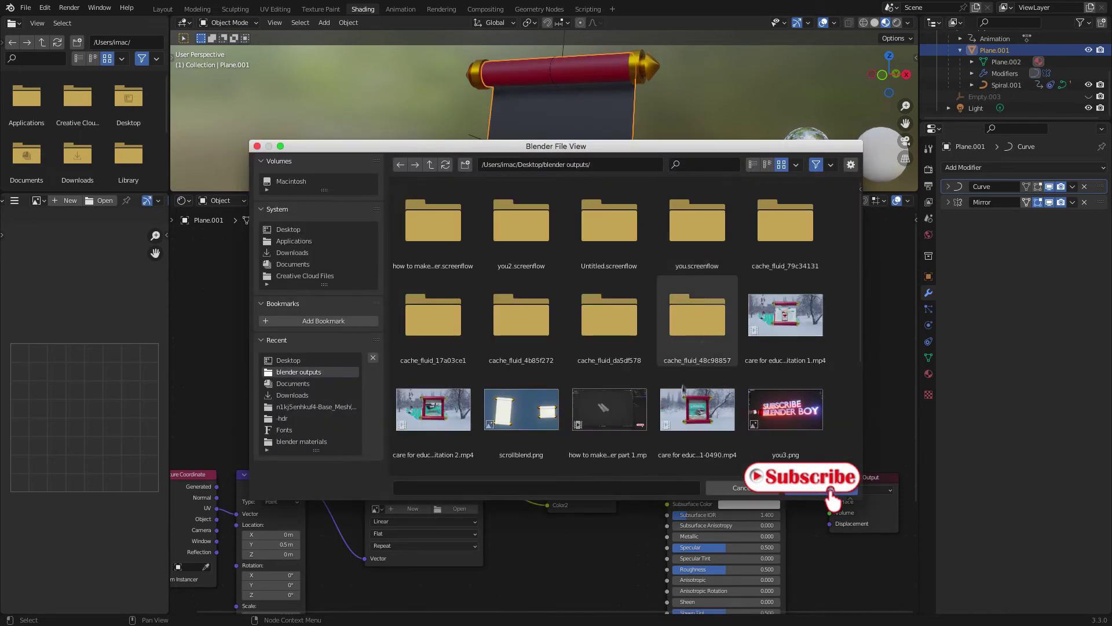
scroll(683, 388, "down", 3)
left_click(295, 231)
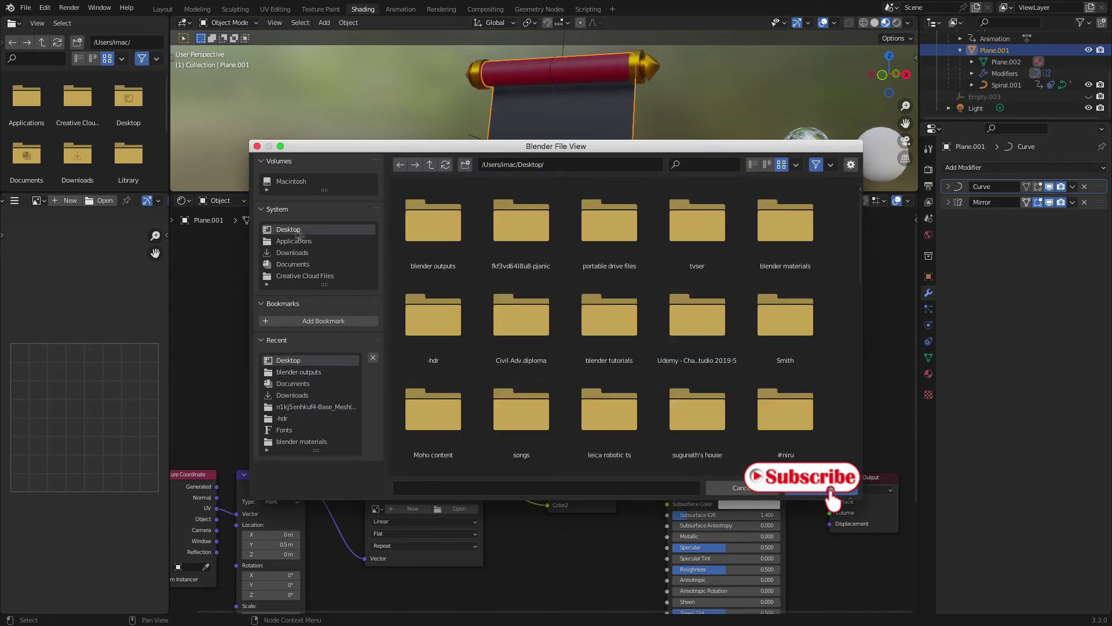
scroll(608, 359, "down", 10)
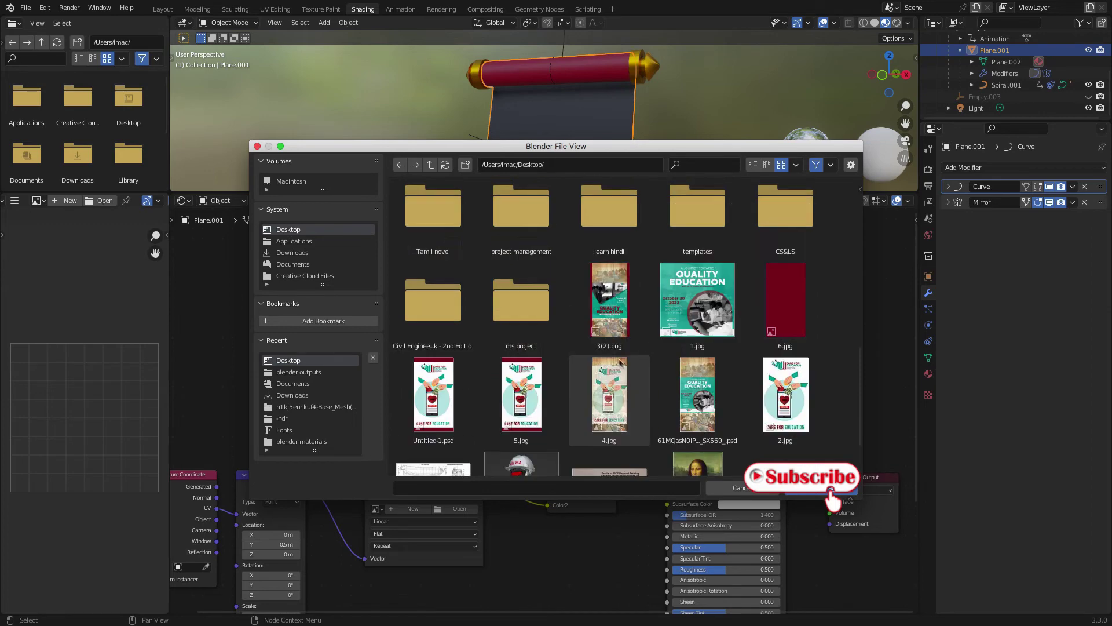
left_click(609, 302)
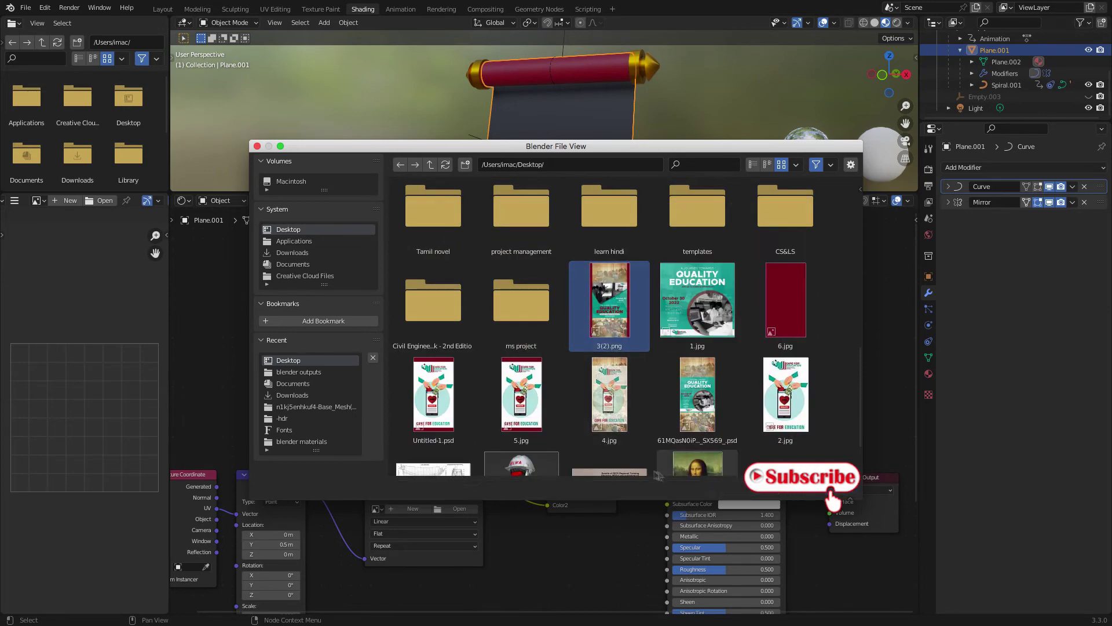
key("Return")
Enable V mirroring of the texture coordinates in the Mirror modifier's data settings on the second scroll's paper.
middle_click_drag(583, 157, 605, 157)
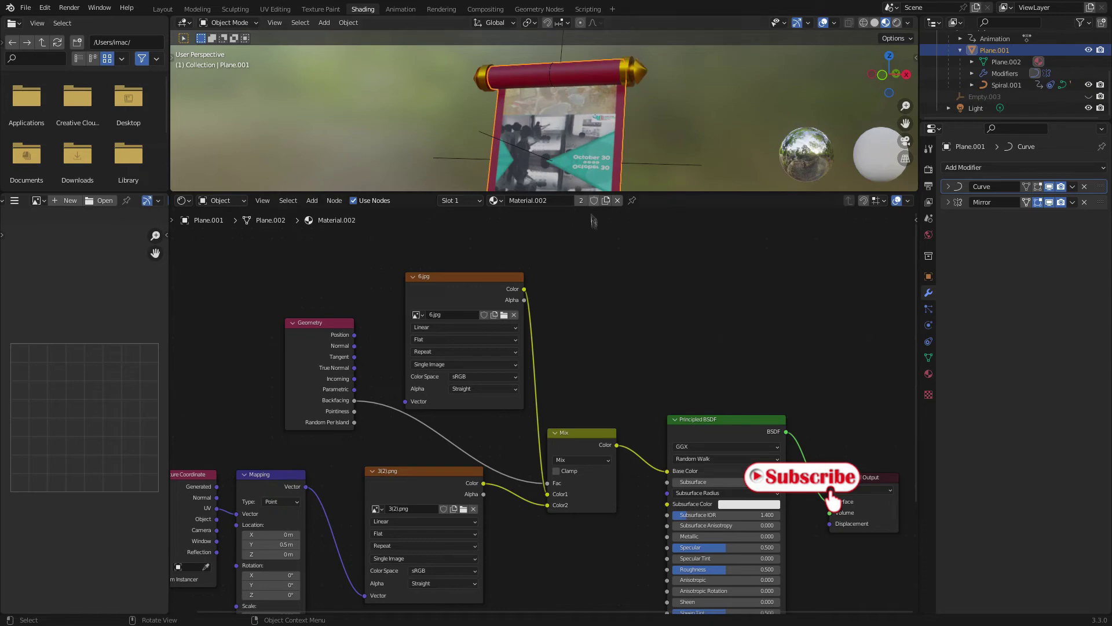
scroll(713, 261, "down", 1)
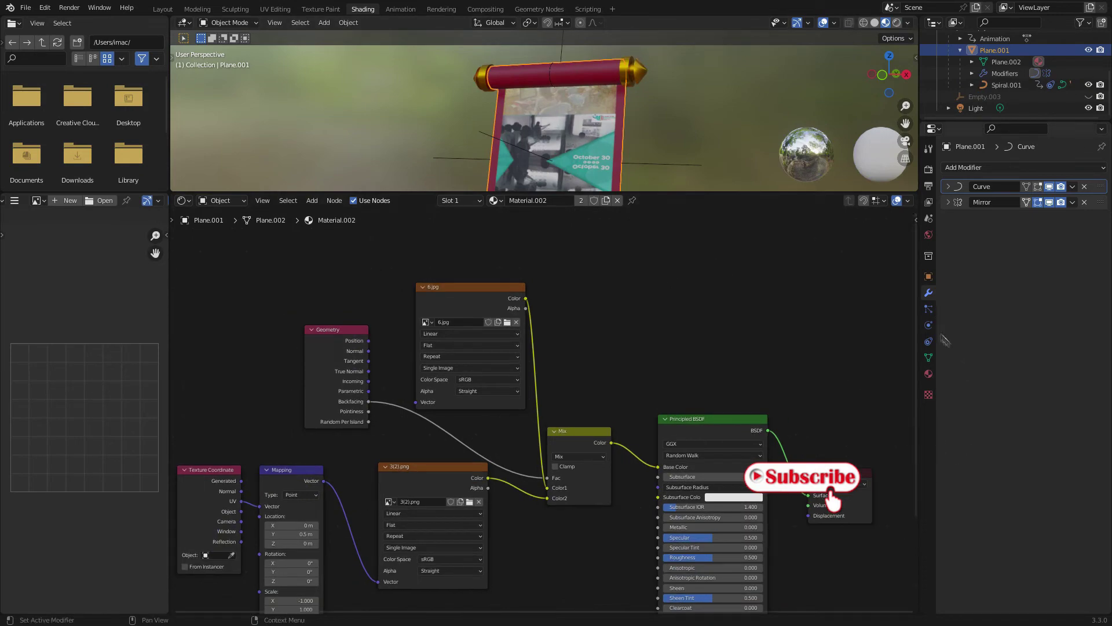
scroll(617, 366, "down", 2)
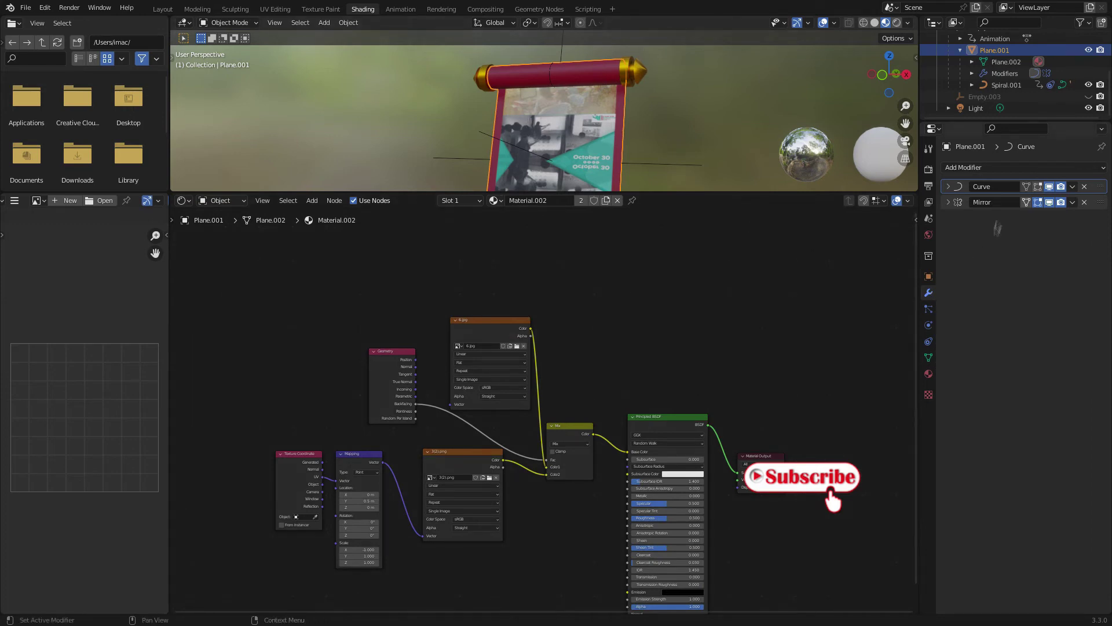
left_click(948, 202)
left_click(966, 317)
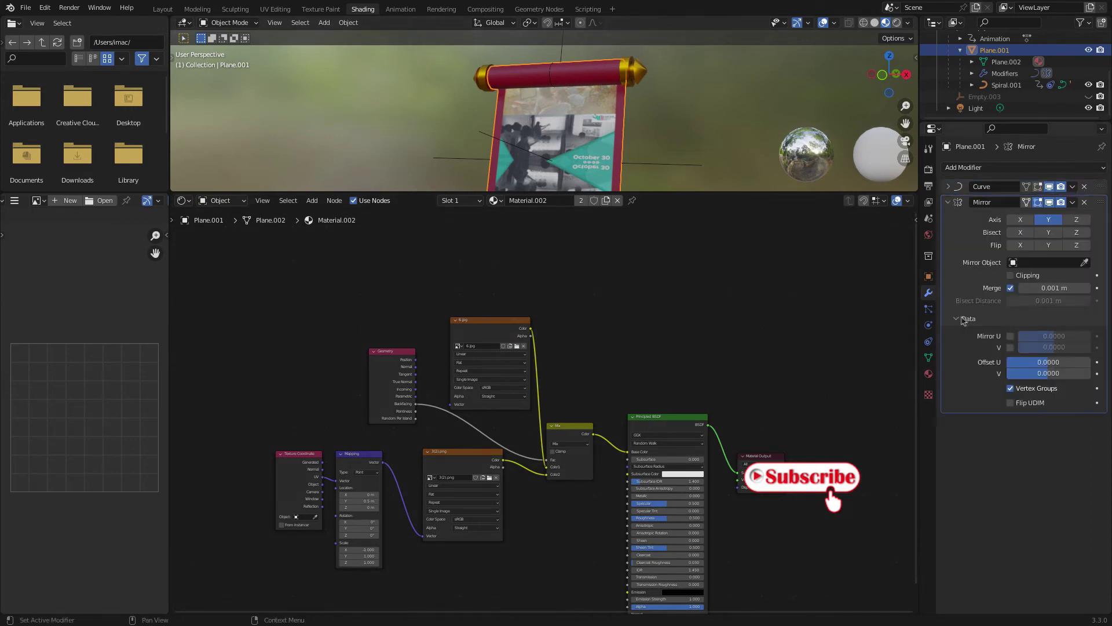
left_click(1012, 349)
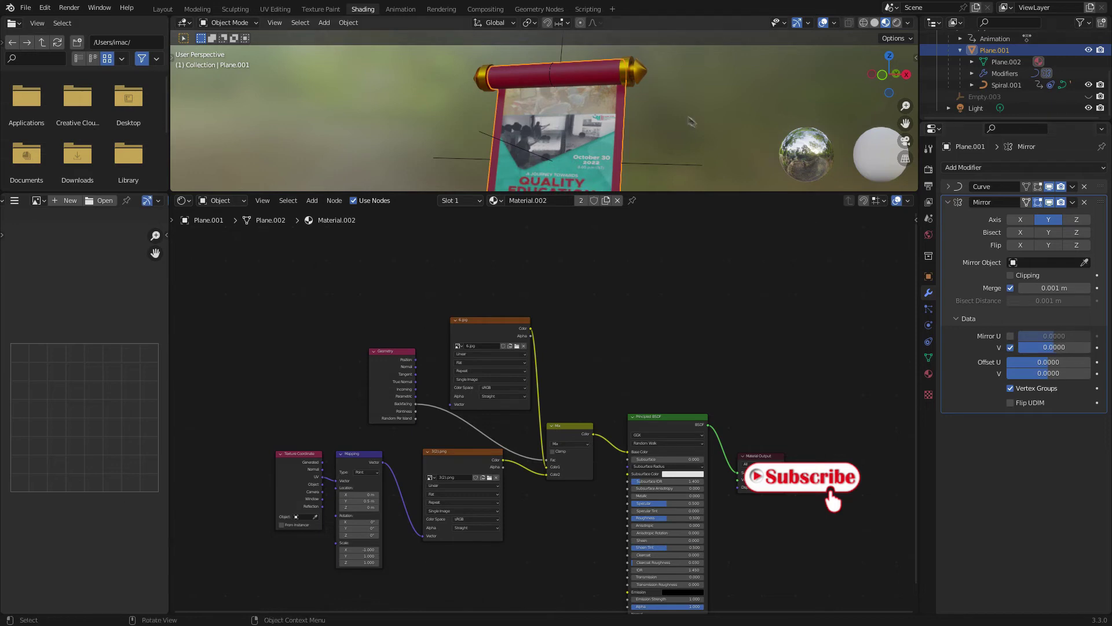
Set the V mirror offset in the Mirror modifier of the second scroll's paper to 0.001 and deselect the paper.
middle_click_drag(643, 139, 615, 176)
scroll(615, 176, "up", 6)
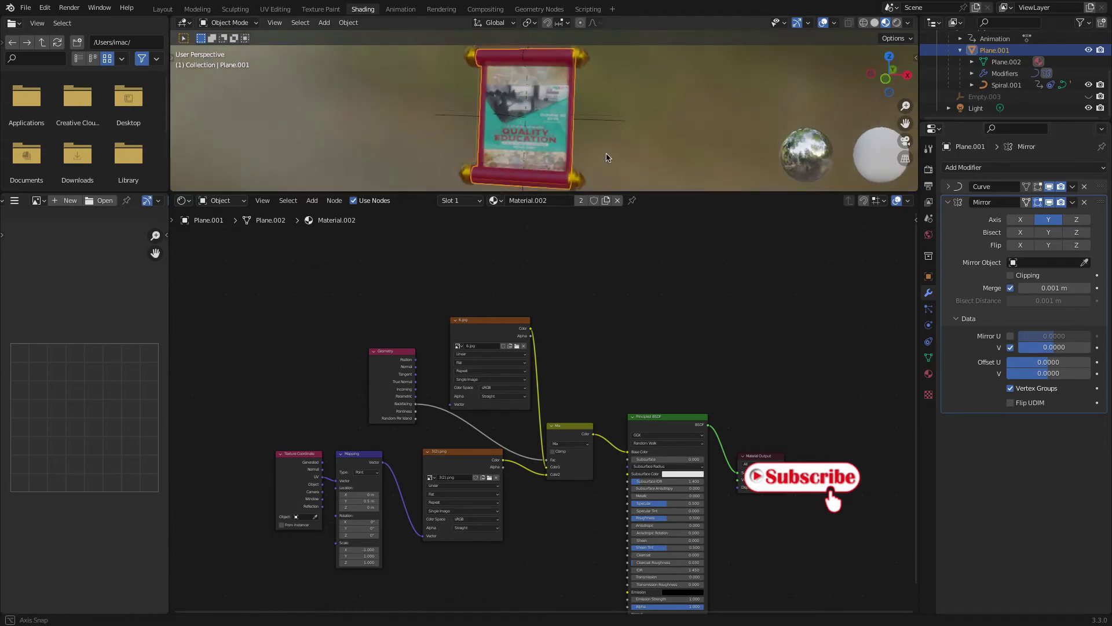
mouse_move(517, 157)
middle_mouse_down()
mouse_move(578, 156)
mouse_move(517, 152)
middle_mouse_up()
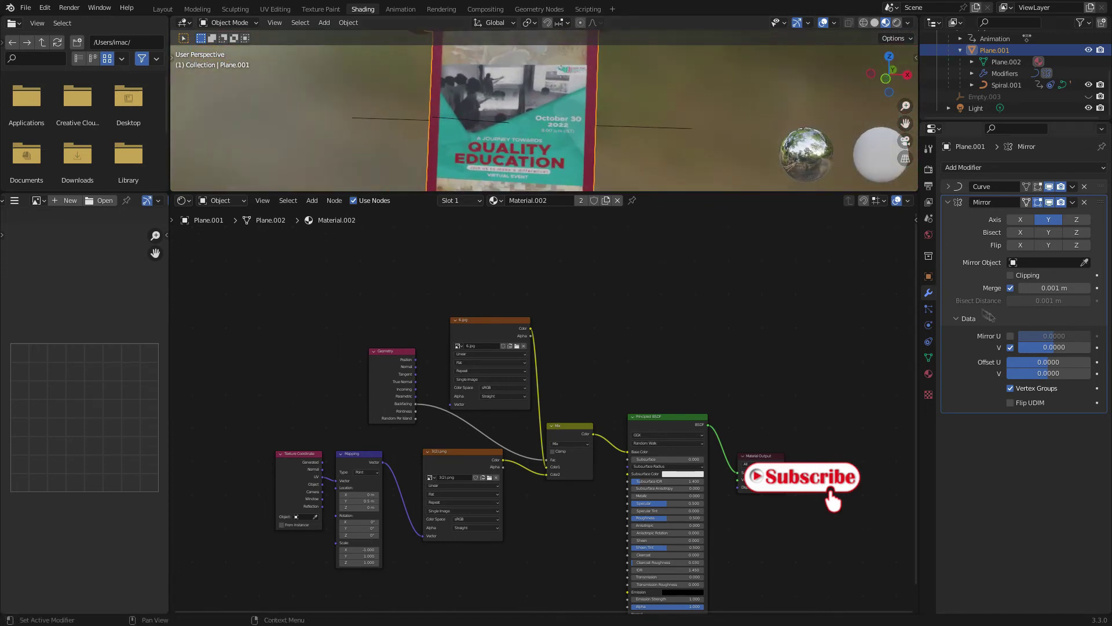
left_click_drag(1052, 347, 1053, 347)
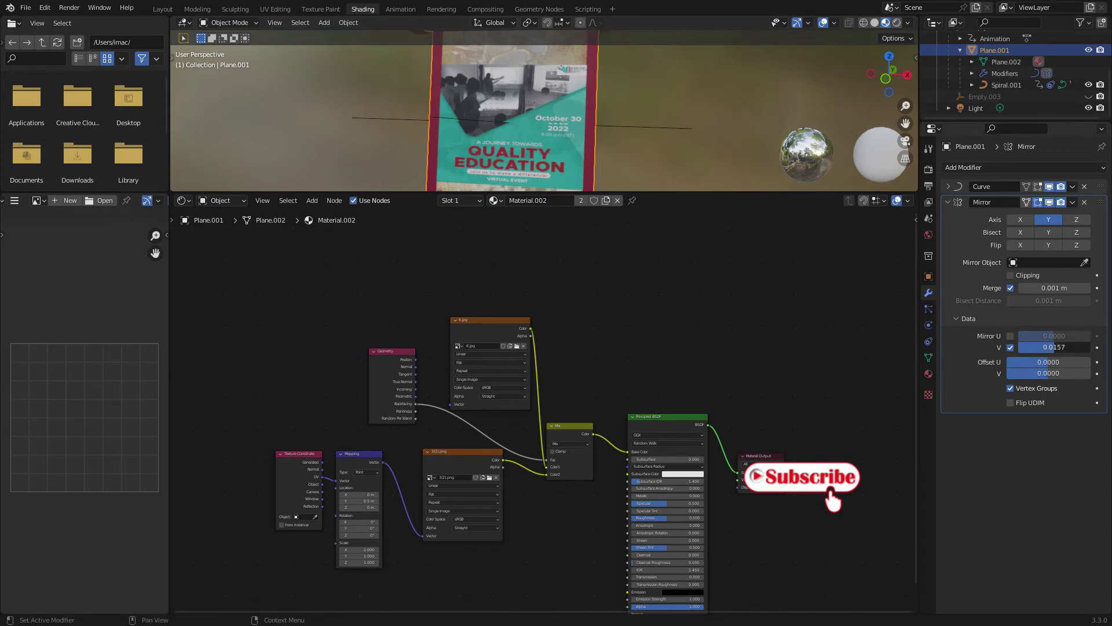
key("BackSpace")
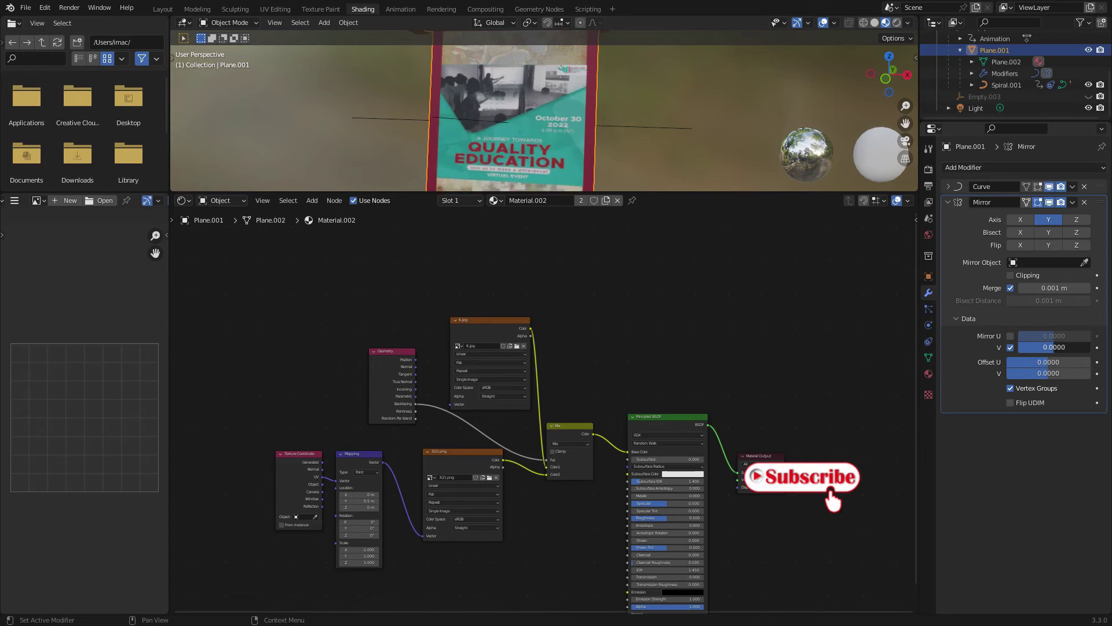
left_click(1055, 350)
type("0.0")
key("Return")
left_click(752, 156)
scroll(754, 154, "down", 3)
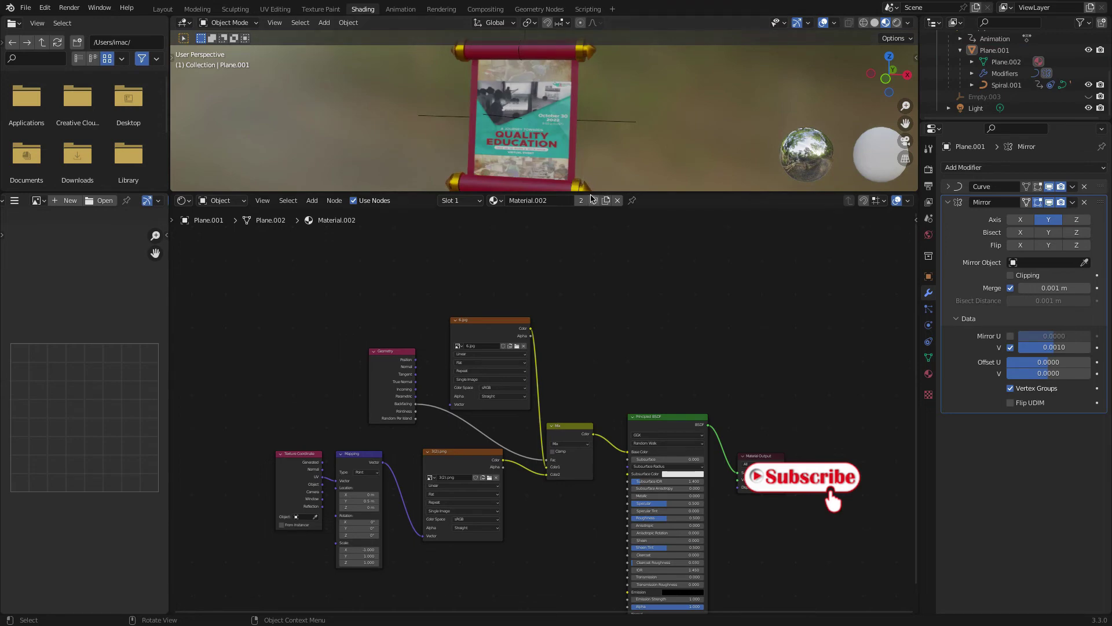
Enlarge the 3D viewport and examine the posters on both scrolls together.
left_click_drag(590, 192, 590, 385)
middle_click_drag(548, 203, 462, 224)
middle_click_drag(670, 268, 727, 248)
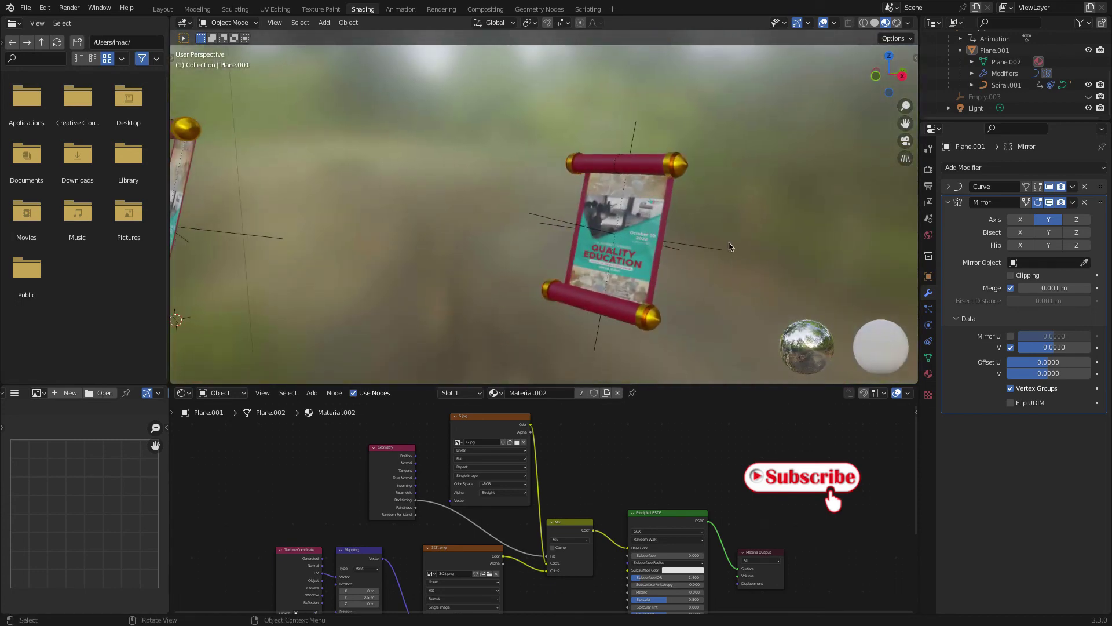
scroll(684, 240, "down", 2)
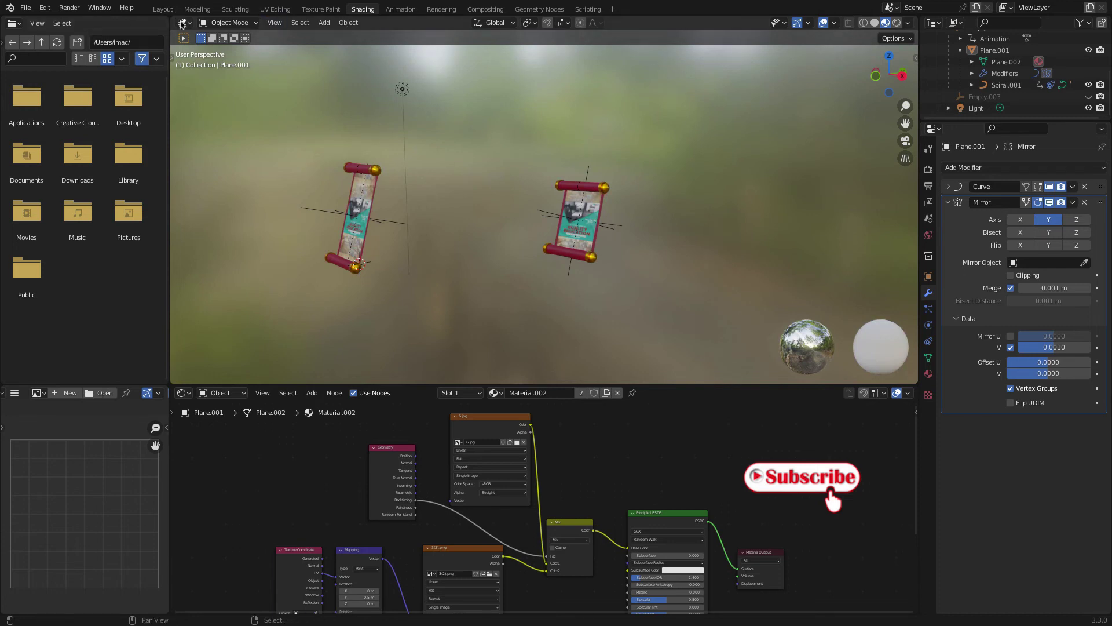
left_click(184, 23)
left_click(204, 56)
Play the scroll animation through the camera in the Layout workspace, stop it and return to frame 1.
left_click(163, 9)
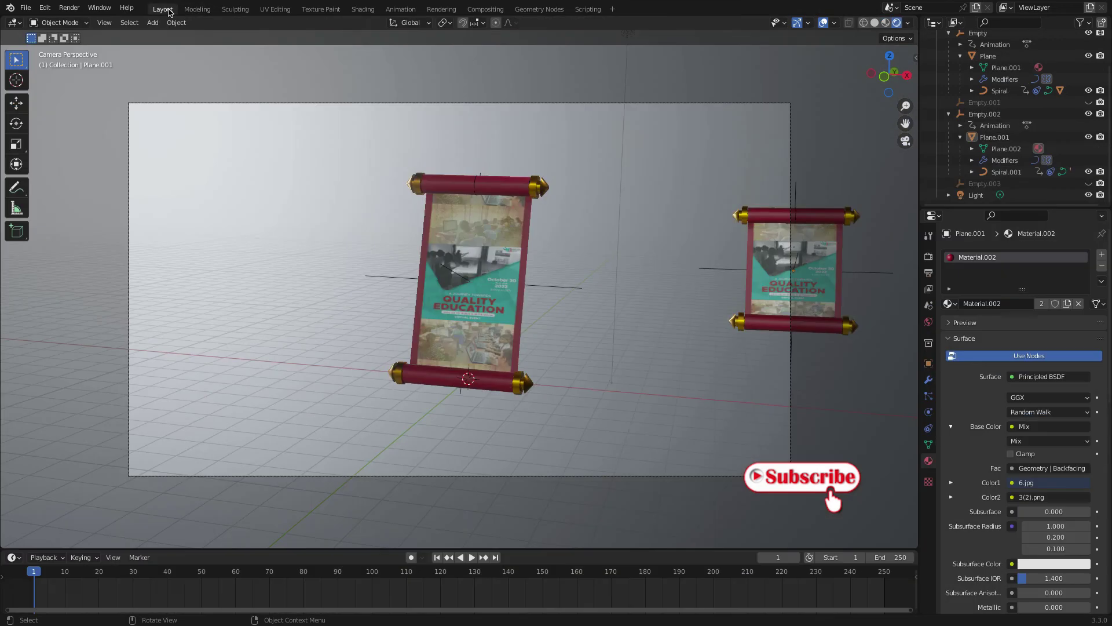
scroll(574, 204, "down", 2)
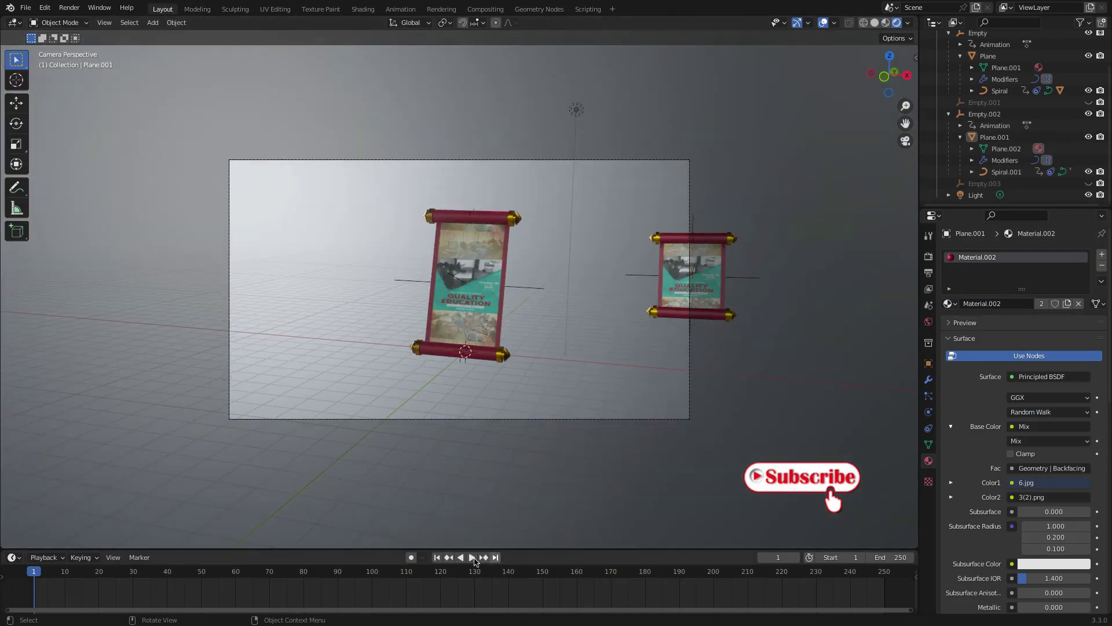
left_click(473, 558)
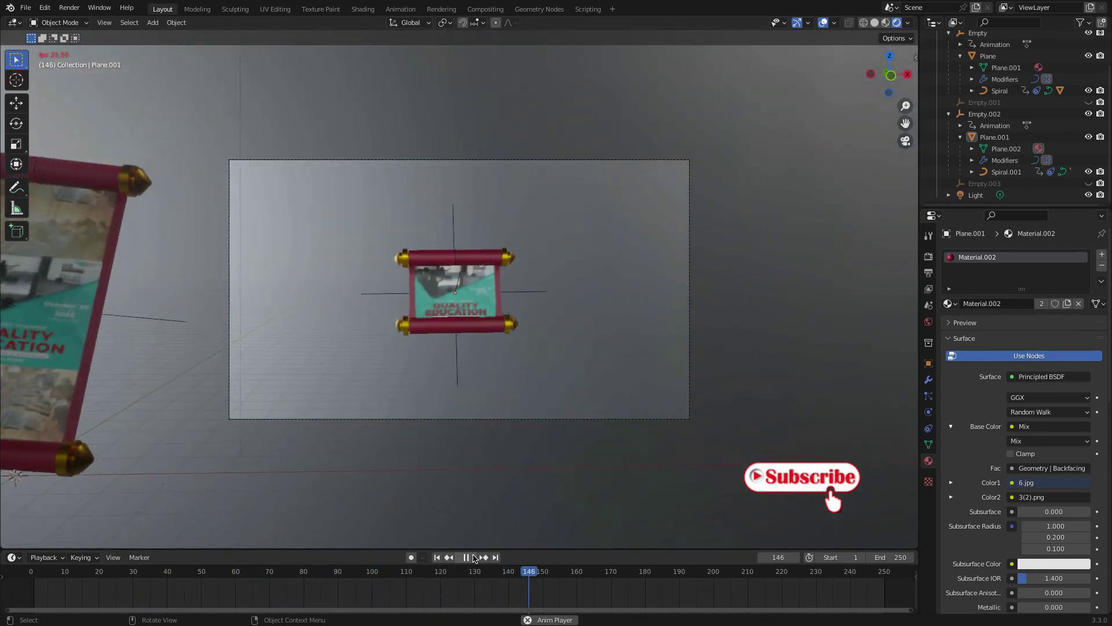
left_click(466, 558)
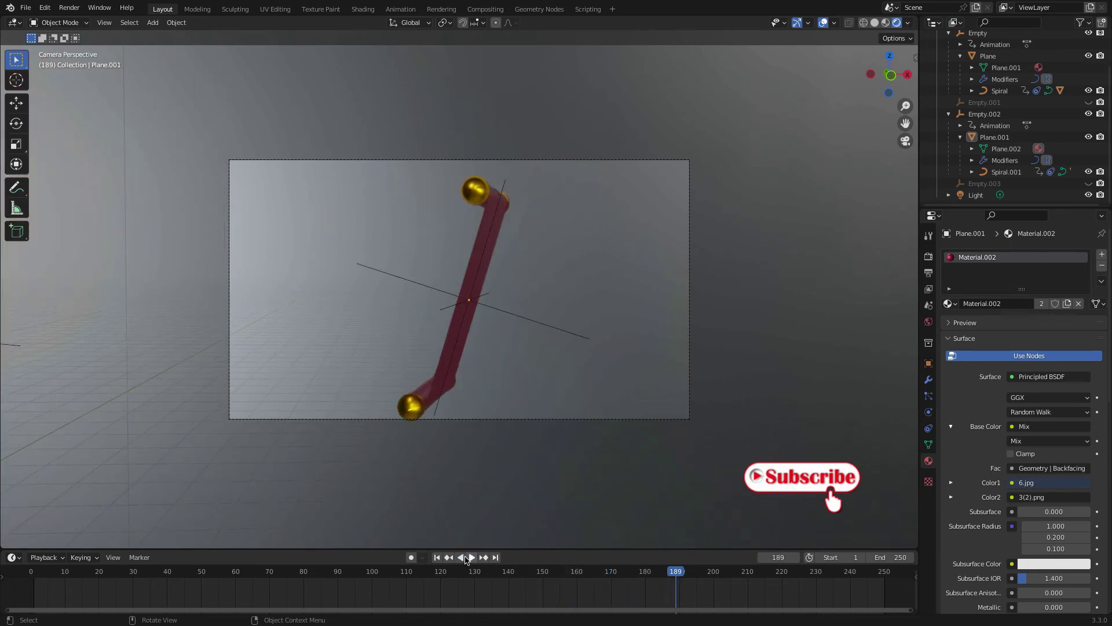
left_click(438, 557)
scroll(474, 257, "up", 4)
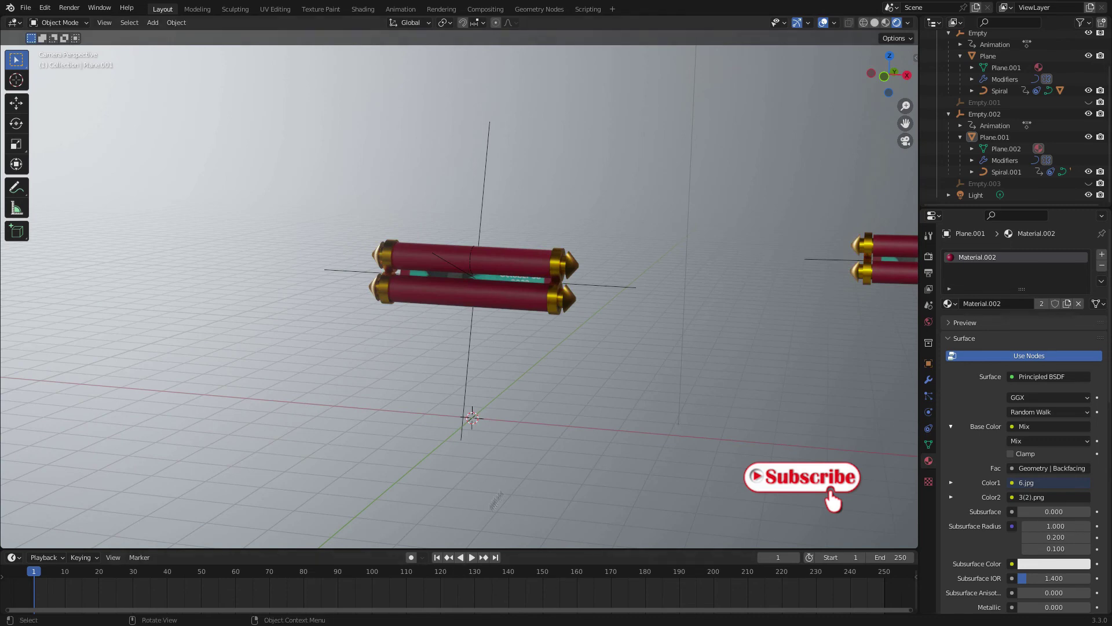
Select the papers of both scrolls in turn in the Shading workspace to compare their Mirror settings and materials.
left_click(514, 282)
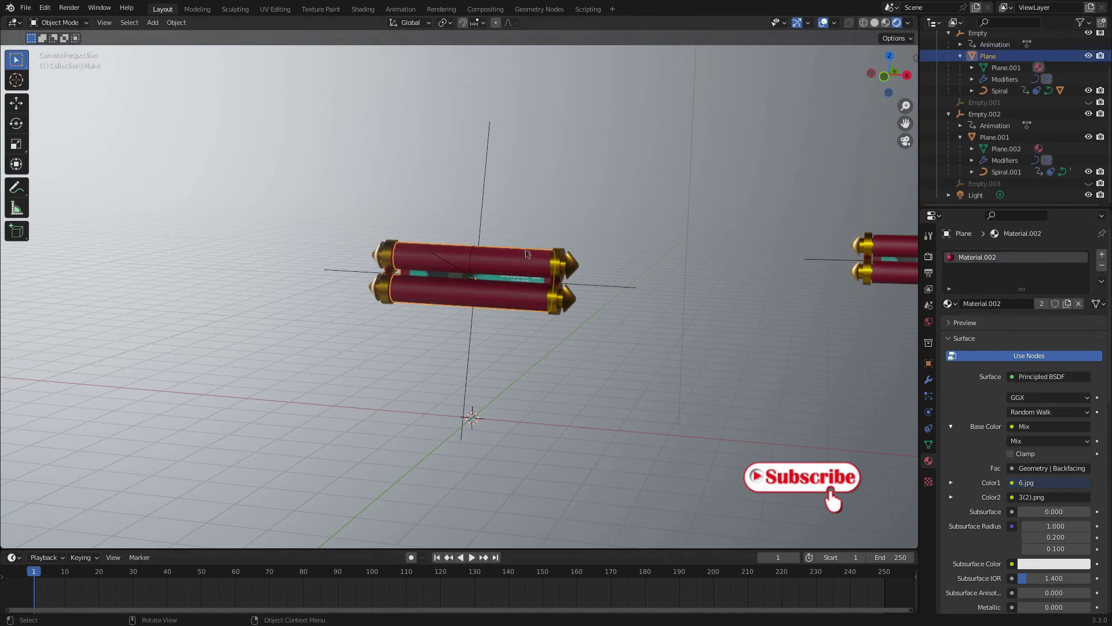
left_click(363, 9)
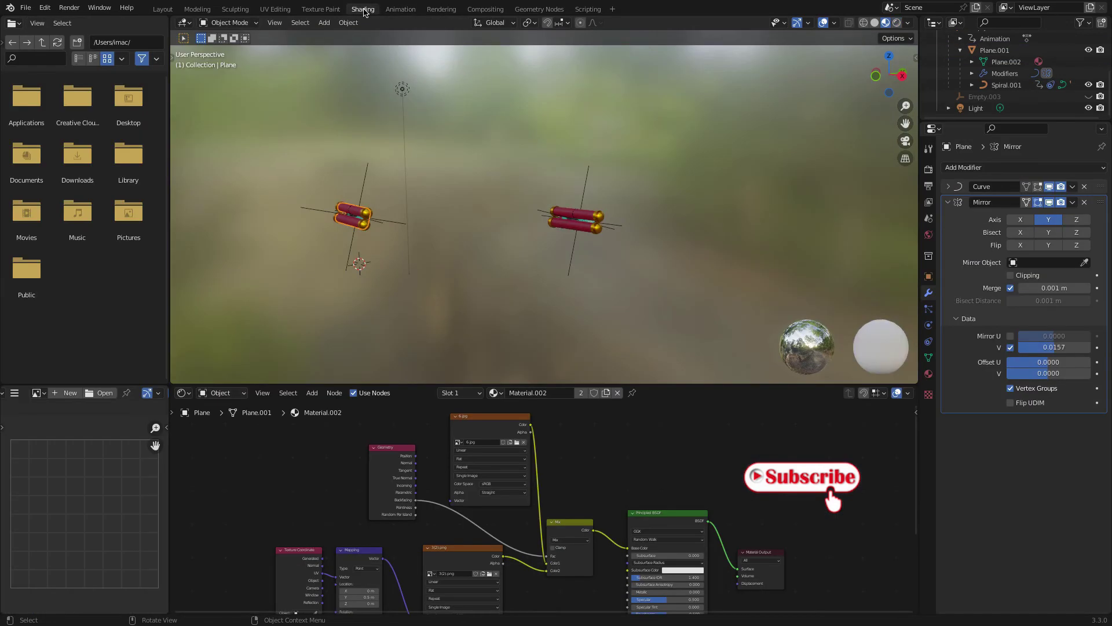
left_click(589, 230)
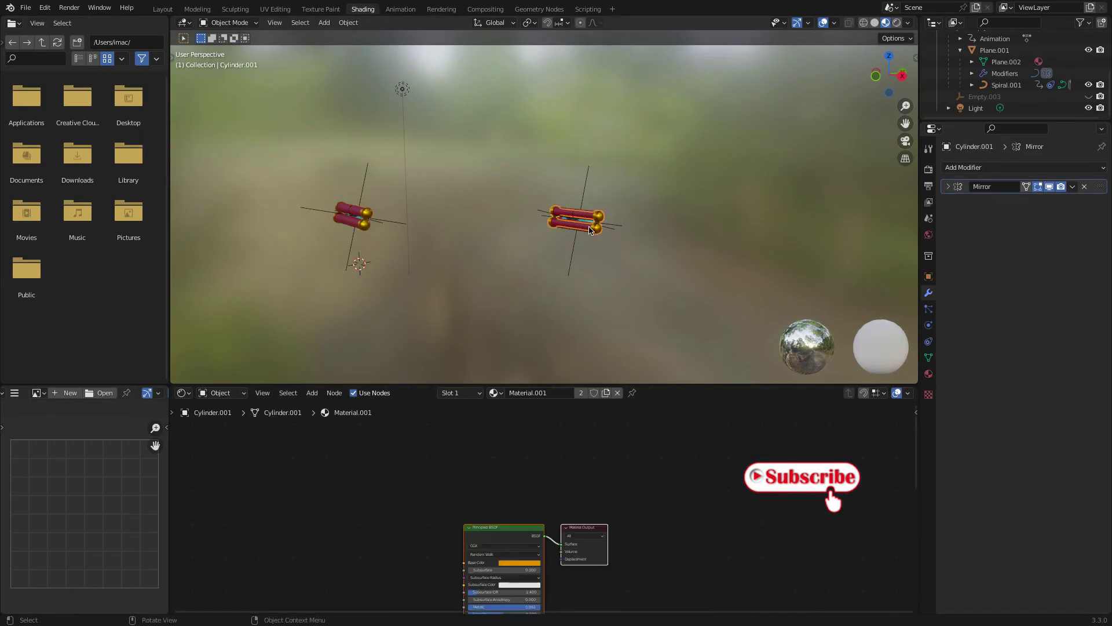
left_click(357, 222)
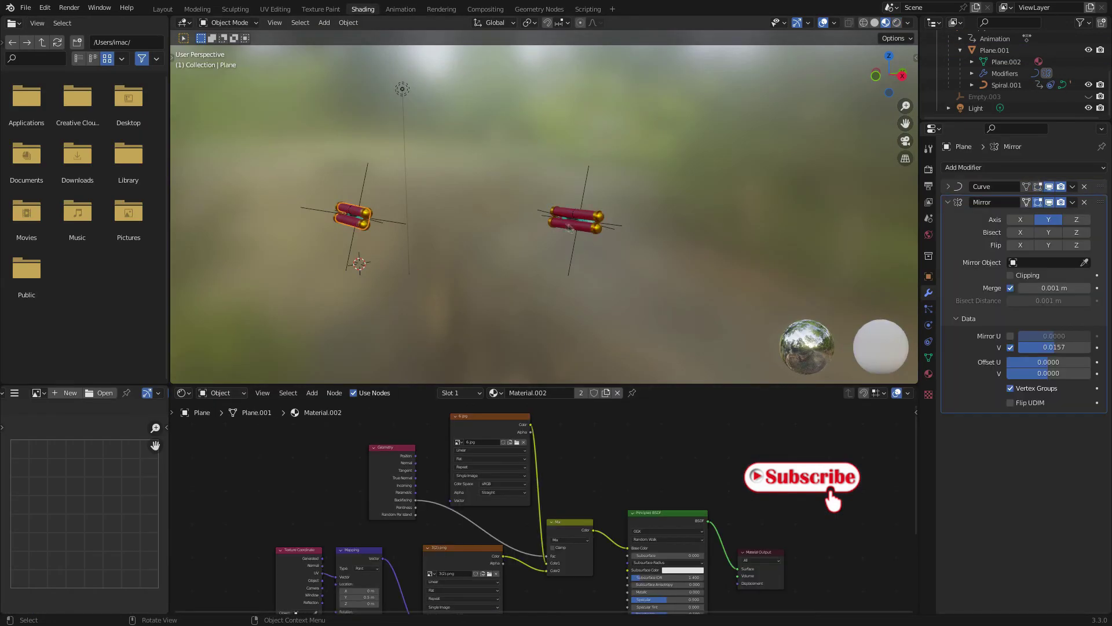
left_click(583, 230)
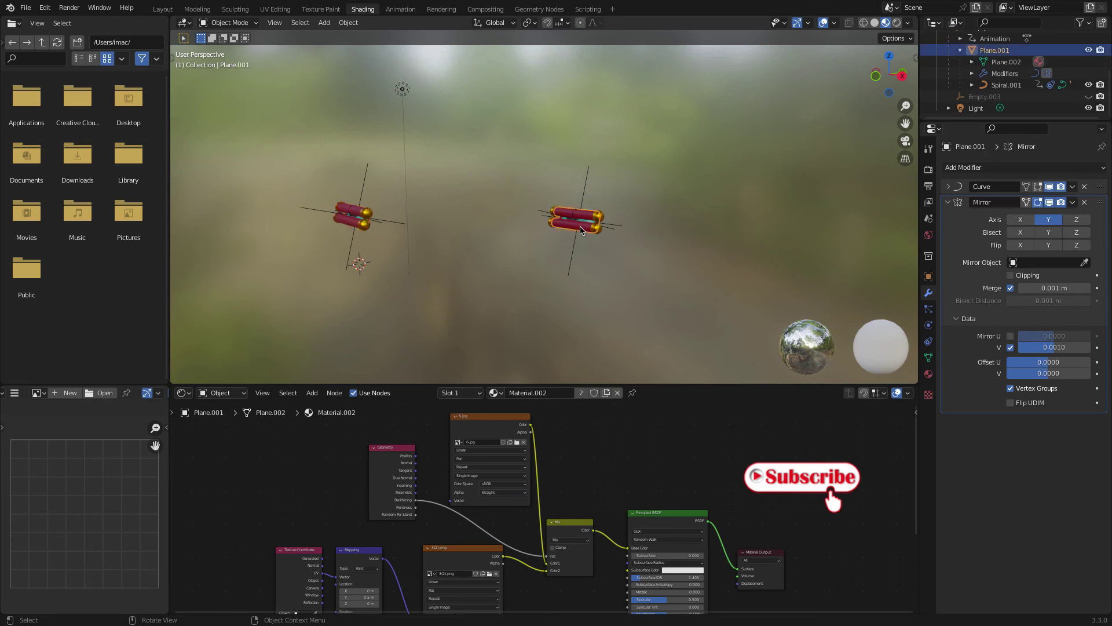
left_click(352, 226)
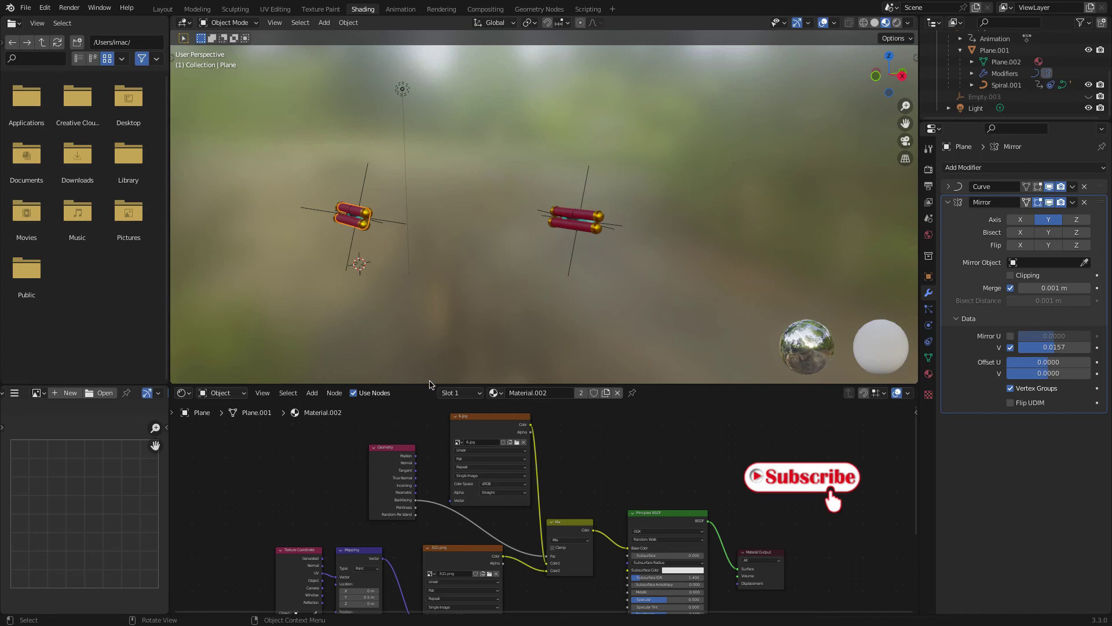
left_click_drag(430, 383, 432, 282)
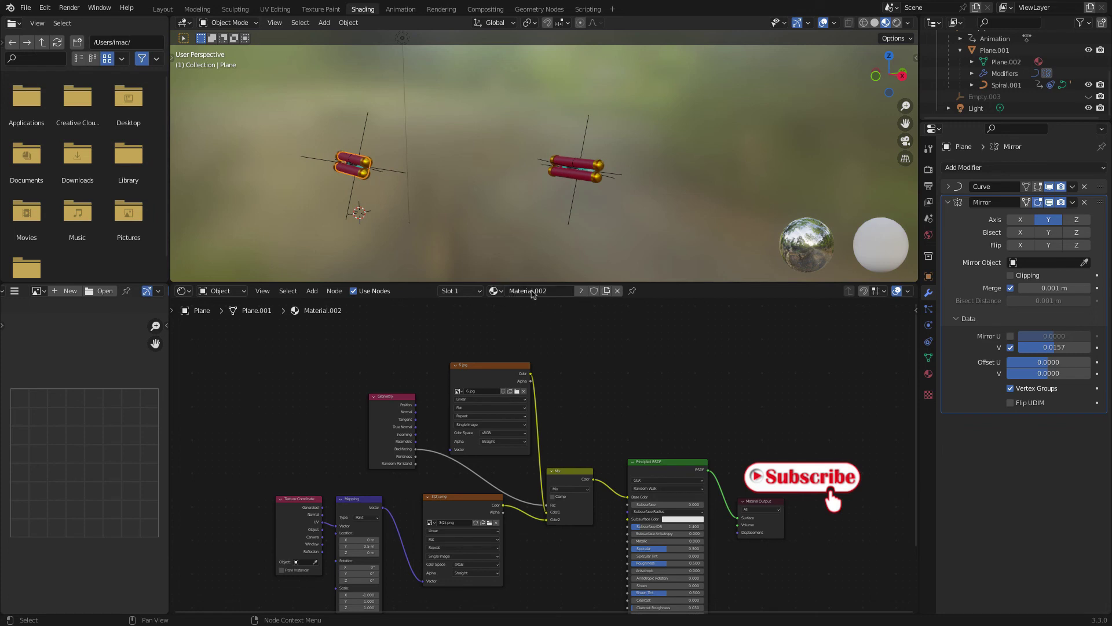
scroll(347, 133, "up", 3)
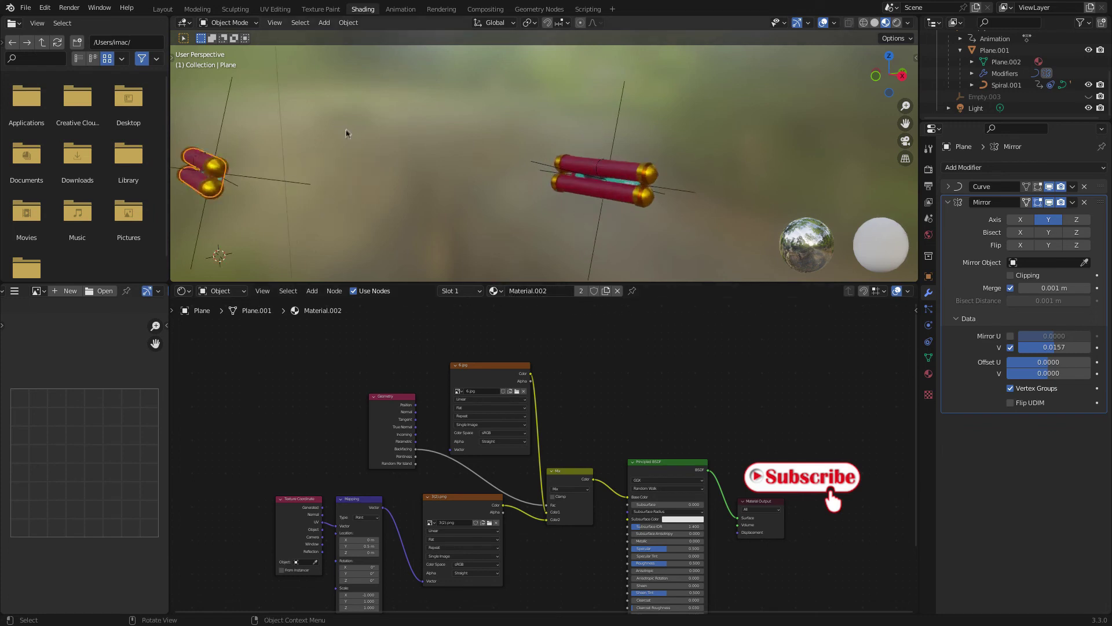
scroll(579, 178, "down", 3)
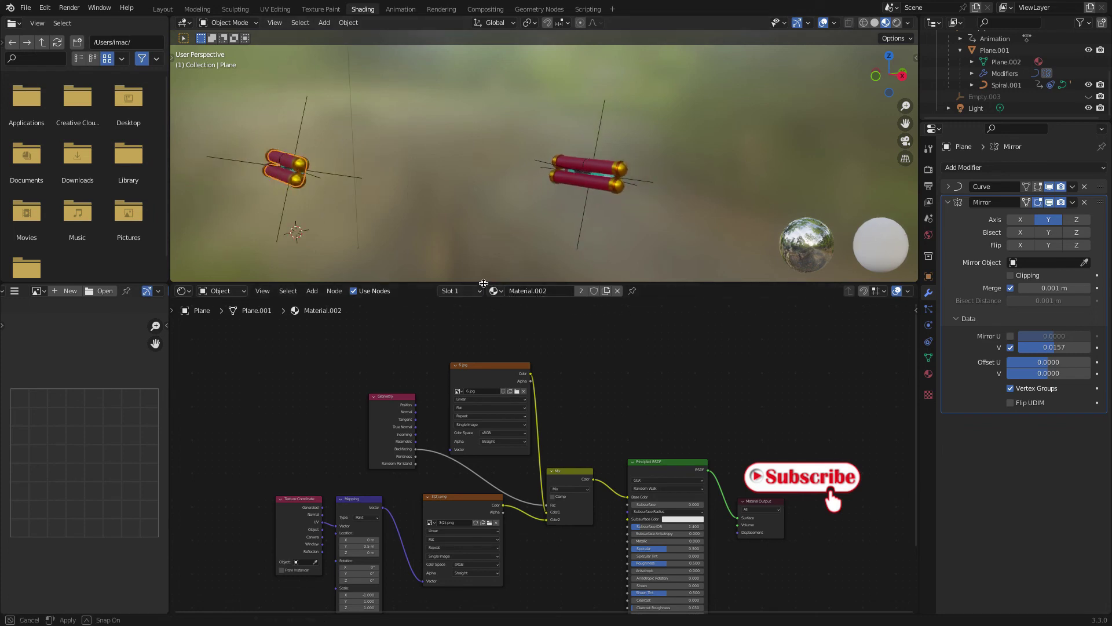
left_click_drag(490, 284, 495, 469)
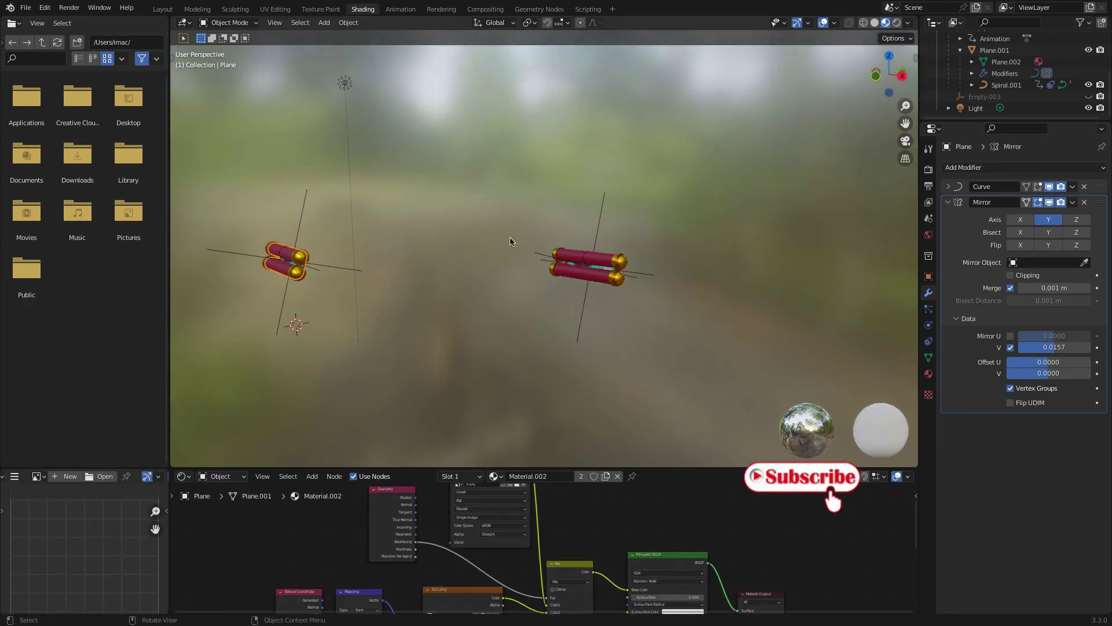
middle_click_drag(504, 256, 614, 266, "shift")
scroll(392, 280, "up", 2)
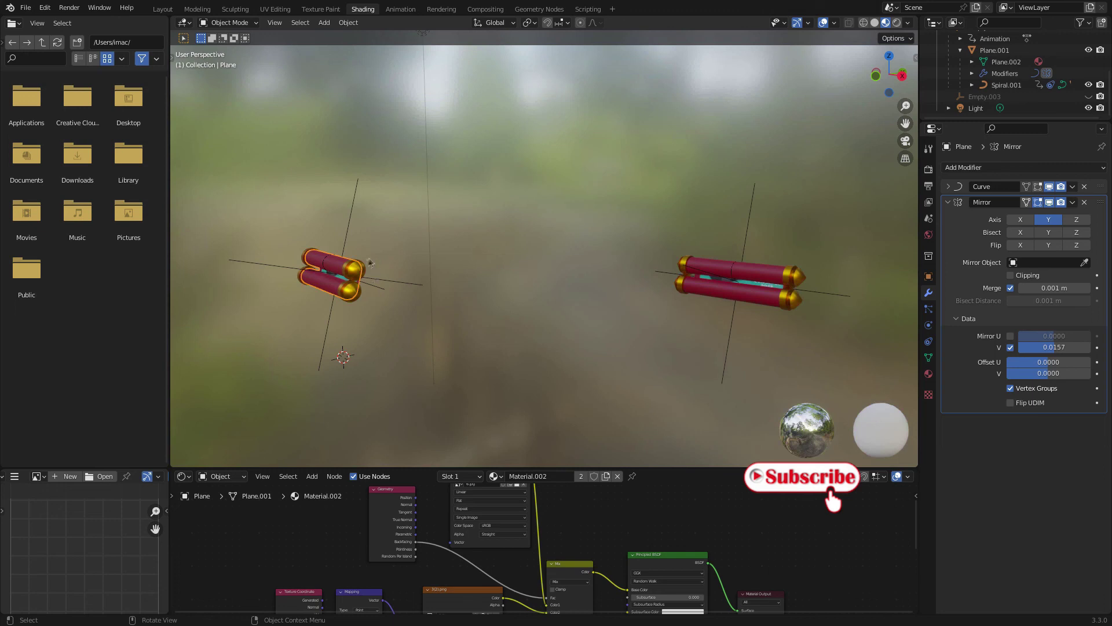
scroll(490, 272, "down", 2)
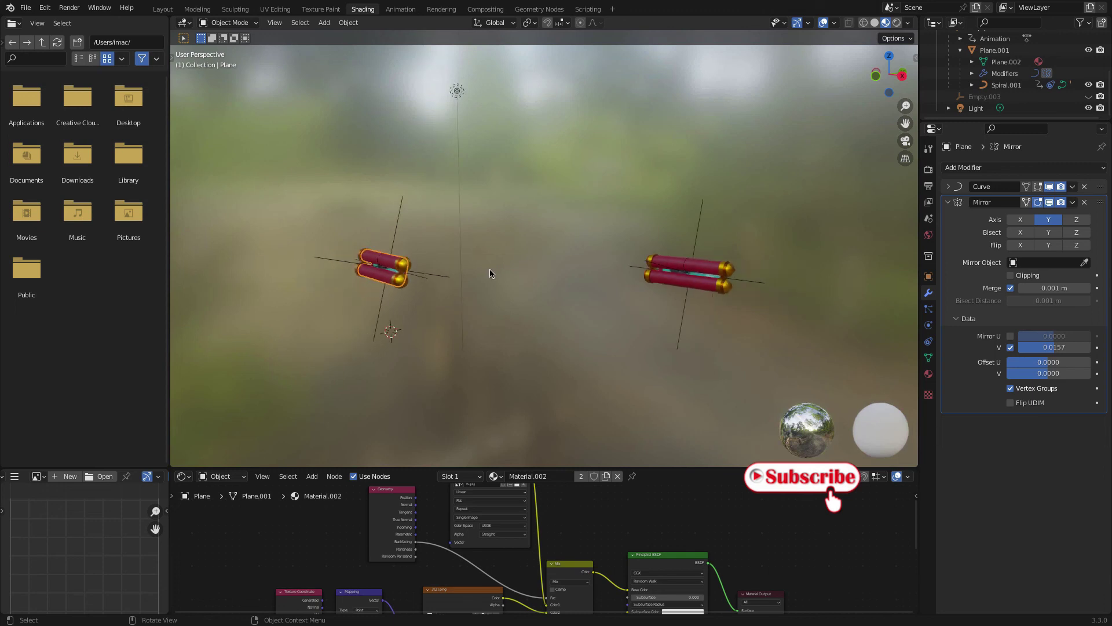
Switch the Shading workspace's viewport to rendered shading and select the second scroll's spiral curve.
middle_click_drag(357, 277, 441, 285)
scroll(440, 287, "up", 5)
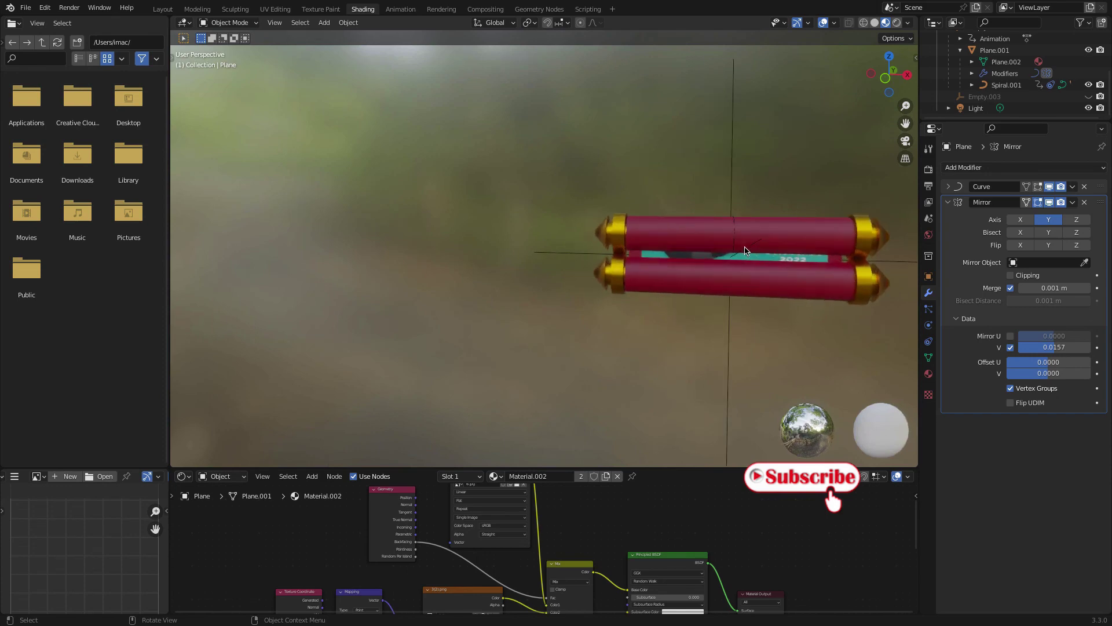
middle_click_drag(748, 253, 614, 193)
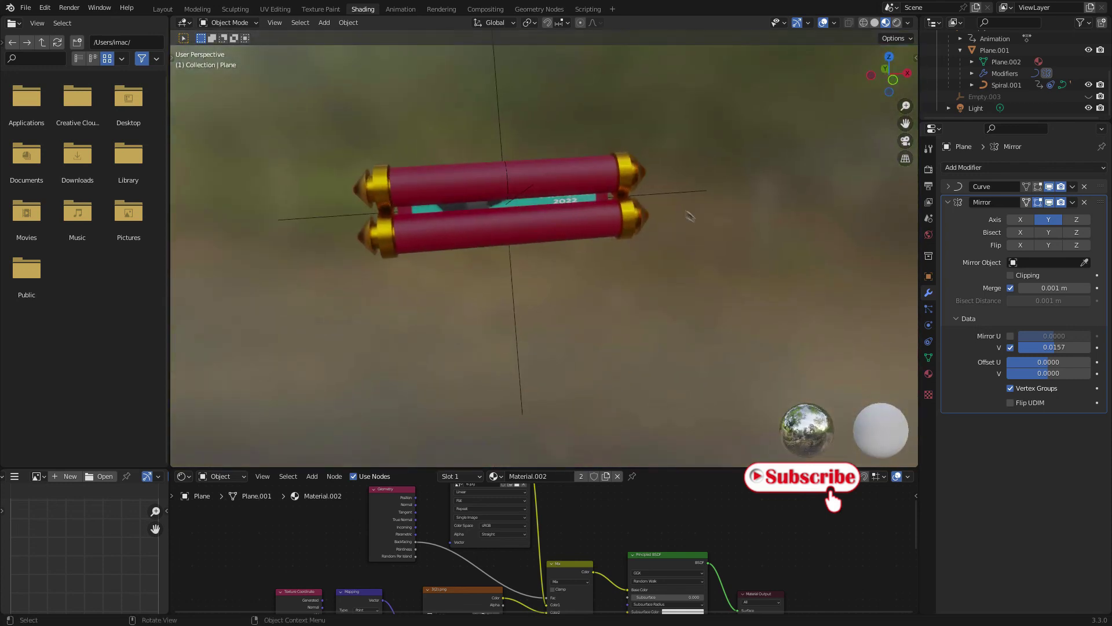
scroll(614, 193, "up", 1)
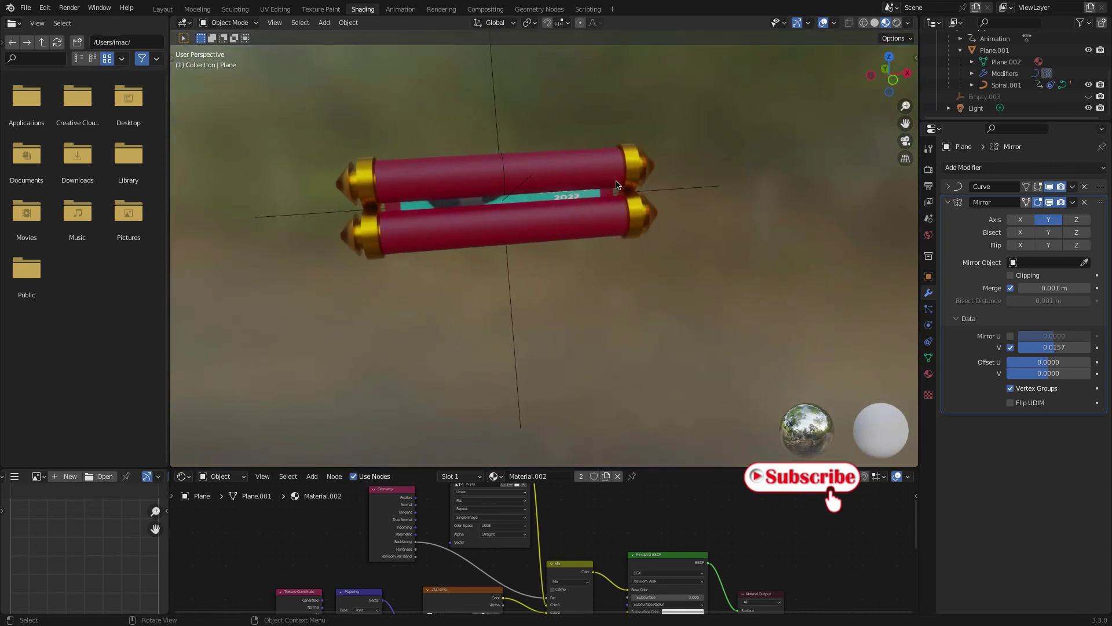
left_click(897, 23)
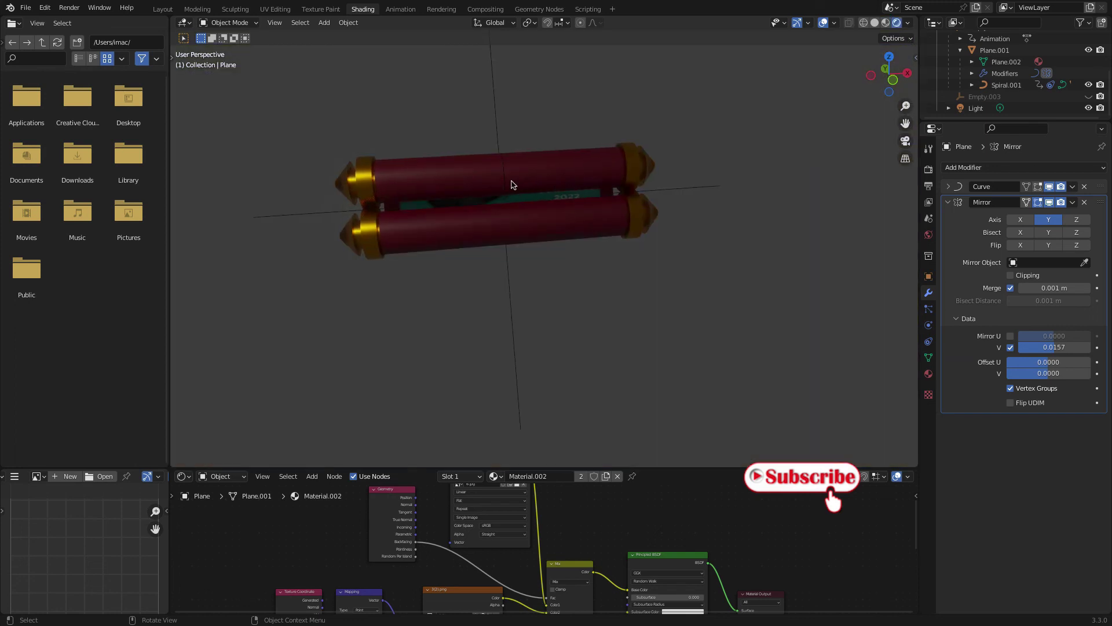
left_click(501, 178)
left_click(507, 184)
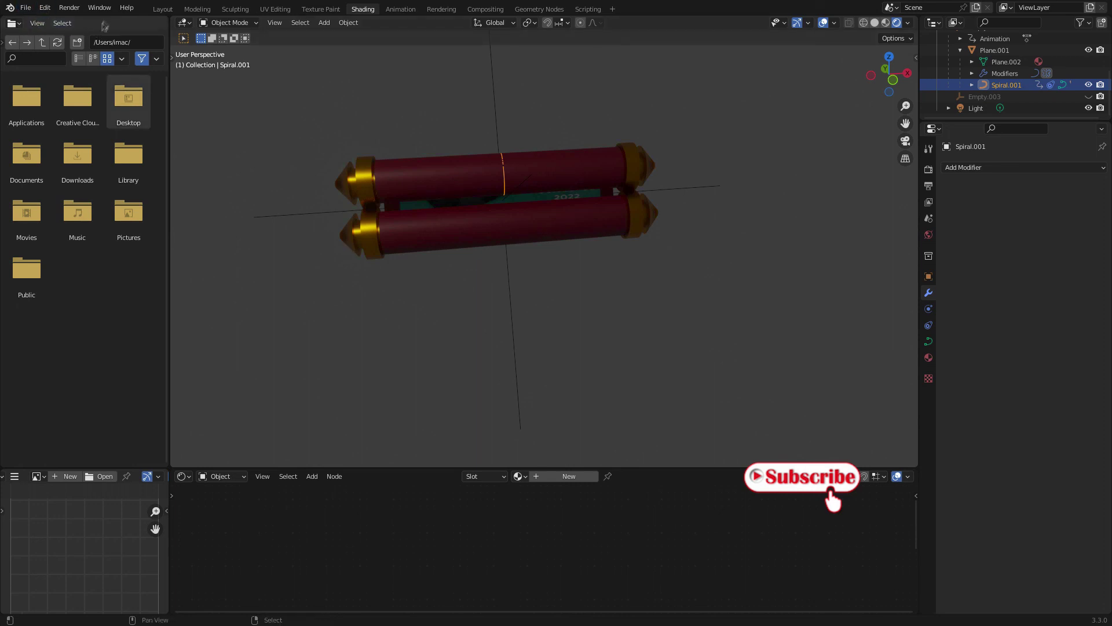
Return to the Layout workspace and begin changing the 3D viewport to another editor type.
left_click(163, 9)
left_click(15, 23)
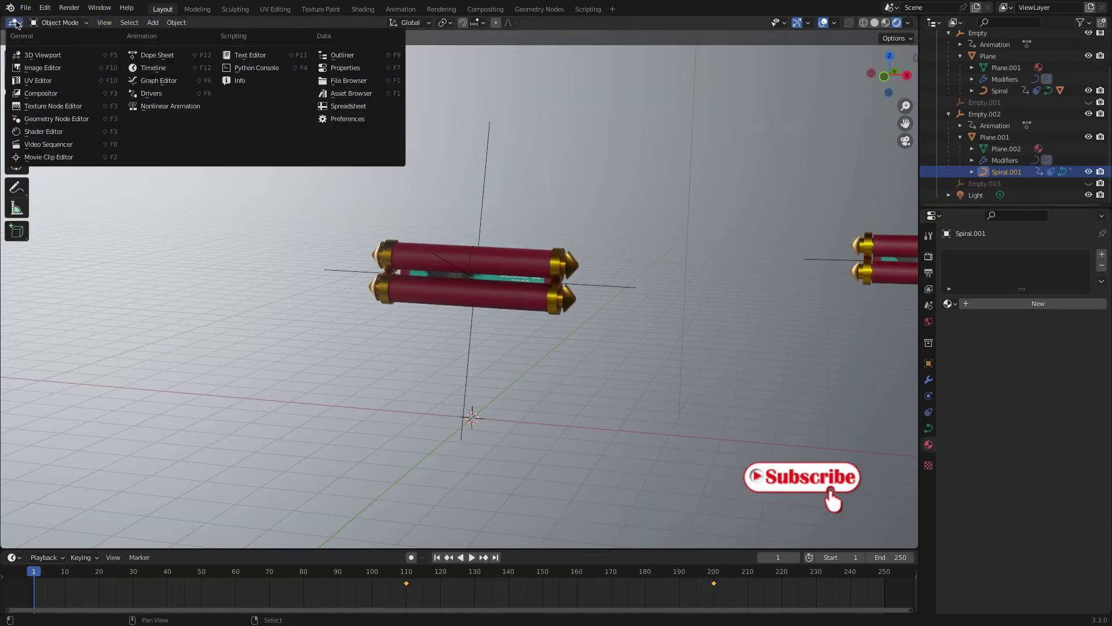